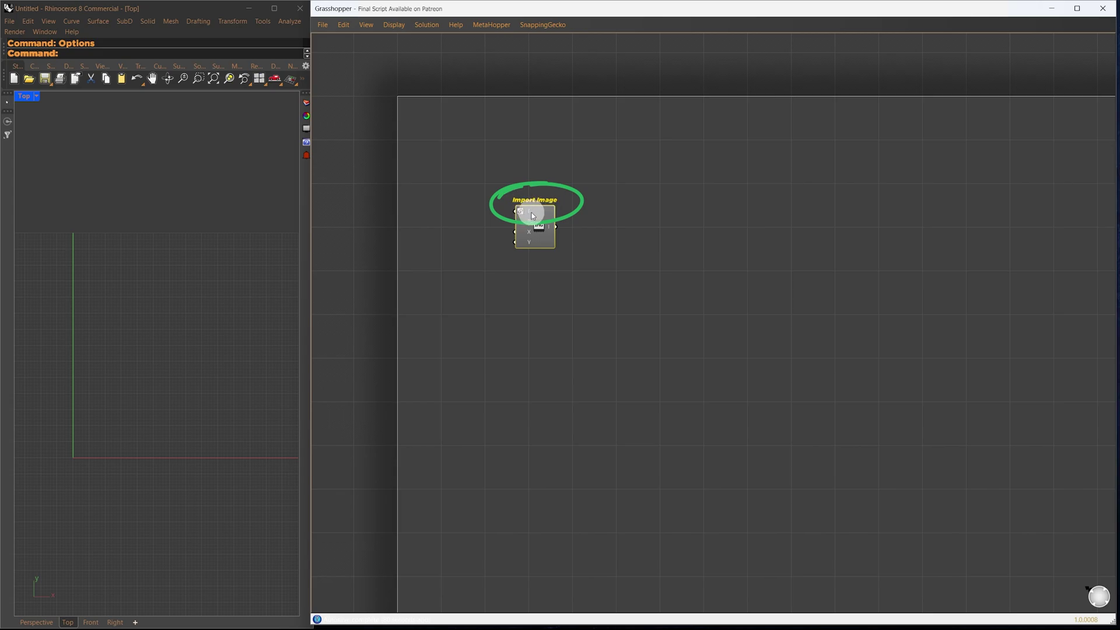
Extract the file input of Import Image as a separate parameter and load one existing portrait image into it
{"action": "right_click", "coordinate": [530, 215]}
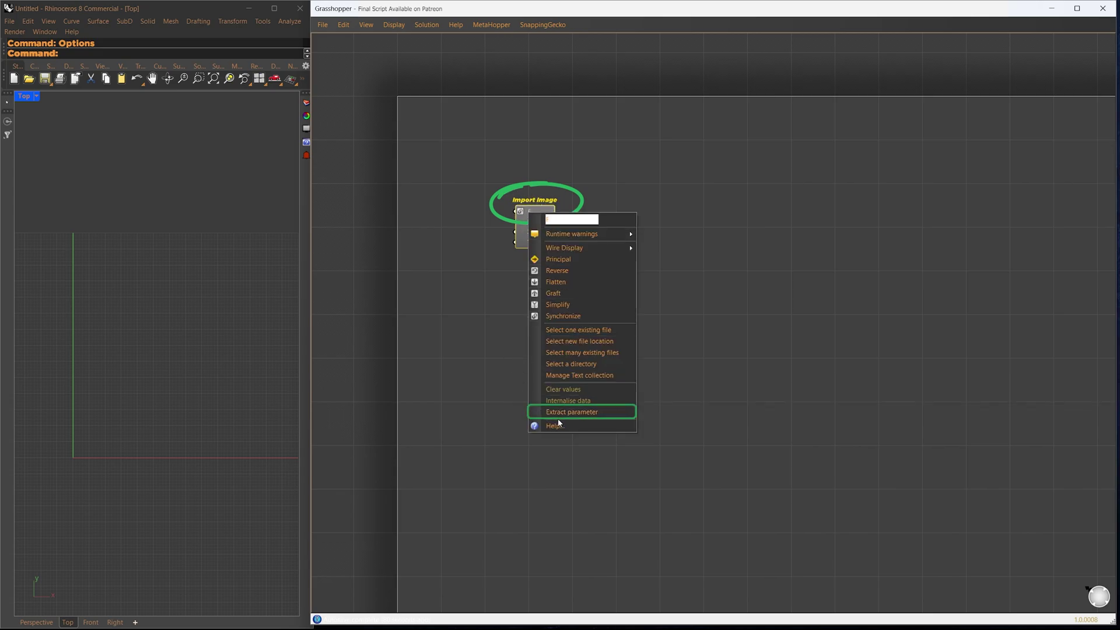
{"action": "left_click", "coordinate": [578, 412]}
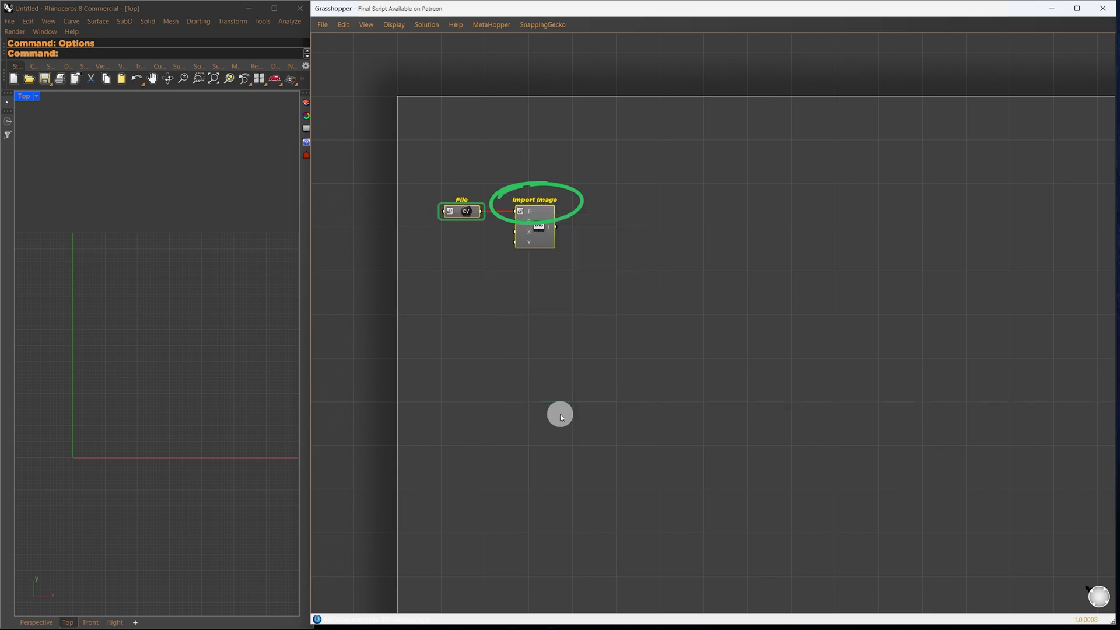
{"action": "right_click", "coordinate": [464, 211]}
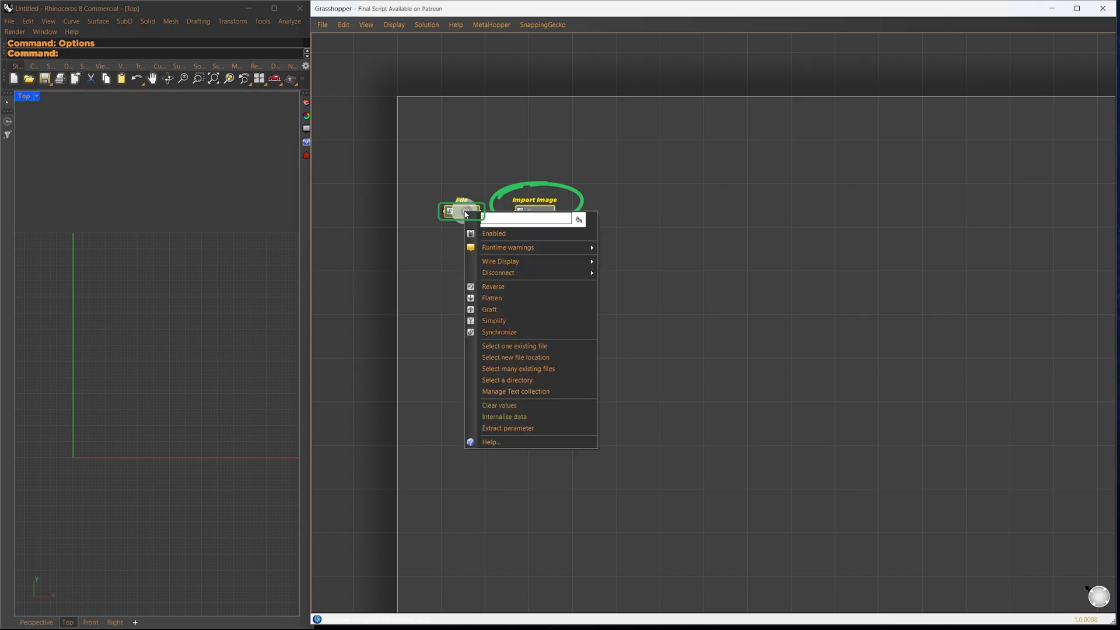
{"action": "left_click", "coordinate": [515, 345]}
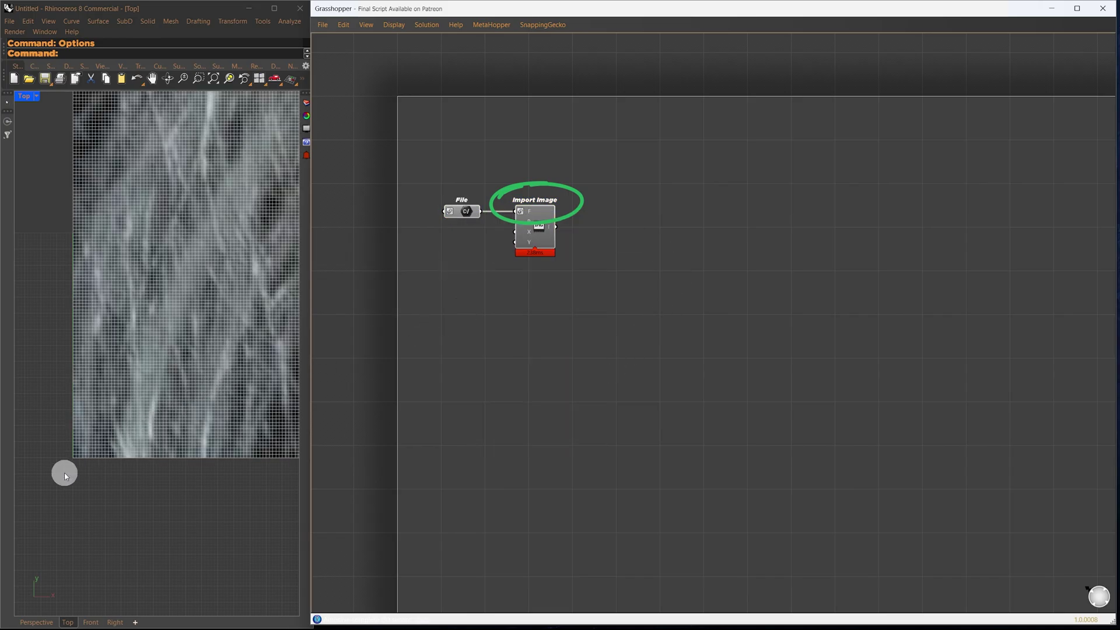
{"action": "scroll", "coordinate": [57, 481], "scroll_direction": "down", "scroll_amount": 12}
{"action": "scroll", "coordinate": [207, 329], "scroll_direction": "up", "scroll_amount": 8}
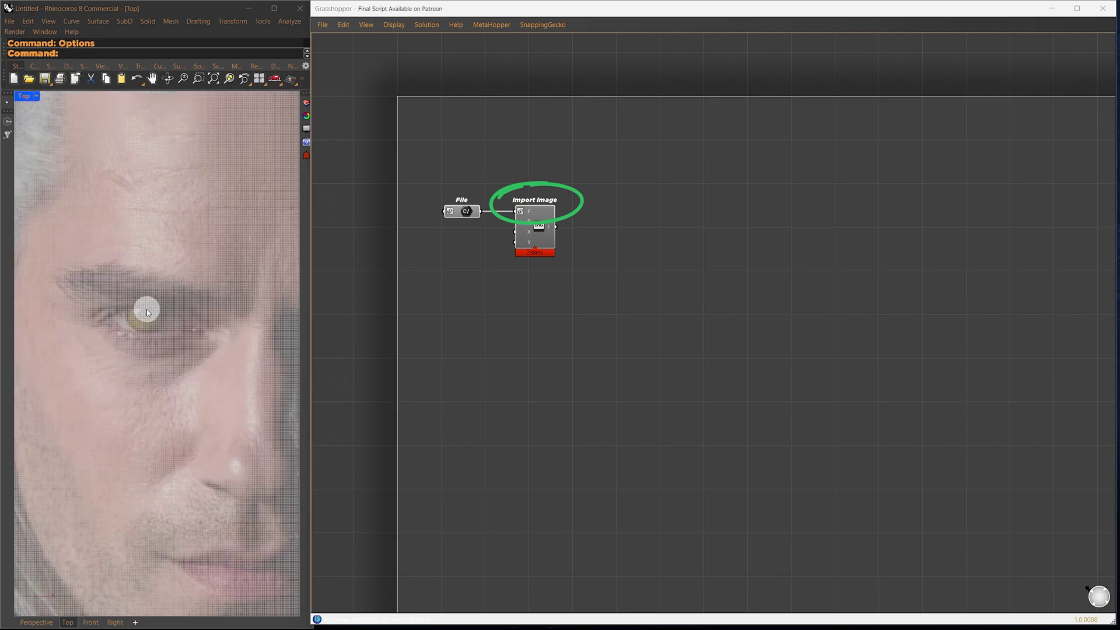
{"action": "right_click_drag", "start_coordinate": [157, 350], "coordinate": [100, 305]}
{"action": "scroll", "coordinate": [122, 341], "scroll_direction": "down", "scroll_amount": 2}
{"action": "right_click_drag", "start_coordinate": [137, 349], "coordinate": [178, 349]}
Set the number slider feeding both the X and Y inputs of Import Image to 256
{"action": "left_click", "coordinate": [542, 250]}
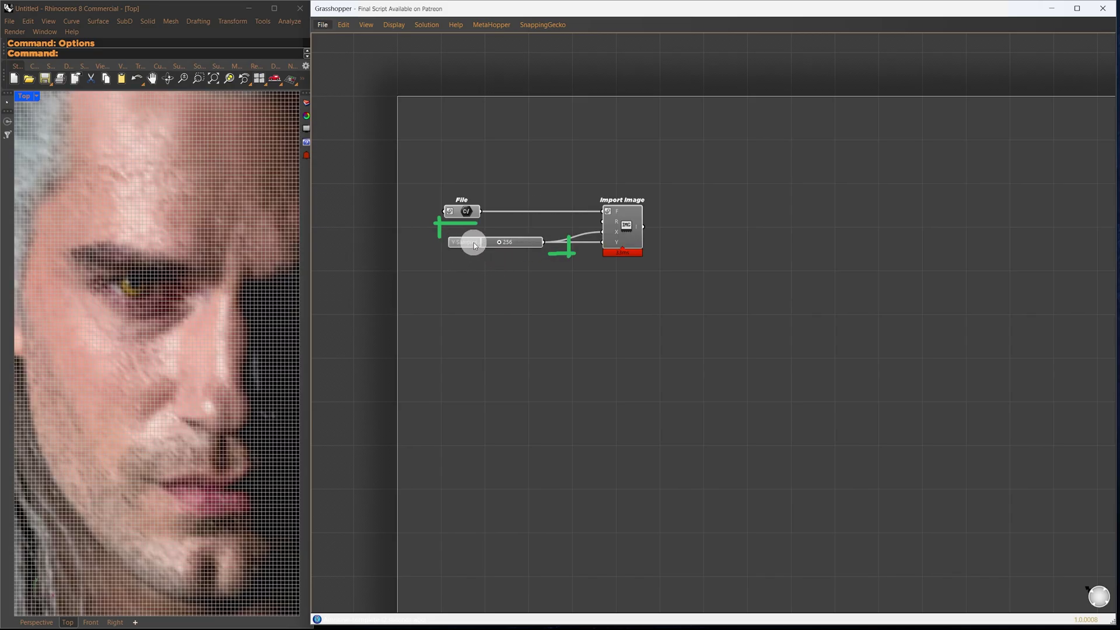
{"action": "left_click_drag", "start_coordinate": [468, 243], "coordinate": [498, 242]}
{"action": "scroll", "coordinate": [223, 223], "scroll_direction": "up", "scroll_amount": 5}
{"action": "scroll", "coordinate": [126, 350], "scroll_direction": "up", "scroll_amount": 3}
{"action": "scroll", "coordinate": [126, 350], "scroll_direction": "up", "scroll_amount": 10}
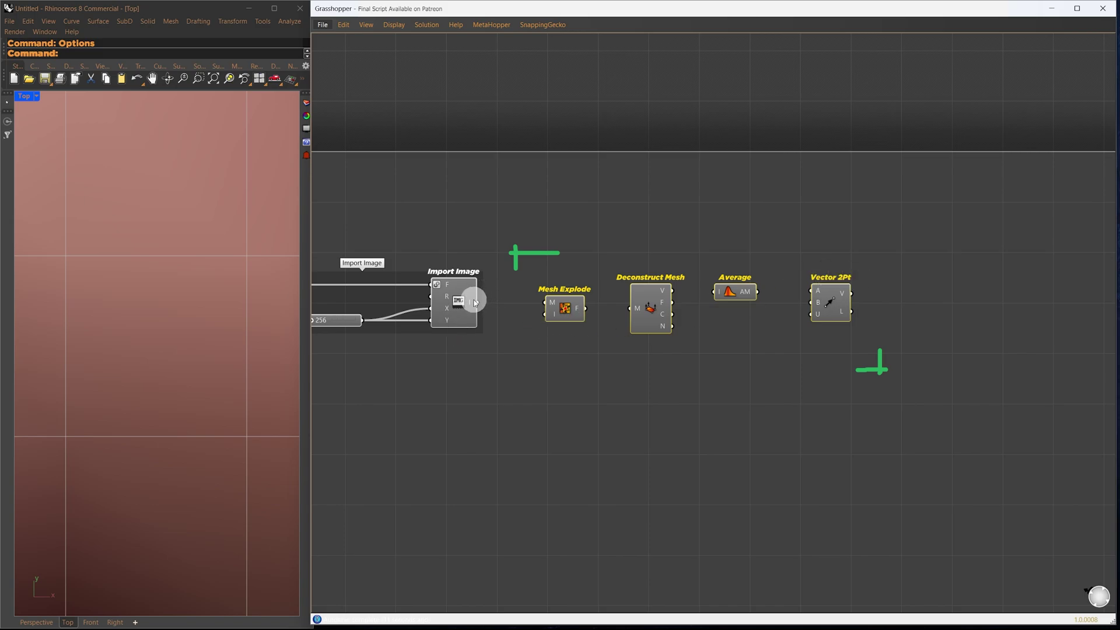
Wire Import Image through Mesh Explode into Deconstruct Mesh, with the preview of Mesh Explode hidden
{"action": "left_click_drag", "start_coordinate": [474, 302], "coordinate": [548, 303]}
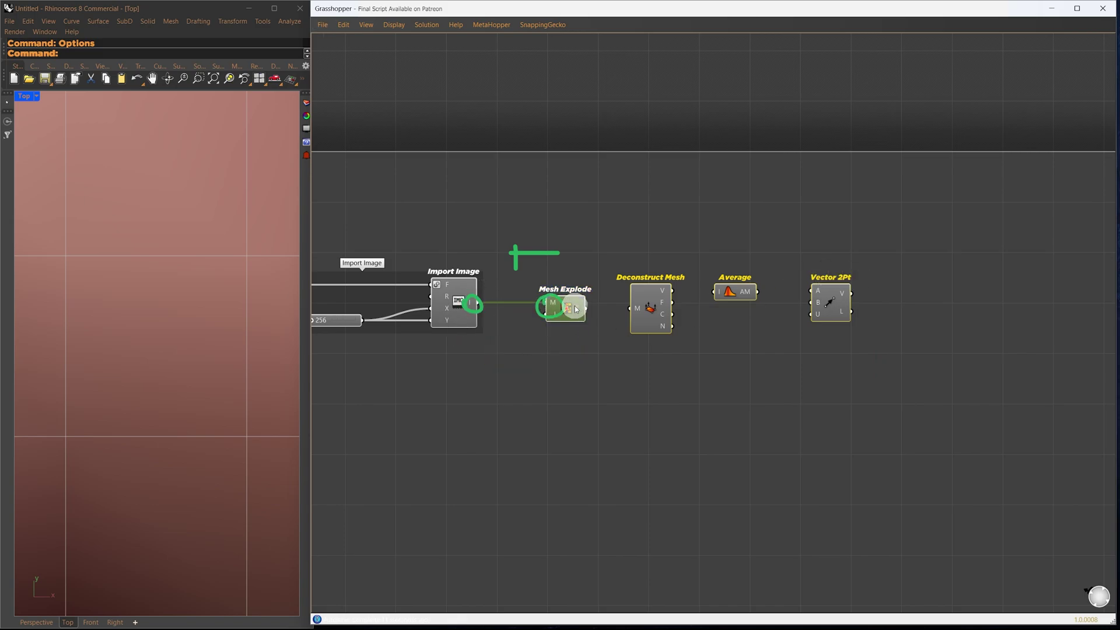
{"action": "middle_click", "coordinate": [583, 342]}
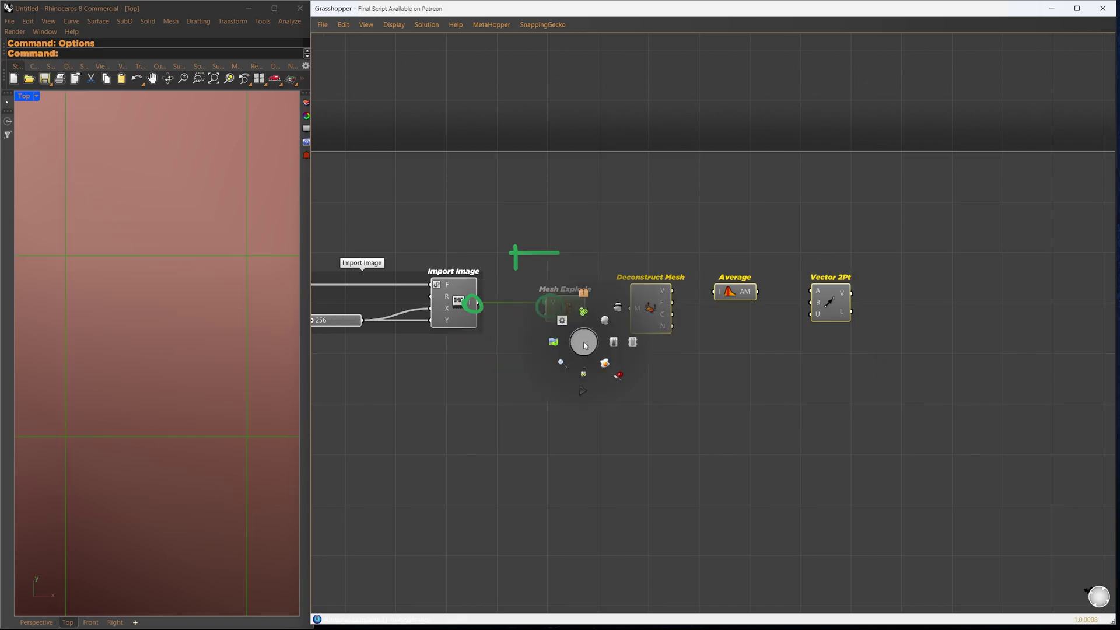
{"action": "left_click", "coordinate": [616, 311]}
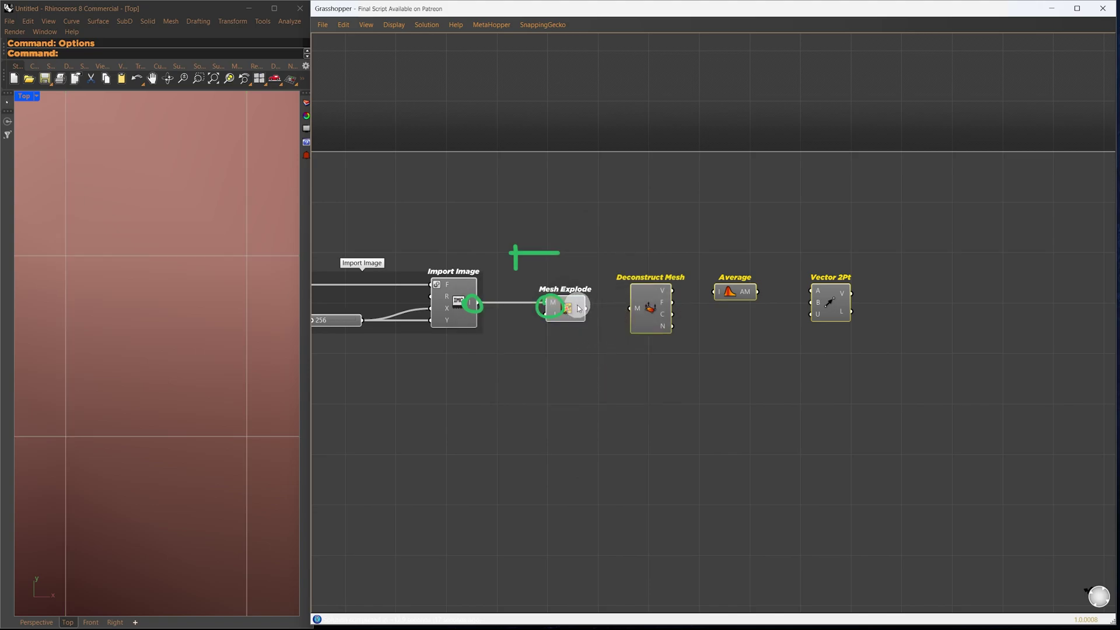
{"action": "mouse_move", "coordinate": [580, 308]}
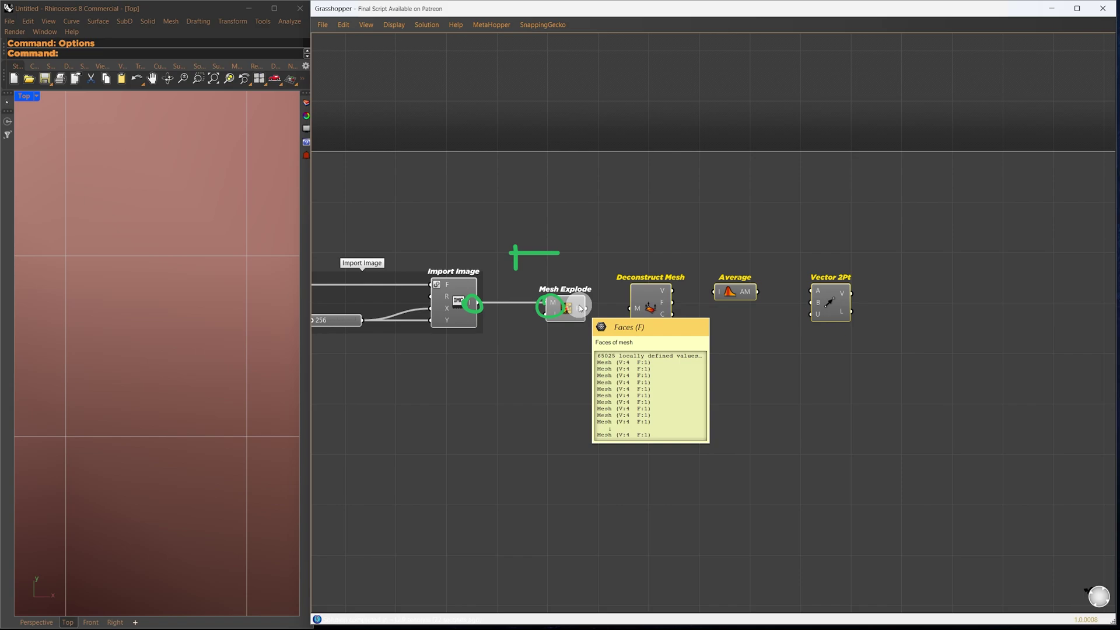
{"action": "left_click_drag", "start_coordinate": [580, 308], "coordinate": [639, 308]}
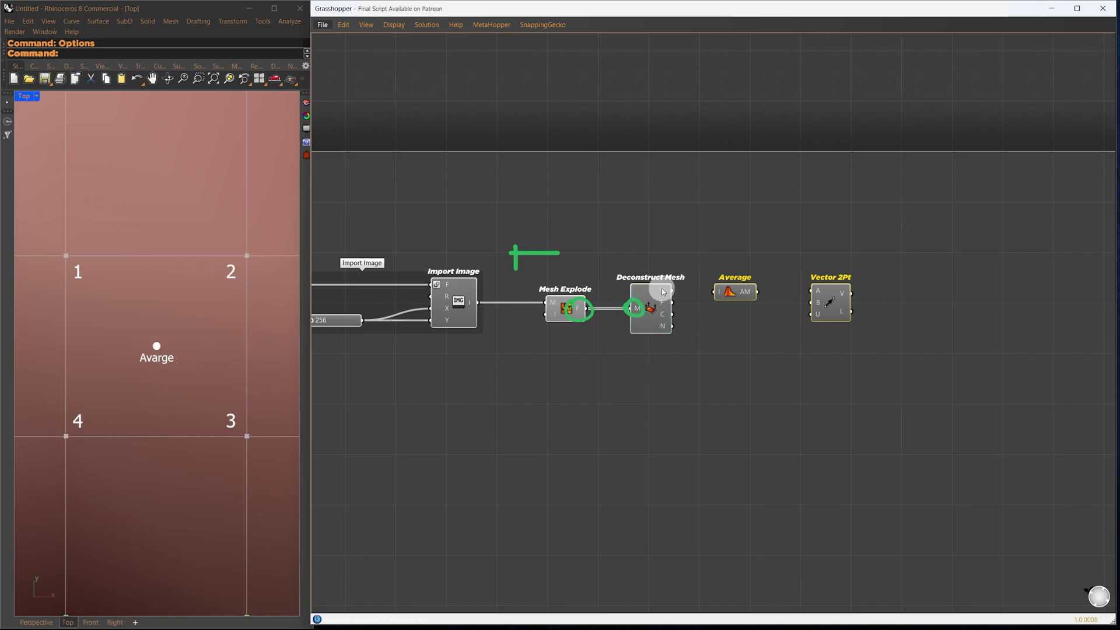
Wire Deconstruct Mesh's vertices through Average into input A of Vector 2Pt and directly into its input B
{"action": "mouse_move", "coordinate": [664, 291]}
{"action": "left_mouse_down"}
{"action": "mouse_move", "coordinate": [813, 290]}
{"action": "mouse_move", "coordinate": [815, 302]}
{"action": "left_mouse_up"}
{"action": "left_click_drag", "start_coordinate": [734, 304], "coordinate": [741, 263]}
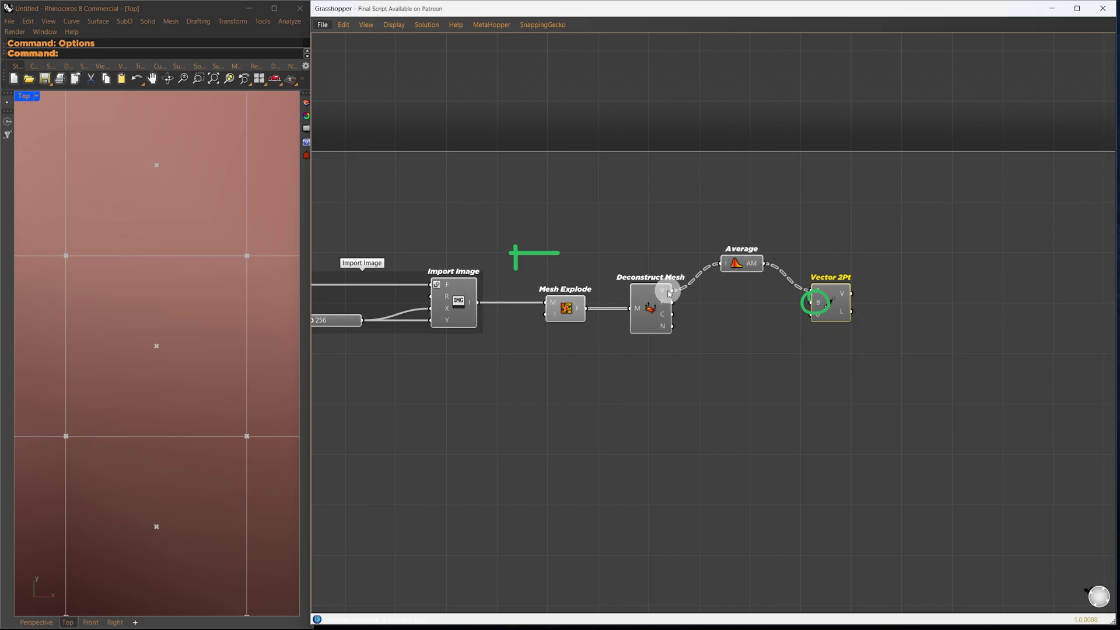
{"action": "left_click_drag", "start_coordinate": [664, 291], "coordinate": [820, 304]}
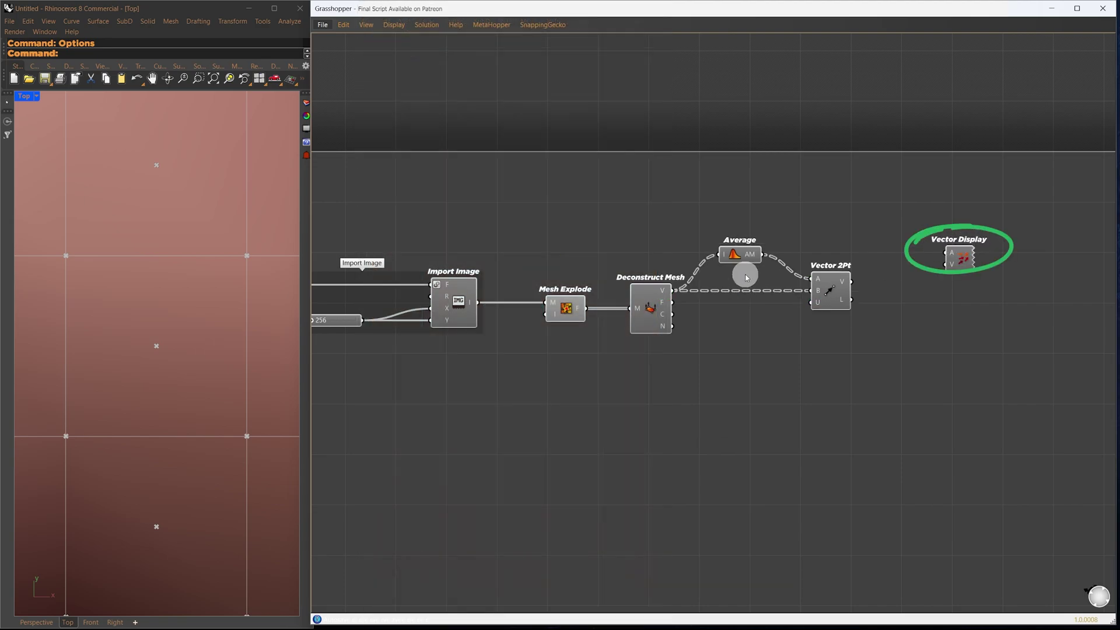
Connect the Average points and the Vector 2Pt vectors to the vector display component as anchors and vectors
{"action": "left_click_drag", "start_coordinate": [752, 260], "coordinate": [840, 290]}
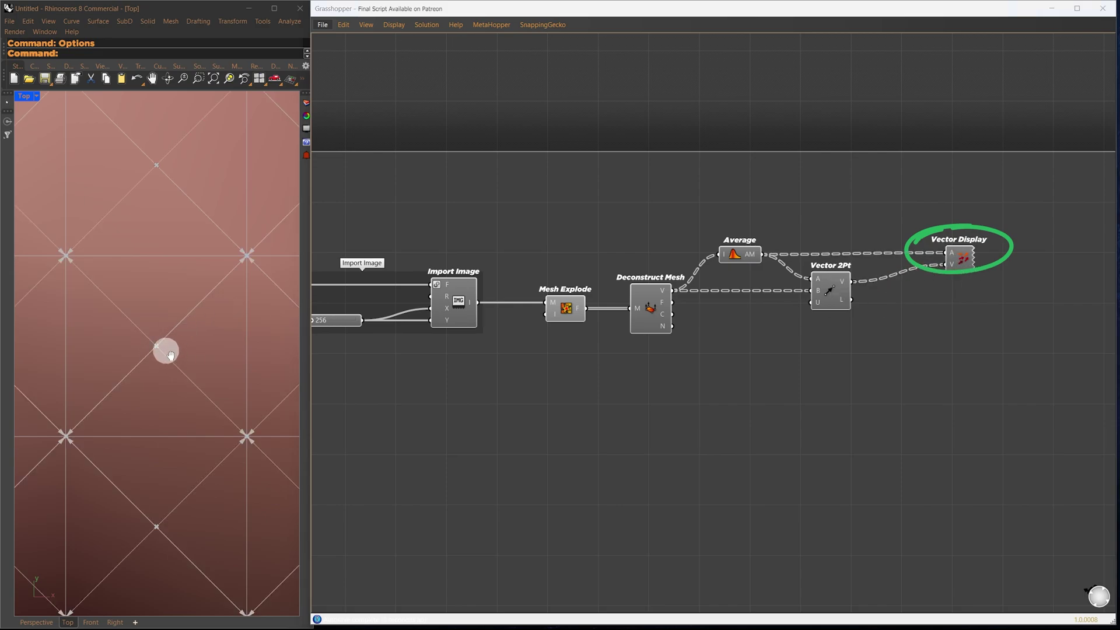
{"action": "right_click_drag", "start_coordinate": [166, 343], "coordinate": [152, 345]}
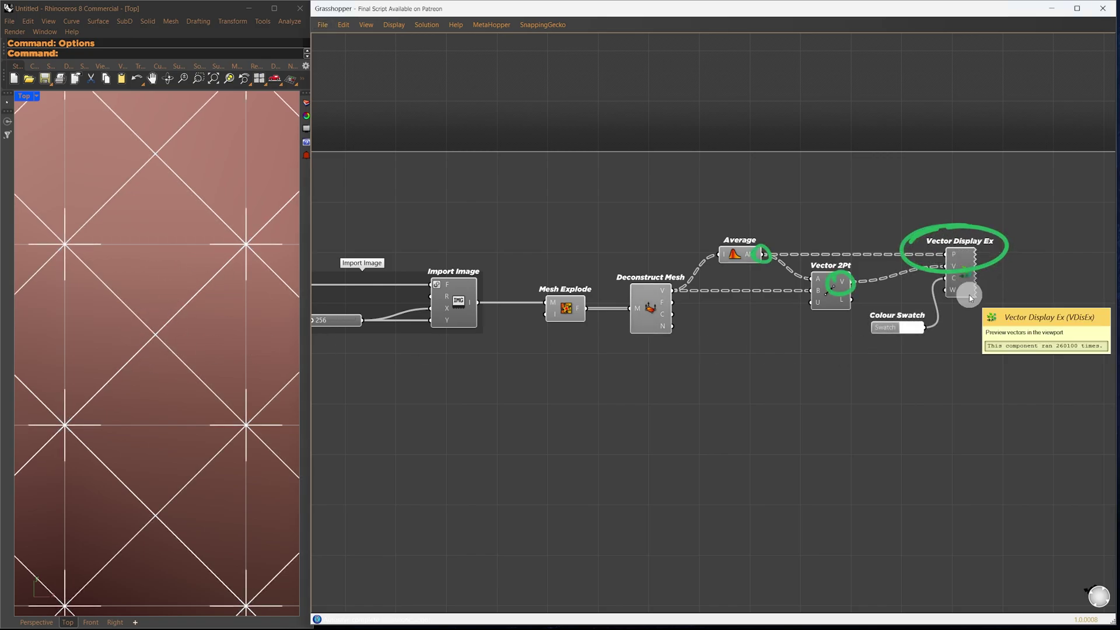
Invert the unitize input of Vector 2Pt and open up canvas space between it and Vector Display Ex
{"action": "right_click", "coordinate": [817, 303]}
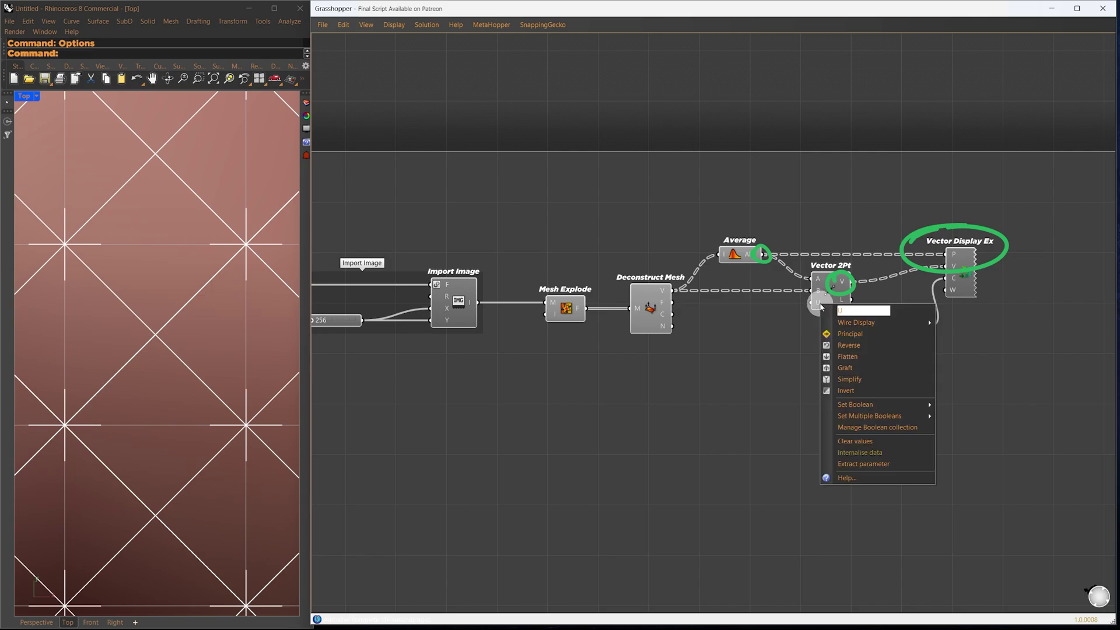
{"action": "left_click", "coordinate": [873, 399]}
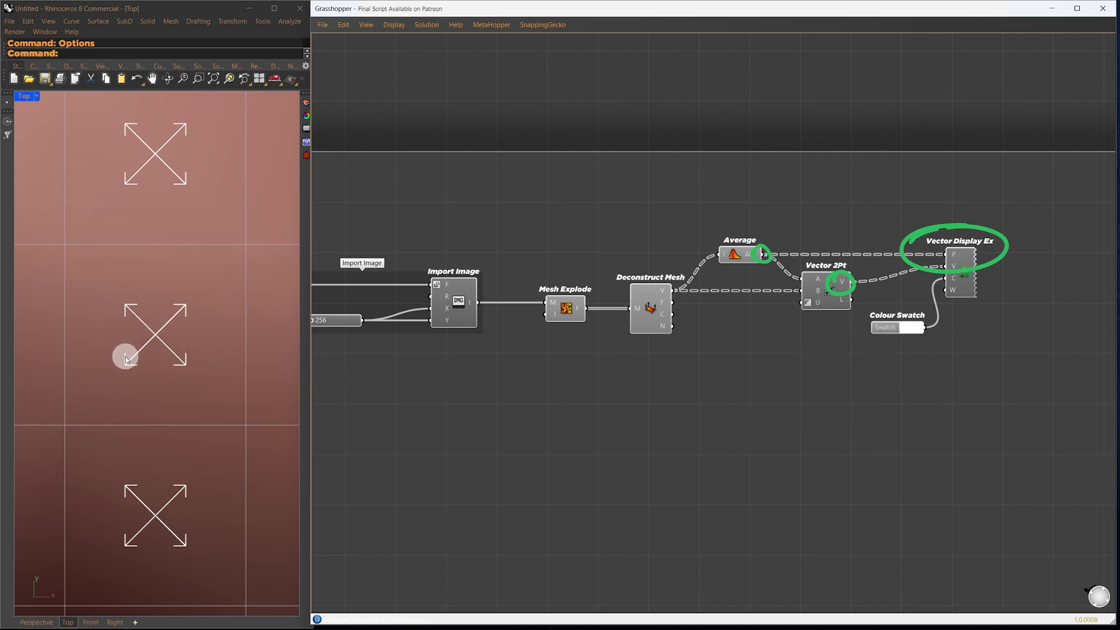
{"action": "left_click_drag", "start_coordinate": [855, 254], "coordinate": [1008, 256], "text": "alt"}
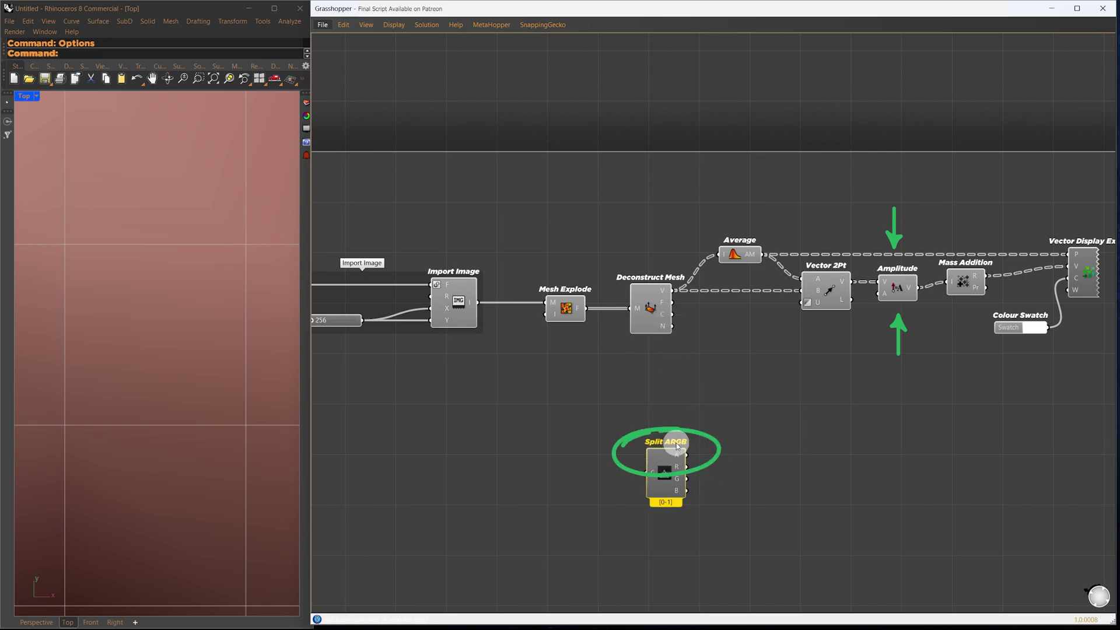
Connect Deconstruct Mesh's colours to Split ARGB and add an Expression component defined as f(r,g,b,x)=(r+g+b)*x
{"action": "left_click_drag", "start_coordinate": [665, 314], "coordinate": [647, 472]}
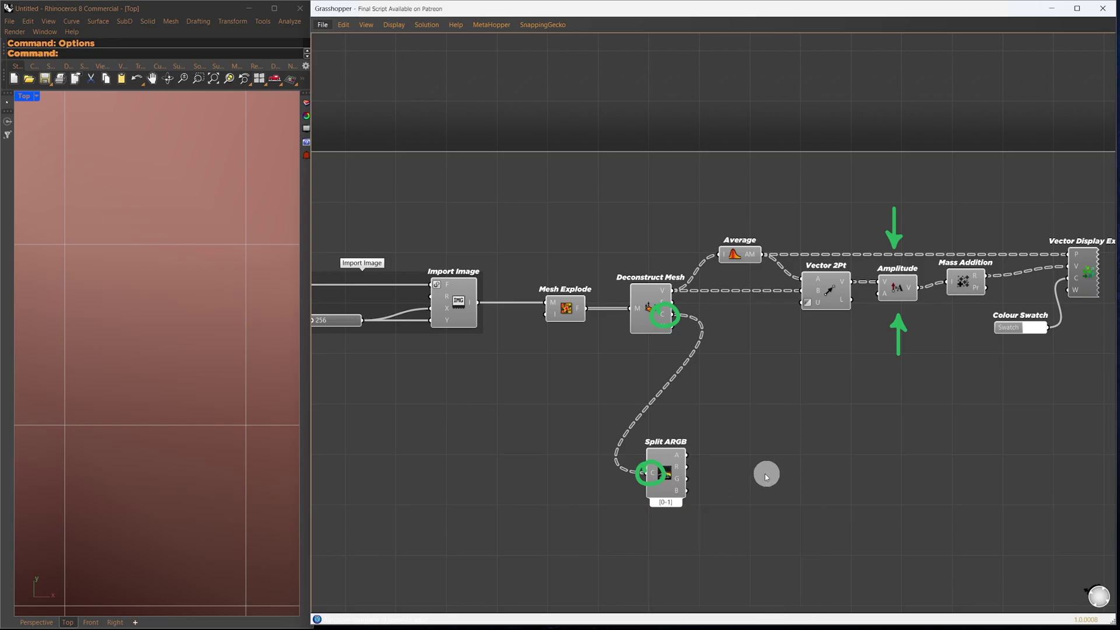
{"action": "double_click", "coordinate": [786, 522]}
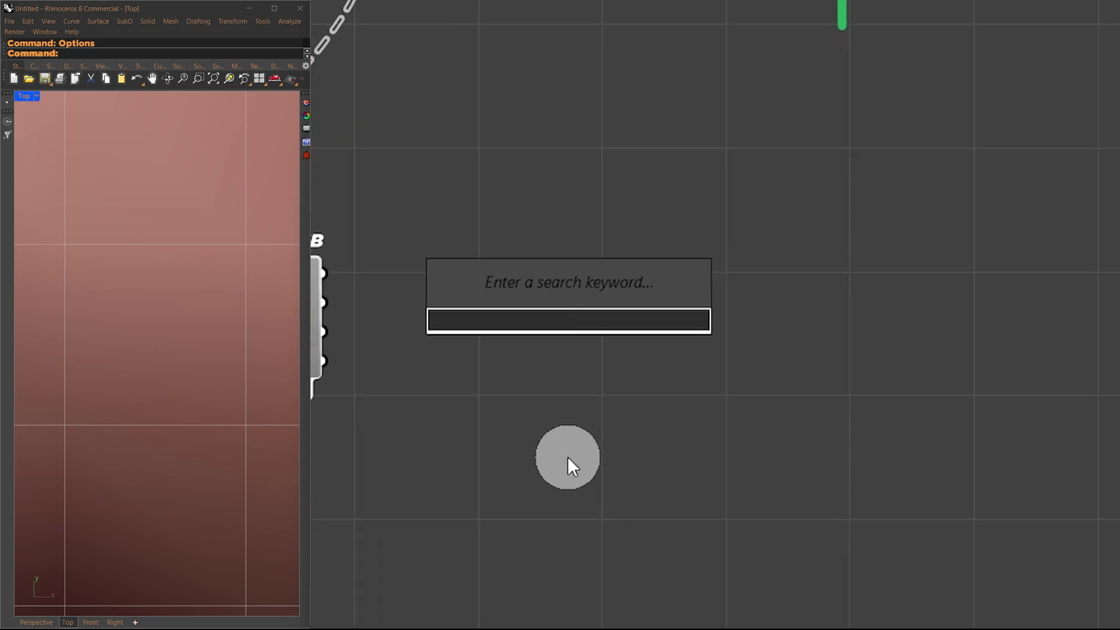
{"action": "type", "text": "f()"}
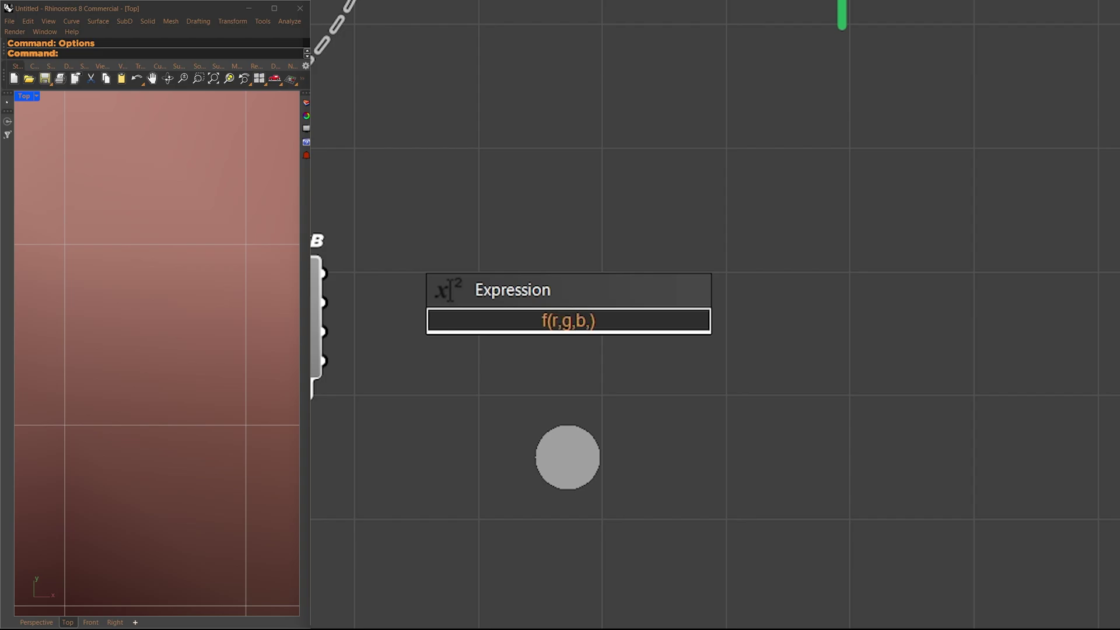
{"action": "type", "text": "r,g,b,x)=(r+g+"}
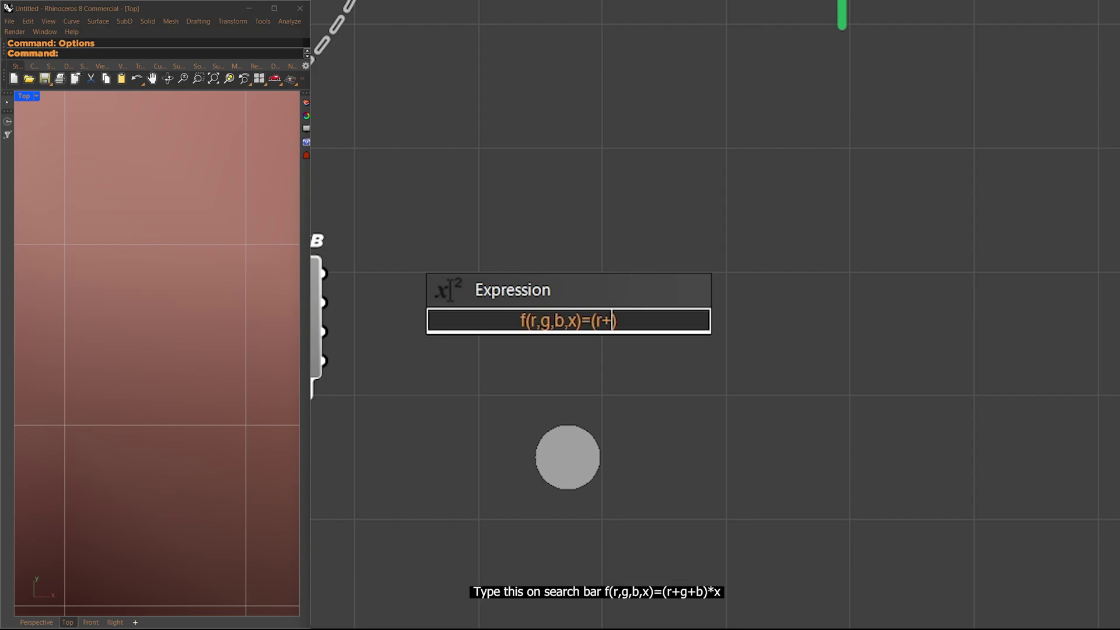
{"action": "type", "text": "b)*x"}
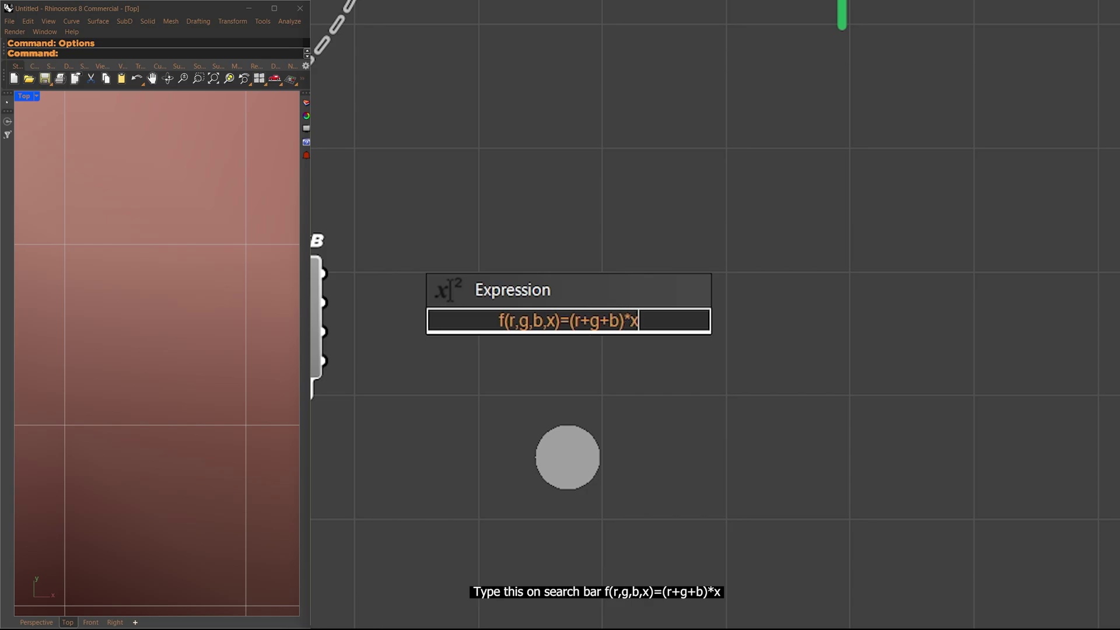
{"action": "key", "text": "Return"}
Wire Split ARGB's R, G and B outputs to the Expression's r, g and b, and feed x from a new slider set to 2
{"action": "left_click_drag", "start_coordinate": [314, 303], "coordinate": [477, 309]}
{"action": "left_click_drag", "start_coordinate": [317, 343], "coordinate": [319, 344]}
{"action": "left_click_drag", "start_coordinate": [460, 348], "coordinate": [462, 344]}
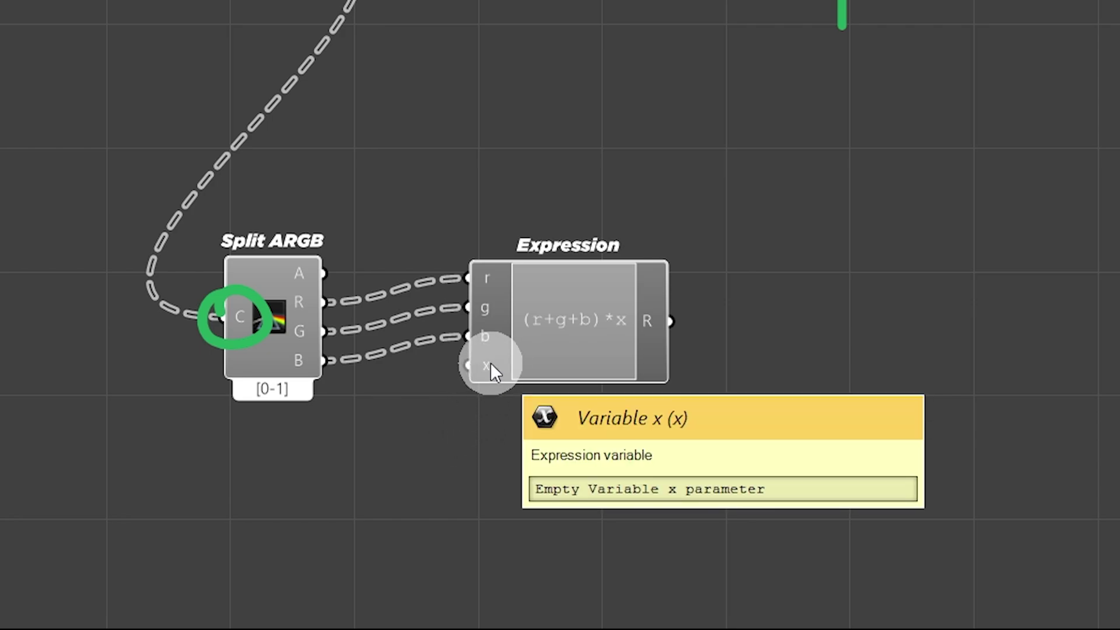
{"action": "double_click", "coordinate": [207, 520]}
{"action": "type", "text": "2"}
{"action": "key", "text": "Return"}
{"action": "left_click_drag", "start_coordinate": [303, 522], "coordinate": [469, 365]}
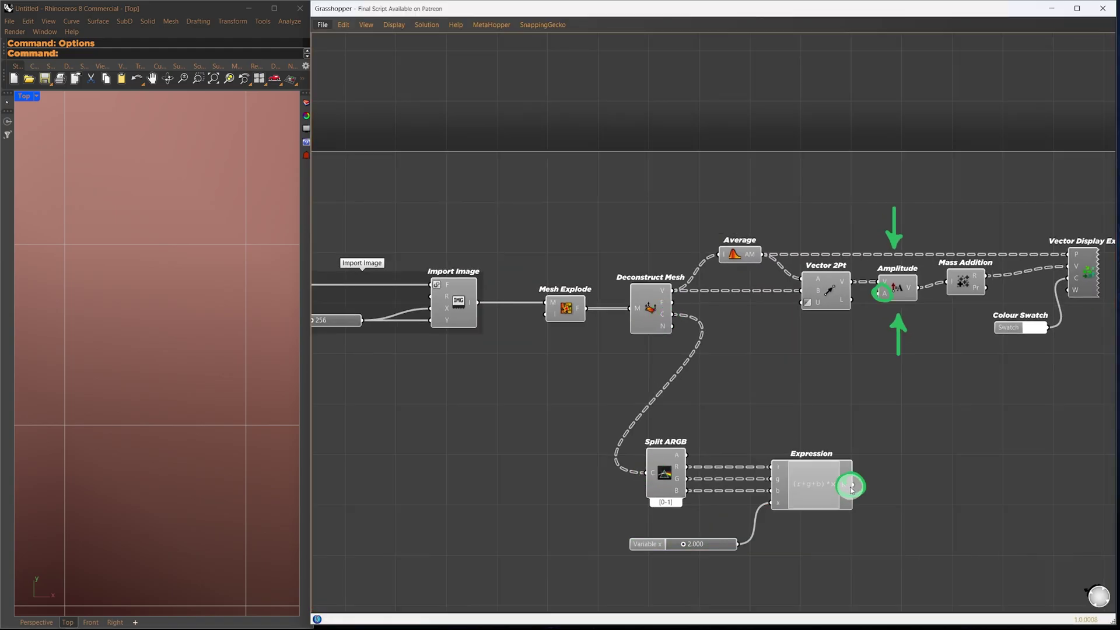
Connect the Expression result to the amplitude input of the Amplitude component and inspect the vectors in the viewport
{"action": "left_click_drag", "start_coordinate": [850, 488], "coordinate": [884, 294]}
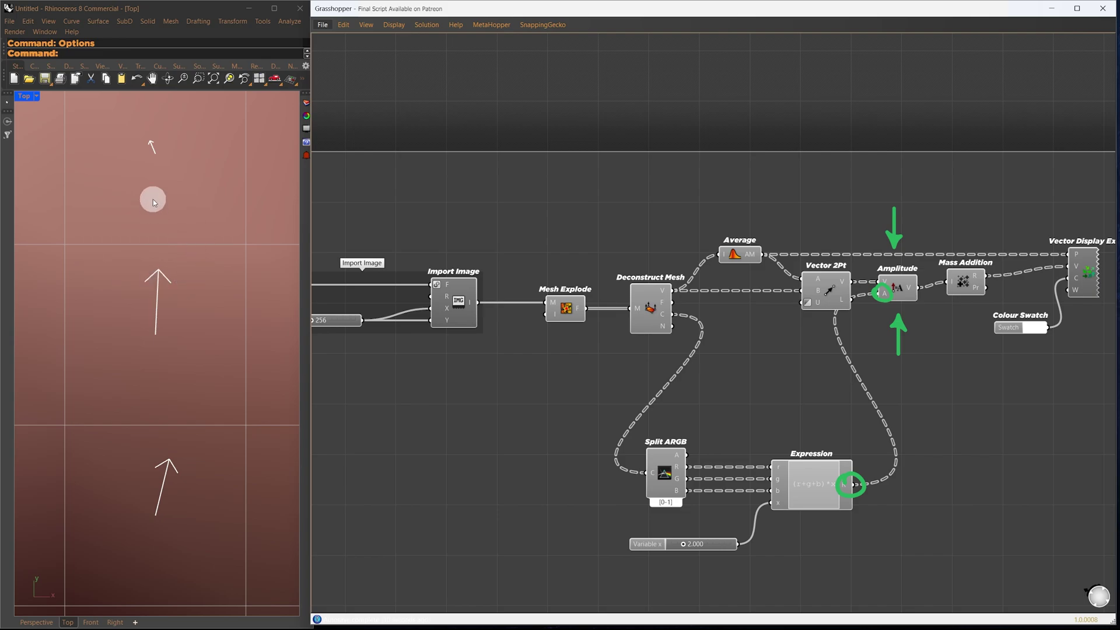
{"action": "scroll", "coordinate": [112, 302], "scroll_direction": "down", "scroll_amount": 5}
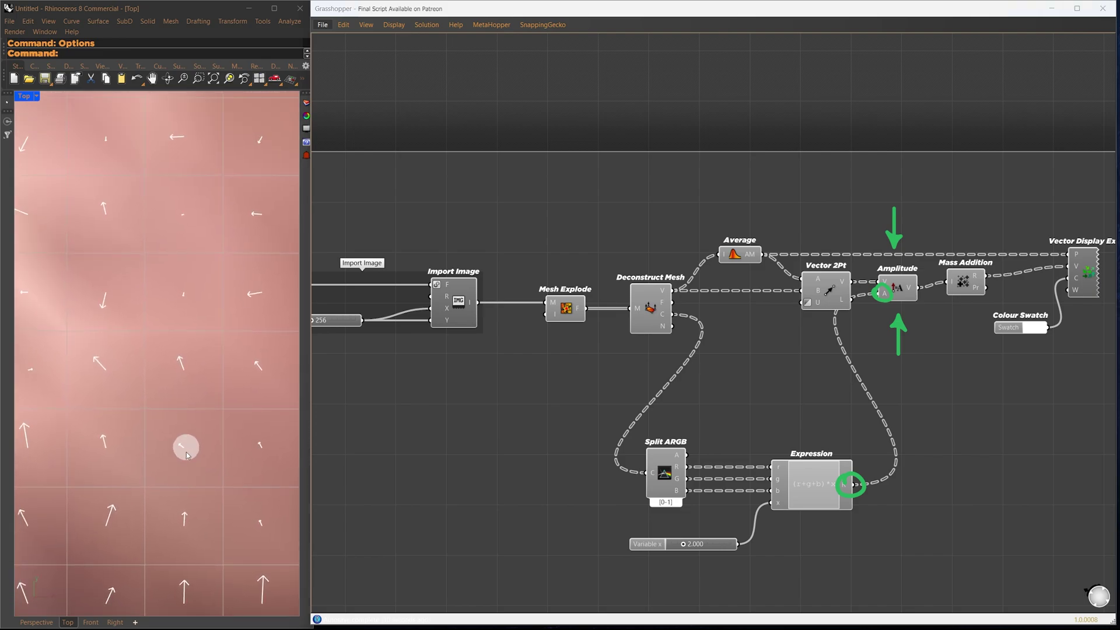
{"action": "scroll", "coordinate": [183, 420], "scroll_direction": "up", "scroll_amount": 5}
{"action": "right_click_drag", "start_coordinate": [137, 364], "coordinate": [254, 449]}
Hide the preview of Import Image and view the vector field over the whole face
{"action": "left_click", "coordinate": [460, 307]}
{"action": "middle_click", "coordinate": [544, 244]}
{"action": "left_click", "coordinate": [577, 209]}
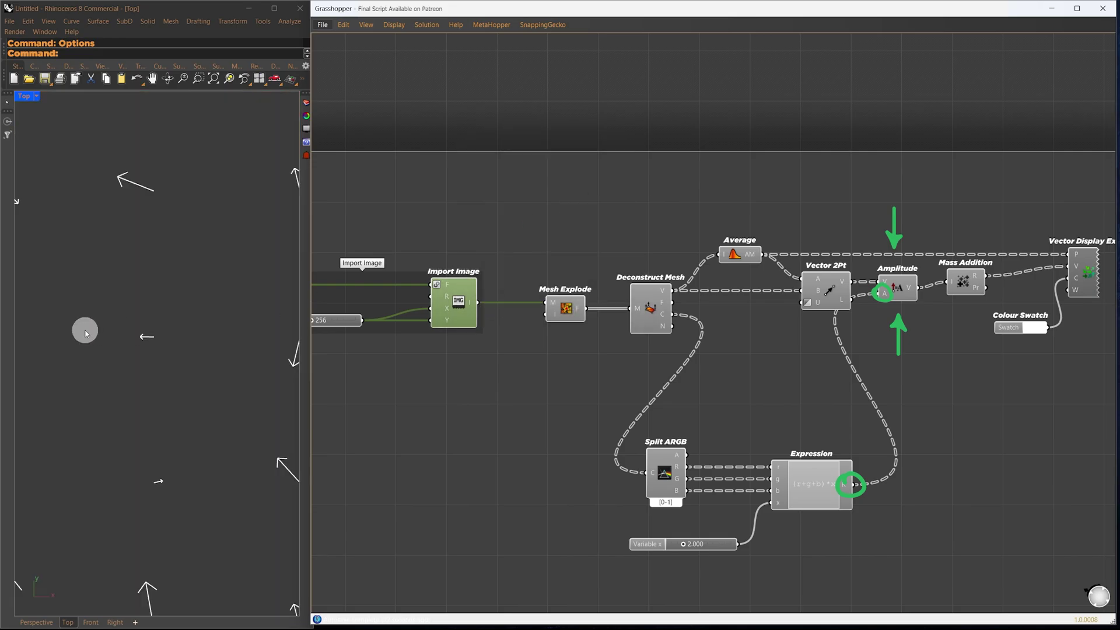
{"action": "right_click_drag", "start_coordinate": [82, 327], "coordinate": [99, 500], "text": "ctrl"}
{"action": "left_click", "coordinate": [926, 424]}
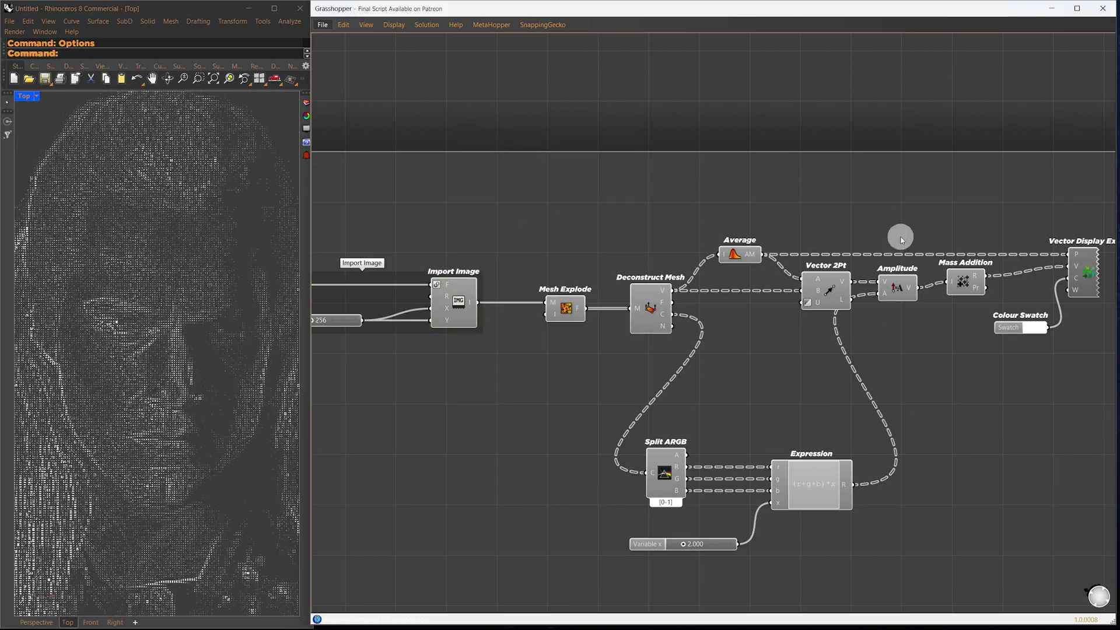
Add a Line SDL component with its start from Average, direction from Mass Addition's result and length from the Expression result
{"action": "double_click", "coordinate": [959, 191]}
{"action": "type", "text": "line sdl"}
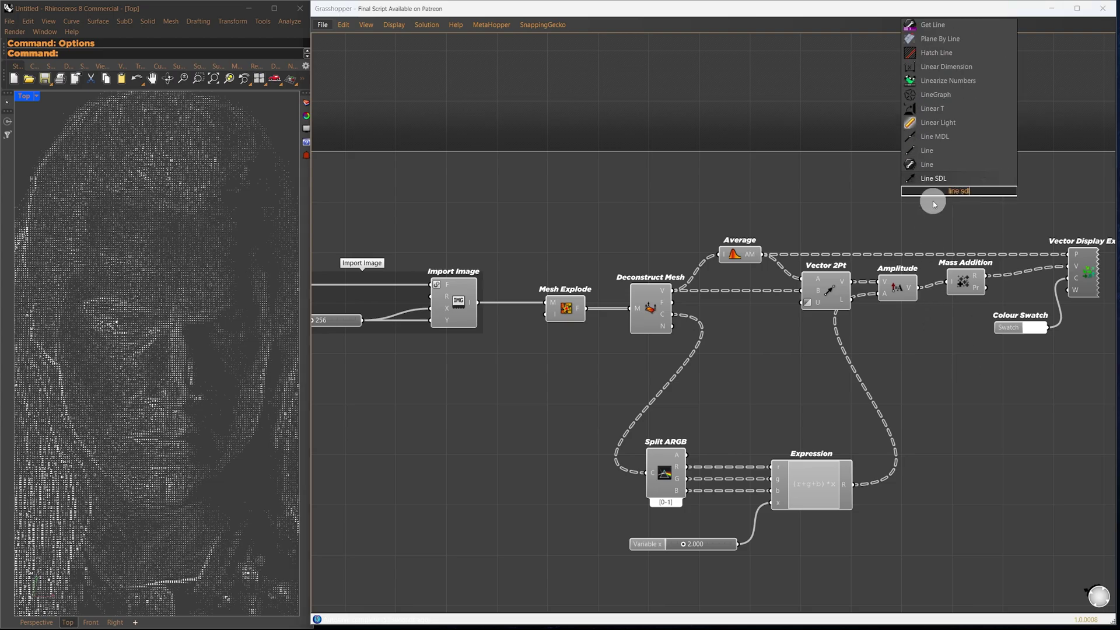
{"action": "key", "text": "Return"}
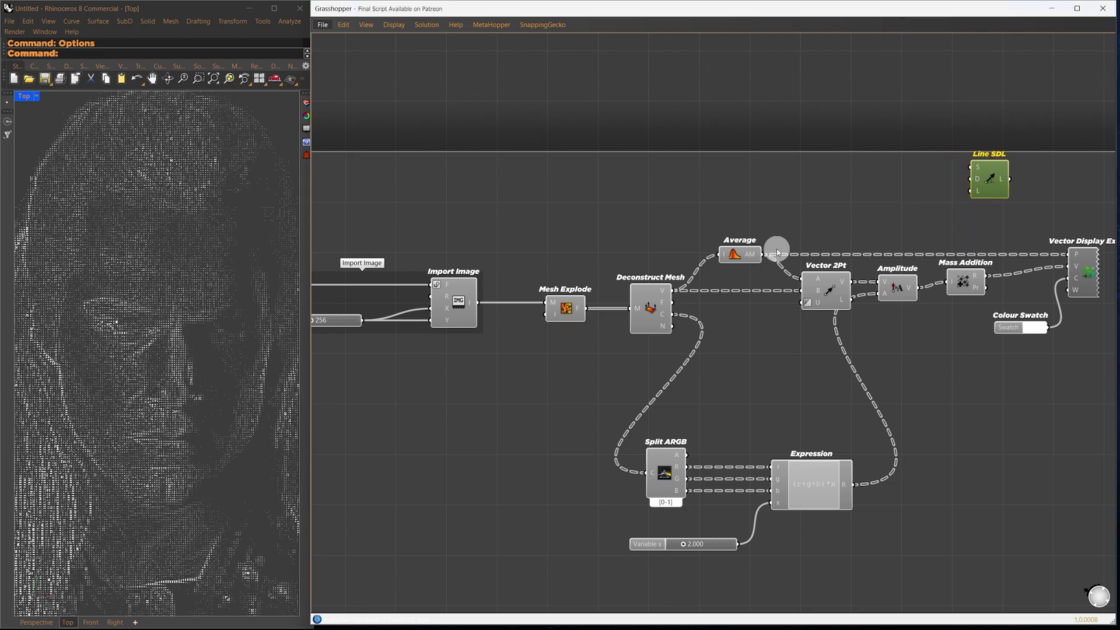
{"action": "left_click_drag", "start_coordinate": [763, 254], "coordinate": [1032, 180]}
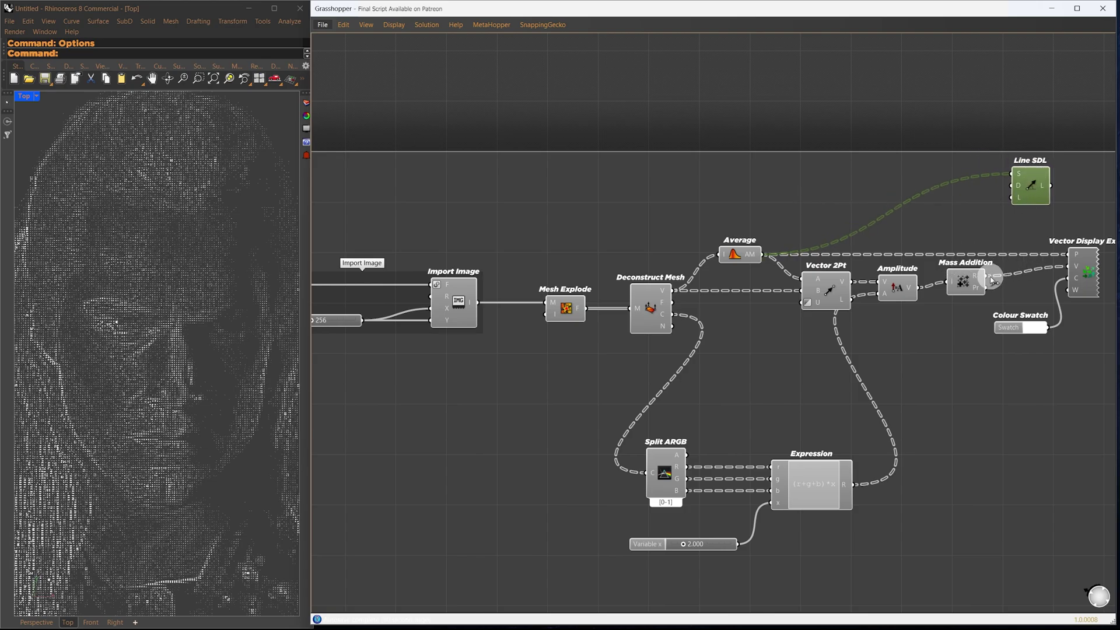
{"action": "left_click_drag", "start_coordinate": [990, 278], "coordinate": [1012, 186]}
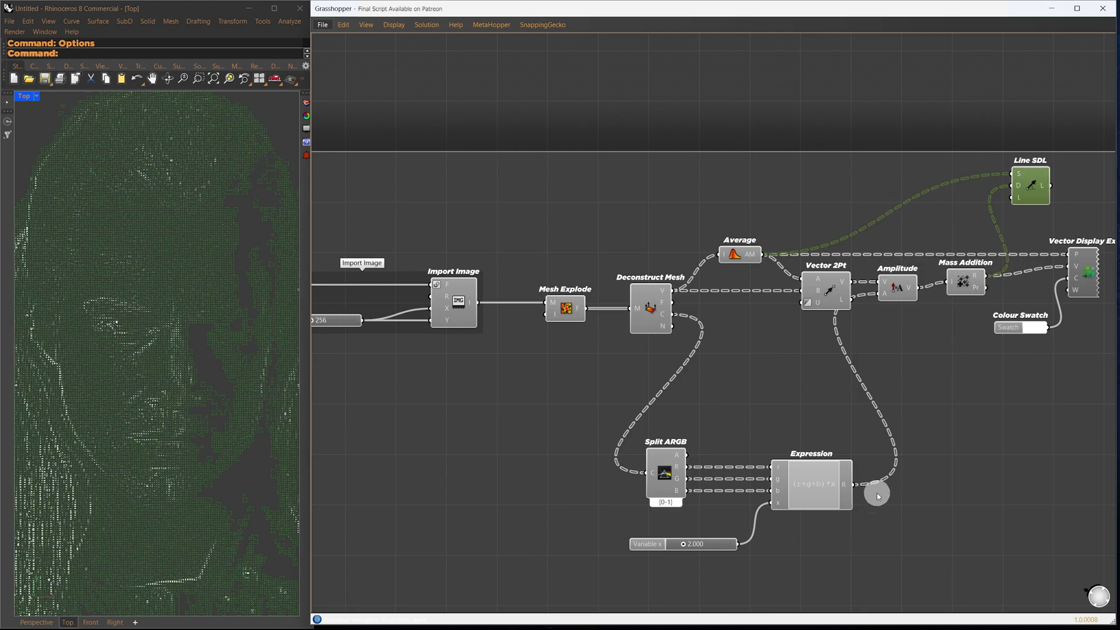
{"action": "left_click_drag", "start_coordinate": [862, 471], "coordinate": [1013, 197]}
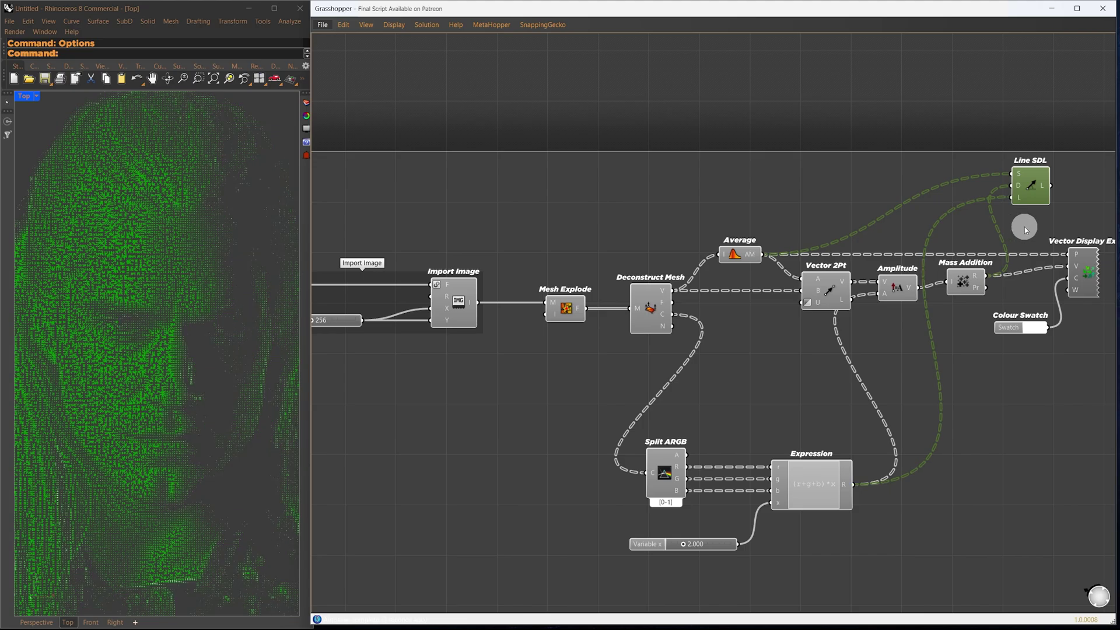
Hide the preview of Vector Display Ex and inspect the Line SDL lines up close over the face
{"action": "left_click", "coordinate": [1076, 275]}
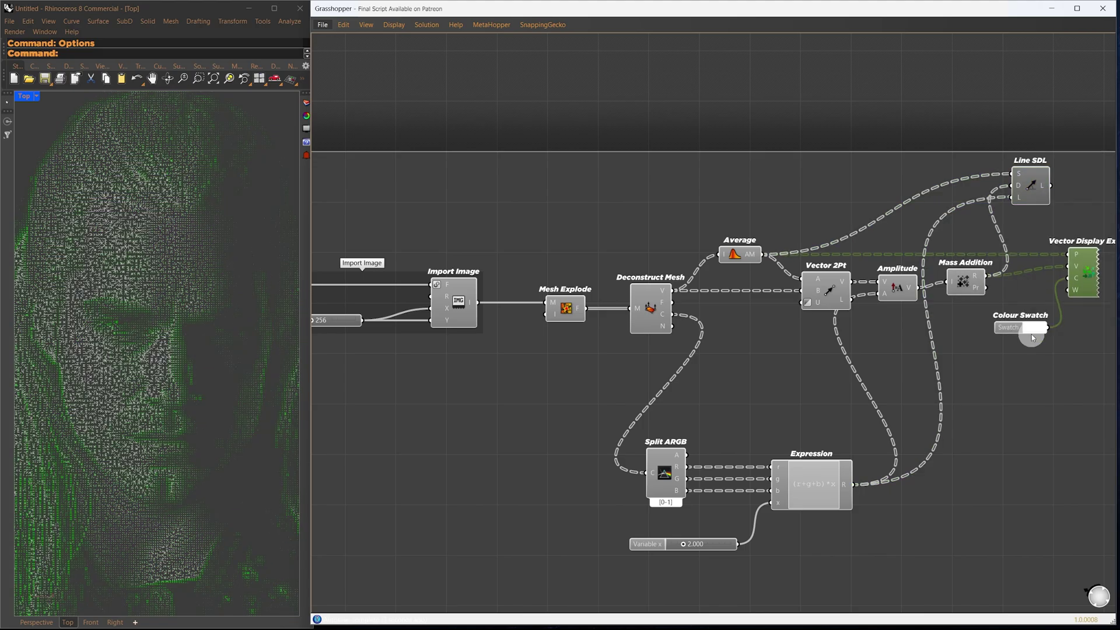
{"action": "middle_click", "coordinate": [990, 446]}
{"action": "left_click", "coordinate": [1029, 411]}
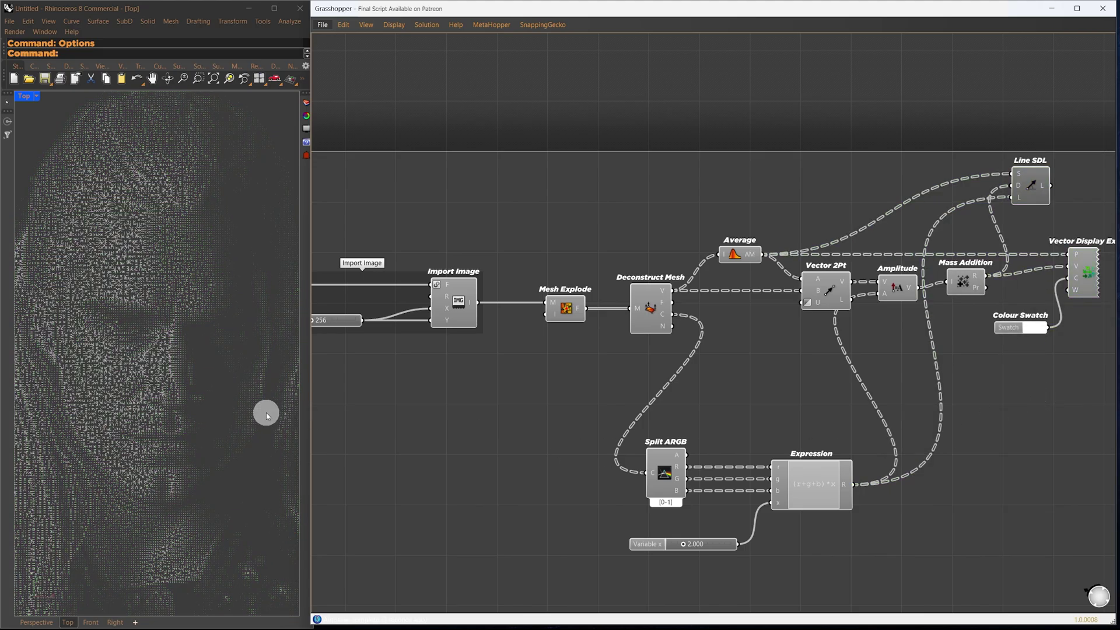
{"action": "scroll", "coordinate": [155, 320], "scroll_direction": "up", "scroll_amount": 5}
{"action": "scroll", "coordinate": [165, 290], "scroll_direction": "up", "scroll_amount": 6}
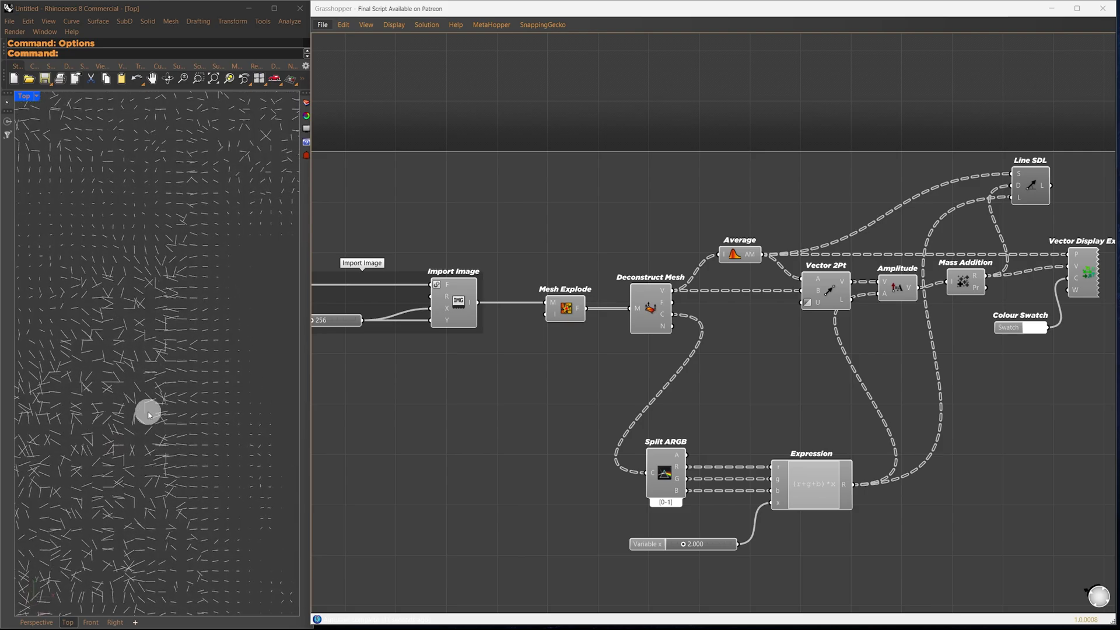
{"action": "right_click_drag", "start_coordinate": [156, 411], "coordinate": [298, 435]}
{"action": "right_click_drag", "start_coordinate": [194, 405], "coordinate": [222, 226], "text": "ctrl"}
{"action": "right_click_drag", "start_coordinate": [124, 373], "coordinate": [181, 396], "text": "ctrl"}
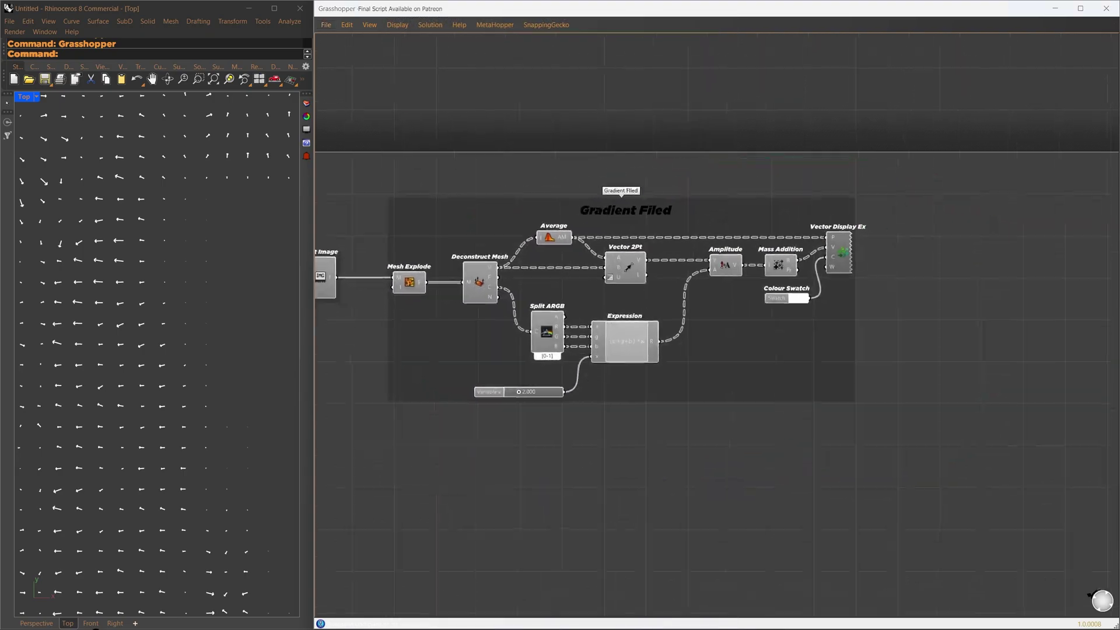
Move the Gradient Filed group below Import Image and add a Mesh parameter fed by Import Image, placed past the group's end
{"action": "right_click_drag", "start_coordinate": [568, 352], "coordinate": [674, 516]}
{"action": "left_click_drag", "start_coordinate": [674, 547], "coordinate": [671, 554]}
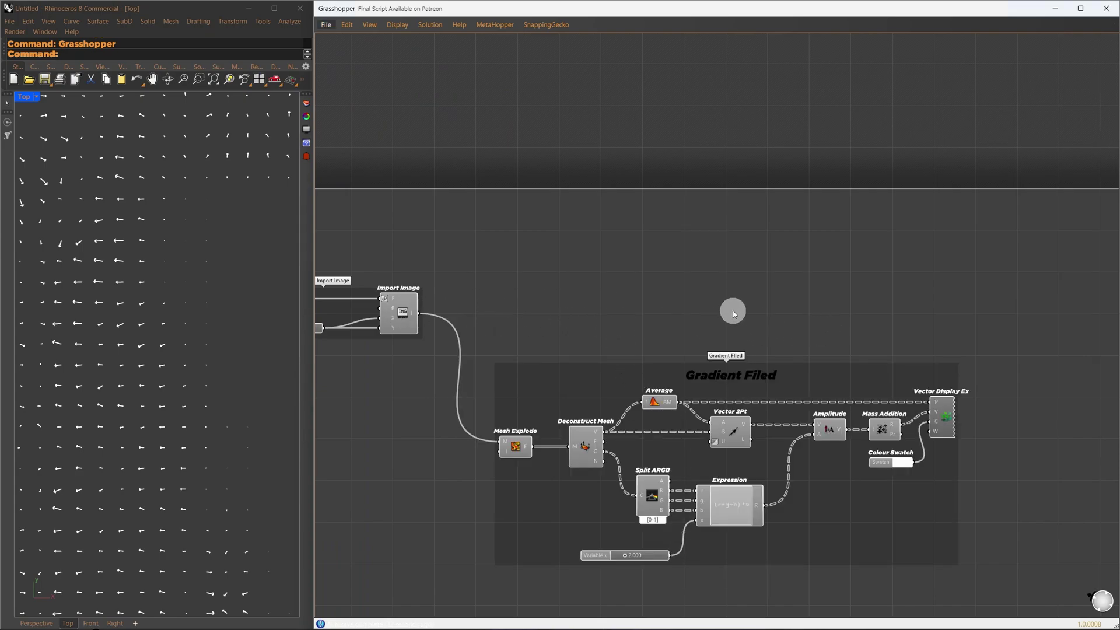
{"action": "left_click", "coordinate": [716, 312]}
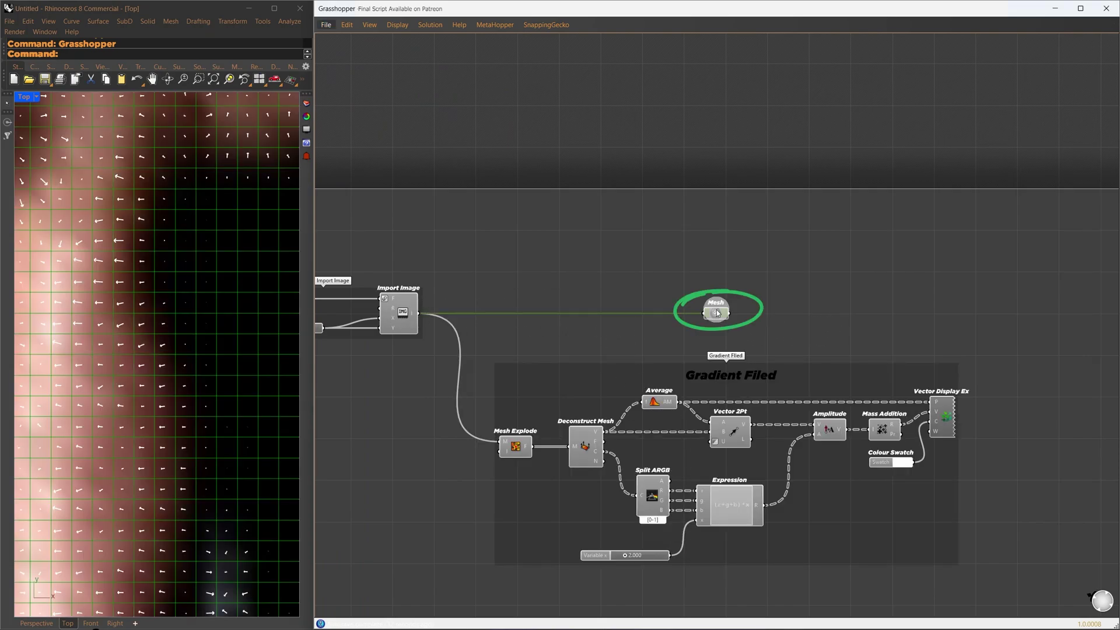
{"action": "left_click_drag", "start_coordinate": [718, 314], "coordinate": [1046, 312]}
{"action": "right_click_drag", "start_coordinate": [1046, 310], "coordinate": [473, 309]}
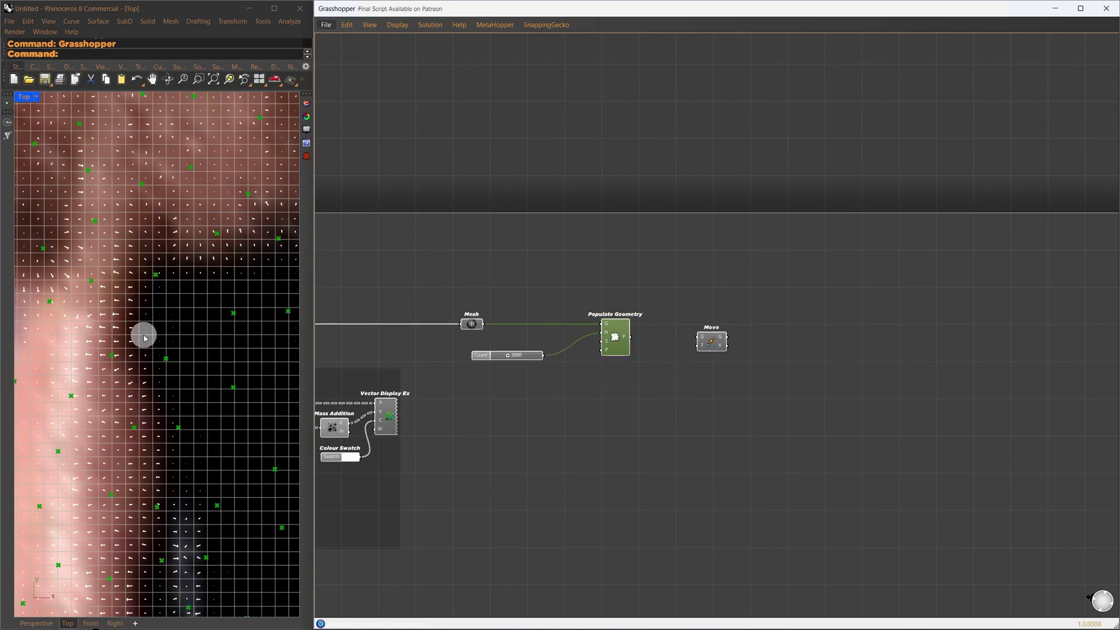
View the populated points over the face and connect Populate Geometry's output to Move's geometry input
{"action": "scroll", "coordinate": [144, 334], "scroll_direction": "down", "scroll_amount": 5}
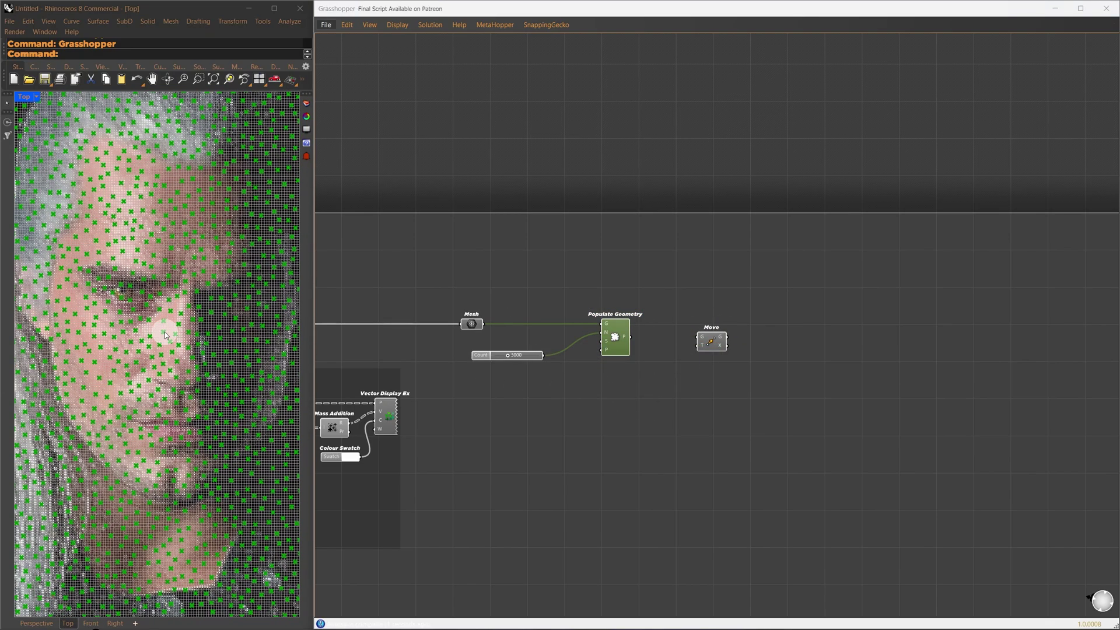
{"action": "scroll", "coordinate": [188, 287], "scroll_direction": "up", "scroll_amount": 5}
{"action": "right_click_drag", "start_coordinate": [177, 300], "coordinate": [179, 247], "text": "ctrl"}
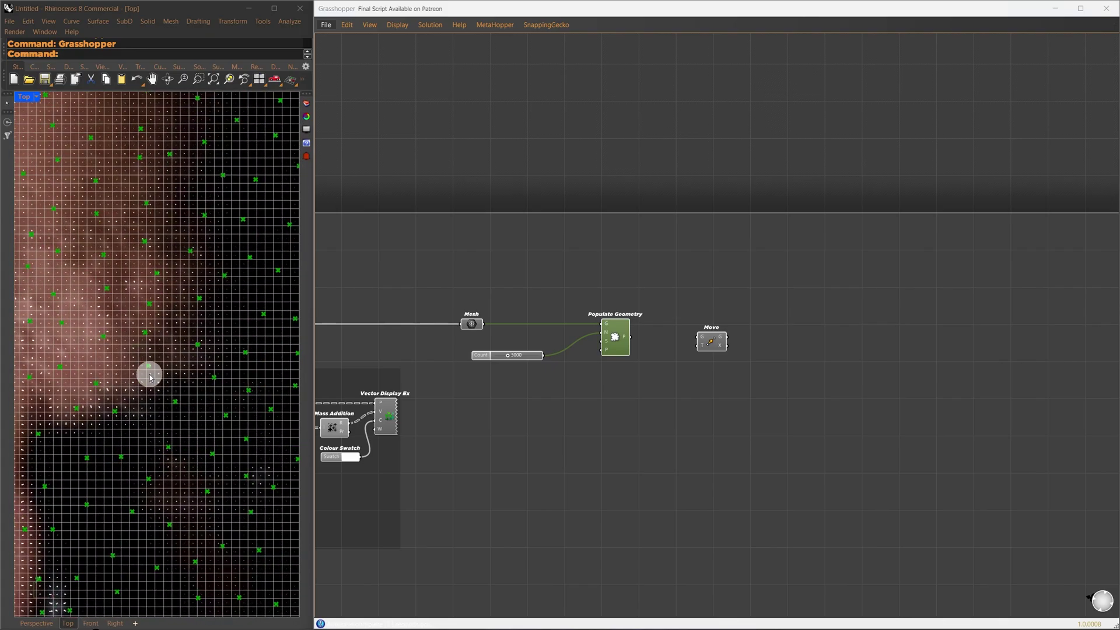
{"action": "right_click_drag", "start_coordinate": [150, 375], "coordinate": [194, 374]}
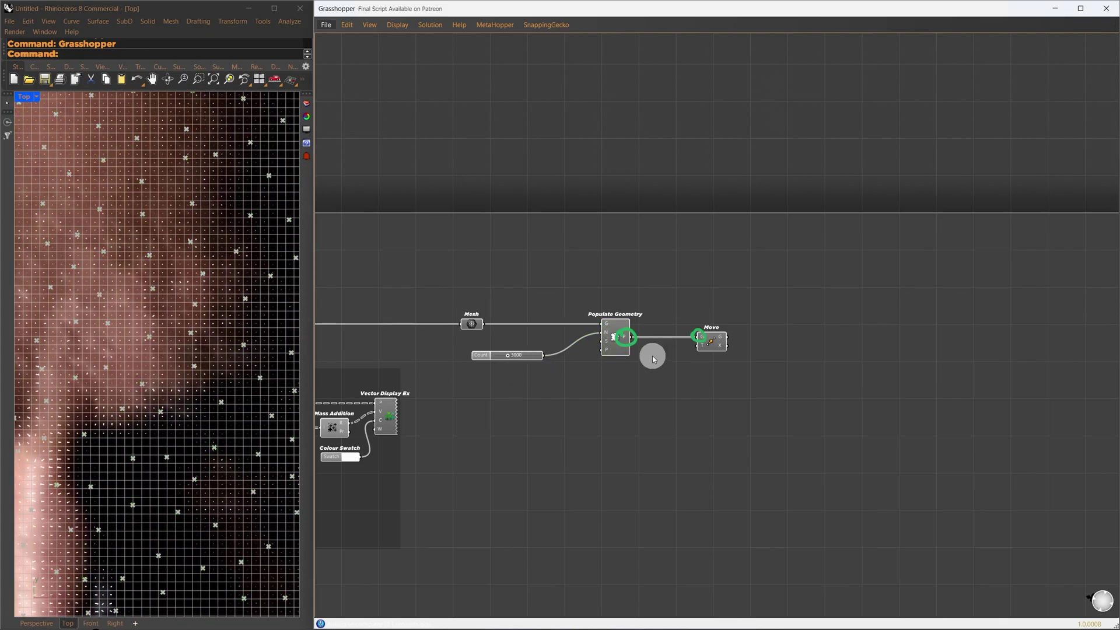
{"action": "left_click", "coordinate": [717, 336]}
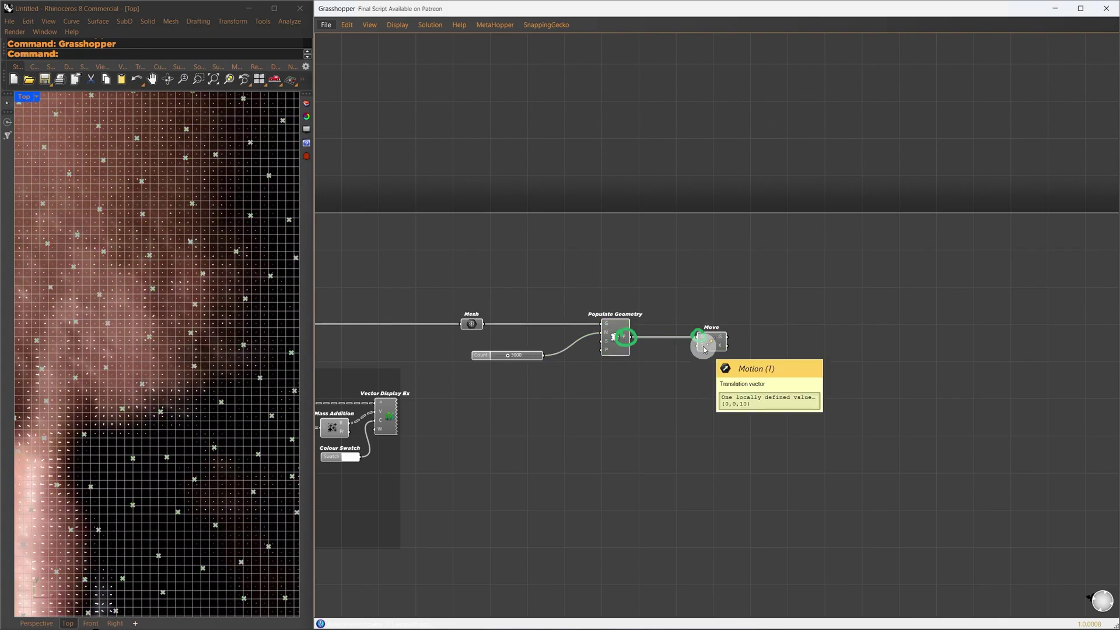
Compare a populated point with its surrounding field vectors and read the face index output of Mesh Closest Point
{"action": "scroll", "coordinate": [120, 360], "scroll_direction": "up", "scroll_amount": 6}
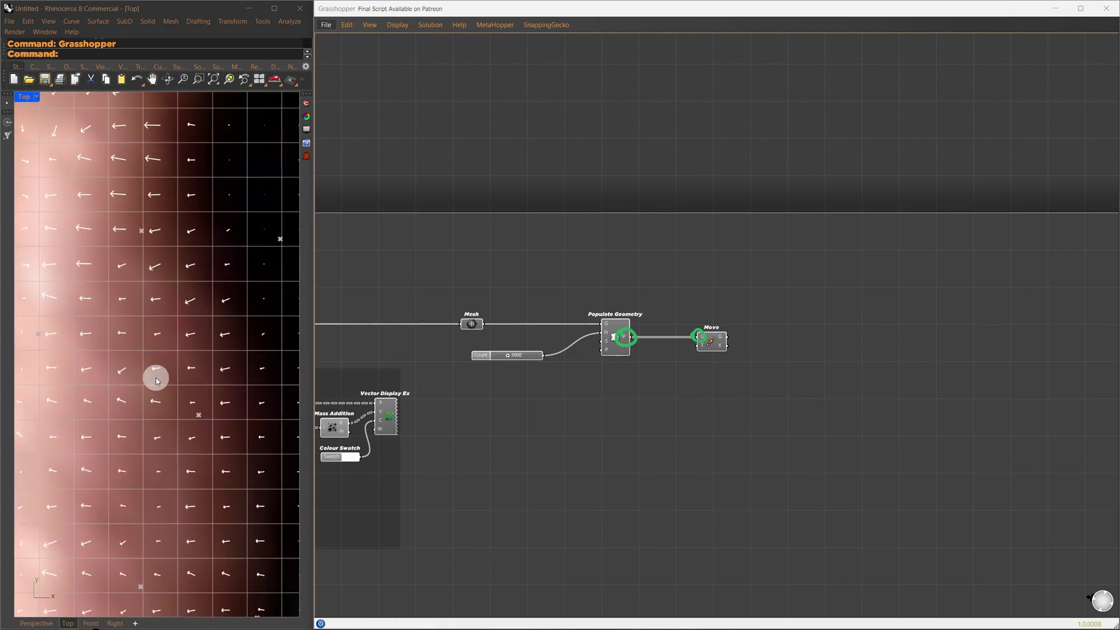
{"action": "scroll", "coordinate": [193, 378], "scroll_direction": "up", "scroll_amount": 4}
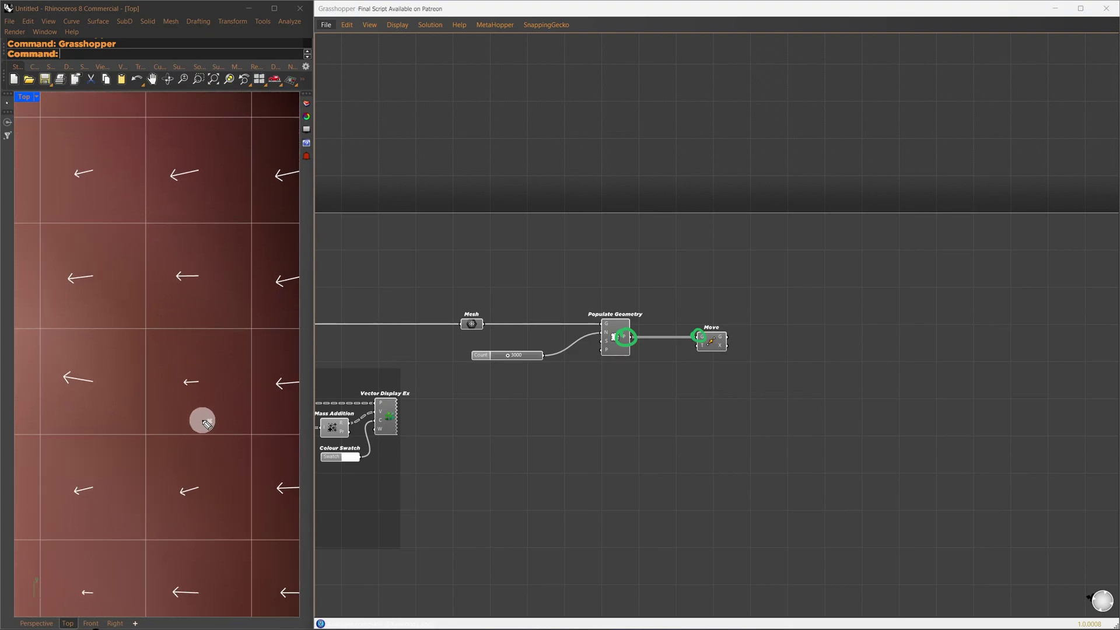
{"action": "left_click_drag", "start_coordinate": [203, 419], "coordinate": [209, 421]}
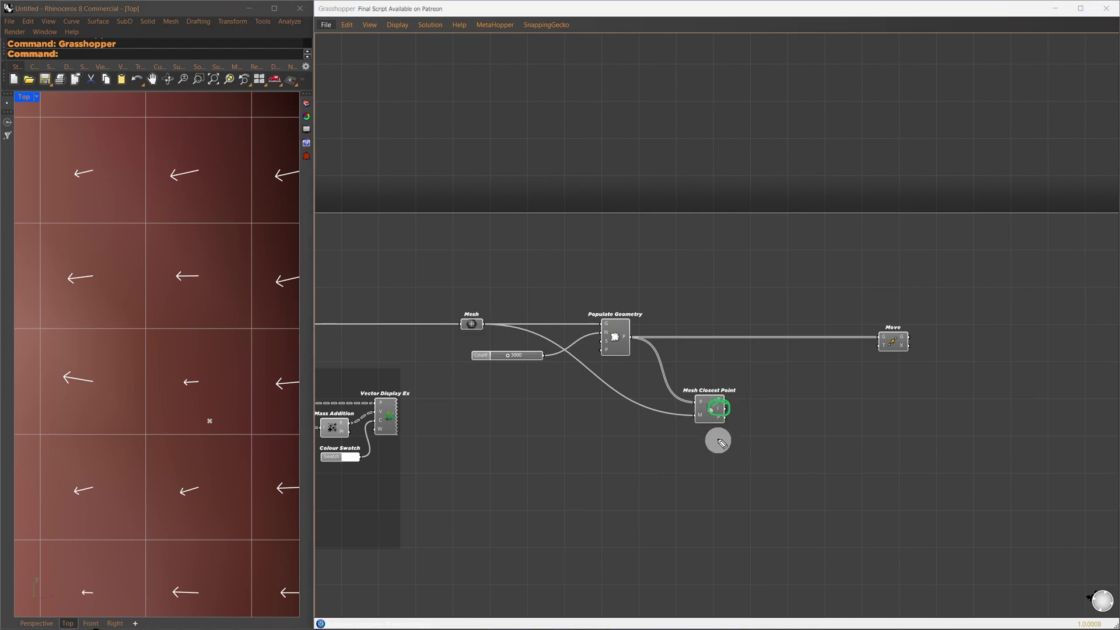
{"action": "mouse_move", "coordinate": [719, 412]}
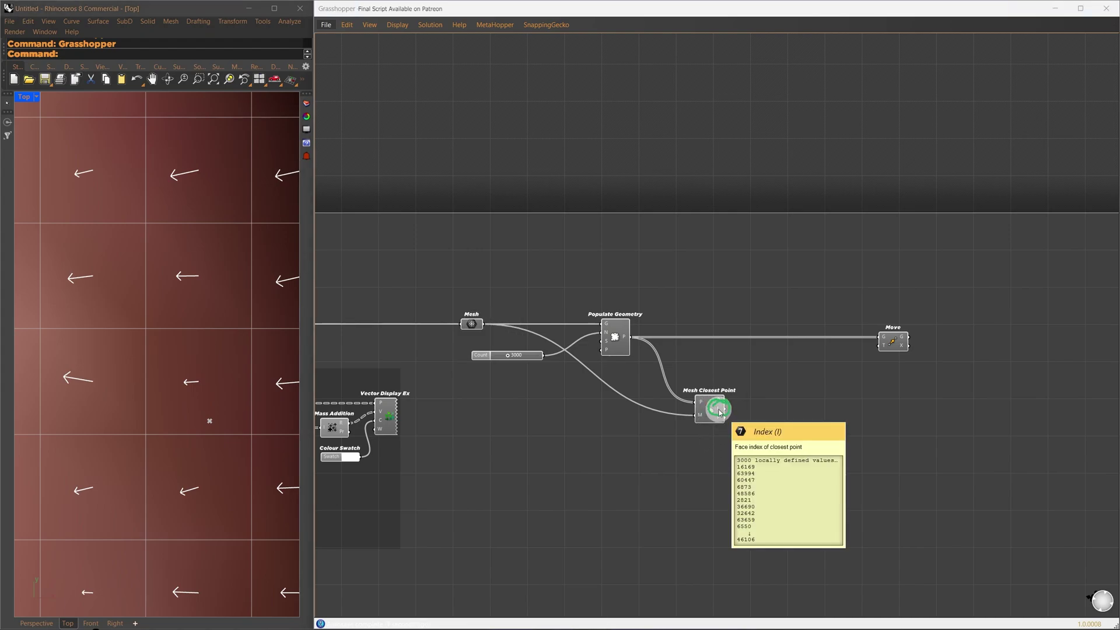
Add a Vector parameter fed from Mass Addition's result, route its wire through a relay and place it below Mesh Closest Point
{"action": "double_click", "coordinate": [375, 485]}
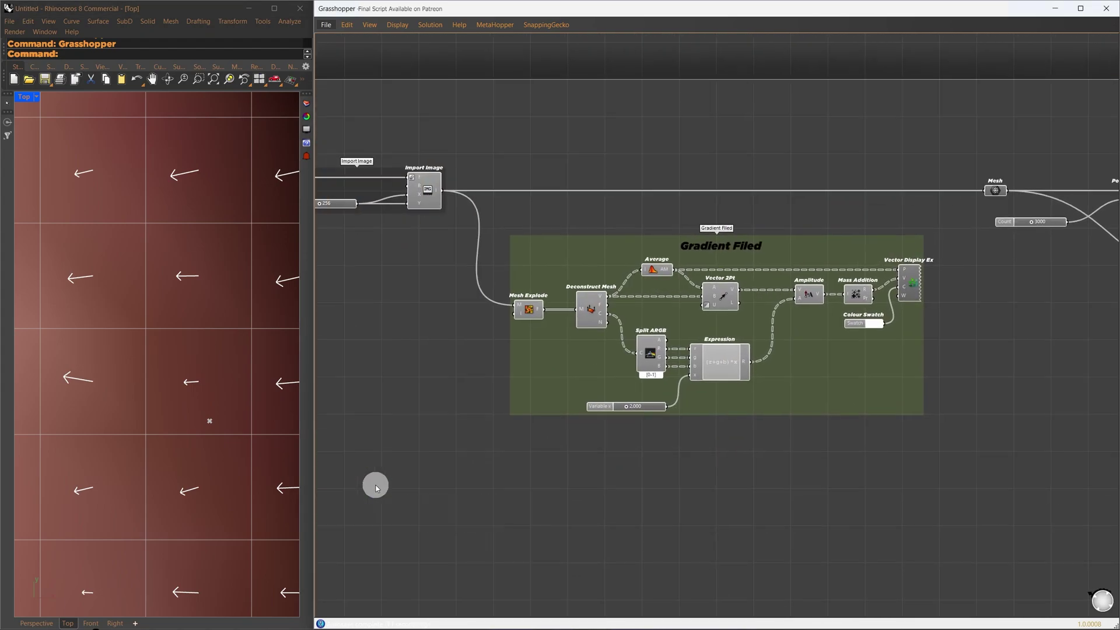
{"action": "left_click", "coordinate": [376, 484]}
{"action": "mouse_move", "coordinate": [539, 314]}
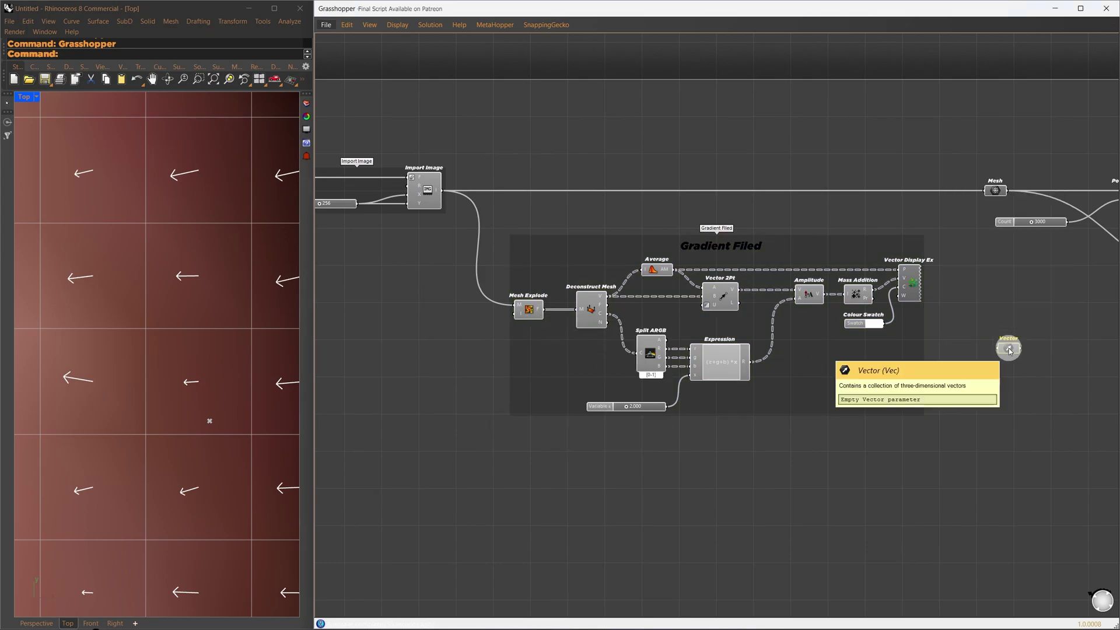
{"action": "left_click_drag", "start_coordinate": [873, 290], "coordinate": [1045, 348]}
{"action": "double_click", "coordinate": [982, 348]}
{"action": "right_click_drag", "start_coordinate": [1047, 350], "coordinate": [523, 483]}
{"action": "left_click_drag", "start_coordinate": [523, 481], "coordinate": [706, 490]}
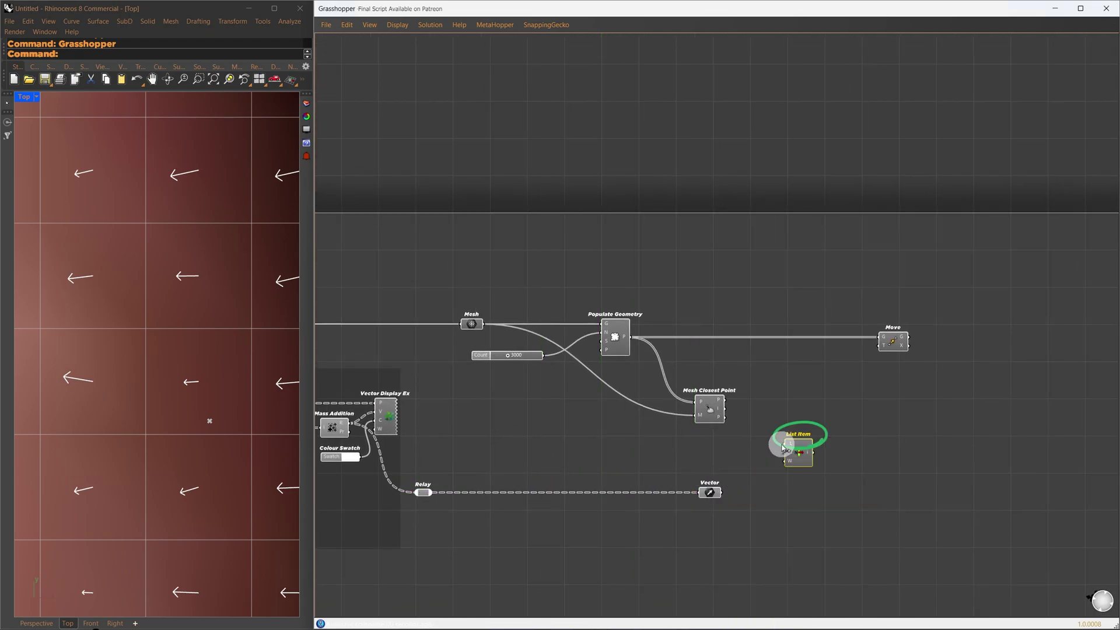
Feed the flattened Vector parameter into List Item's list input and Mesh Closest Point's face index into its index input
{"action": "mouse_move", "coordinate": [785, 444]}
{"action": "left_mouse_down"}
{"action": "mouse_move", "coordinate": [725, 492]}
{"action": "mouse_move", "coordinate": [786, 445]}
{"action": "left_mouse_up"}
{"action": "right_click", "coordinate": [706, 492]}
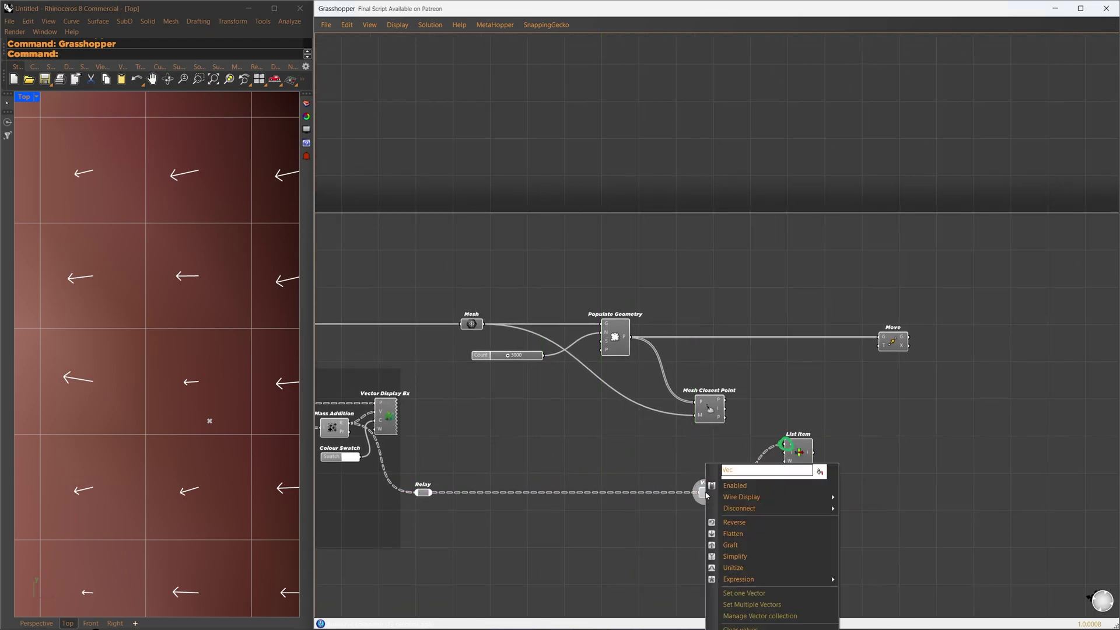
{"action": "left_click", "coordinate": [734, 538]}
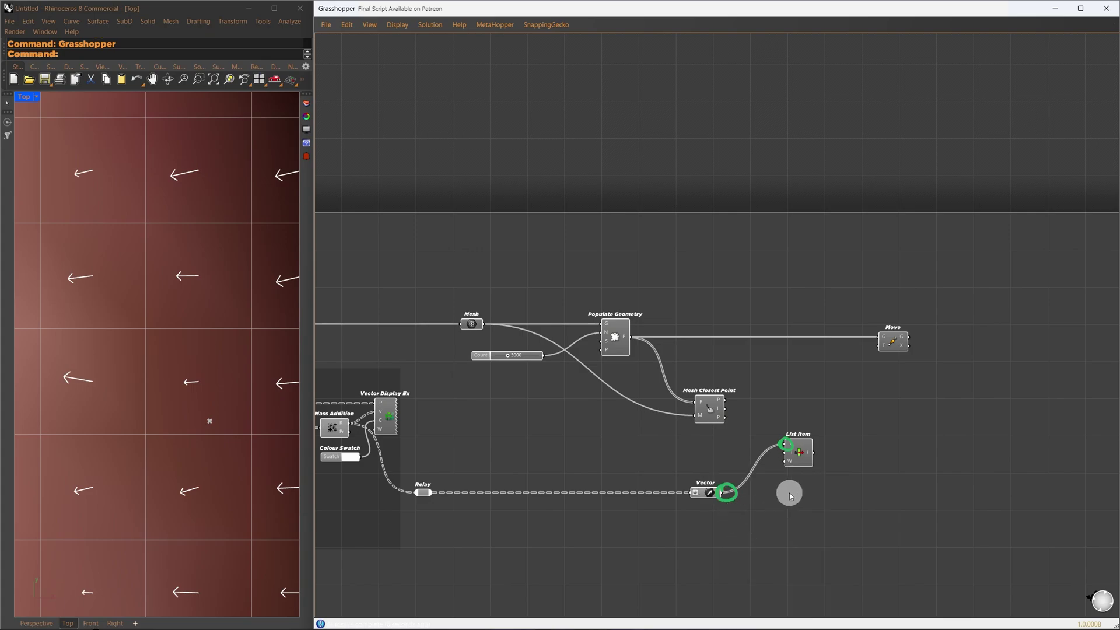
{"action": "left_click_drag", "start_coordinate": [793, 458], "coordinate": [792, 454]}
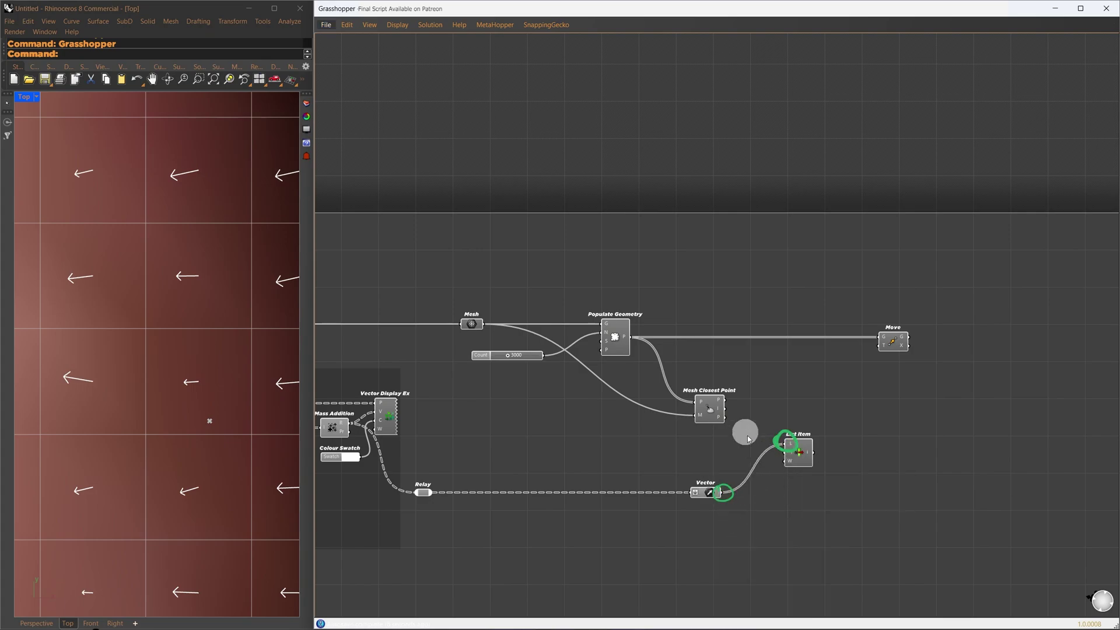
{"action": "left_click_drag", "start_coordinate": [723, 409], "coordinate": [784, 452]}
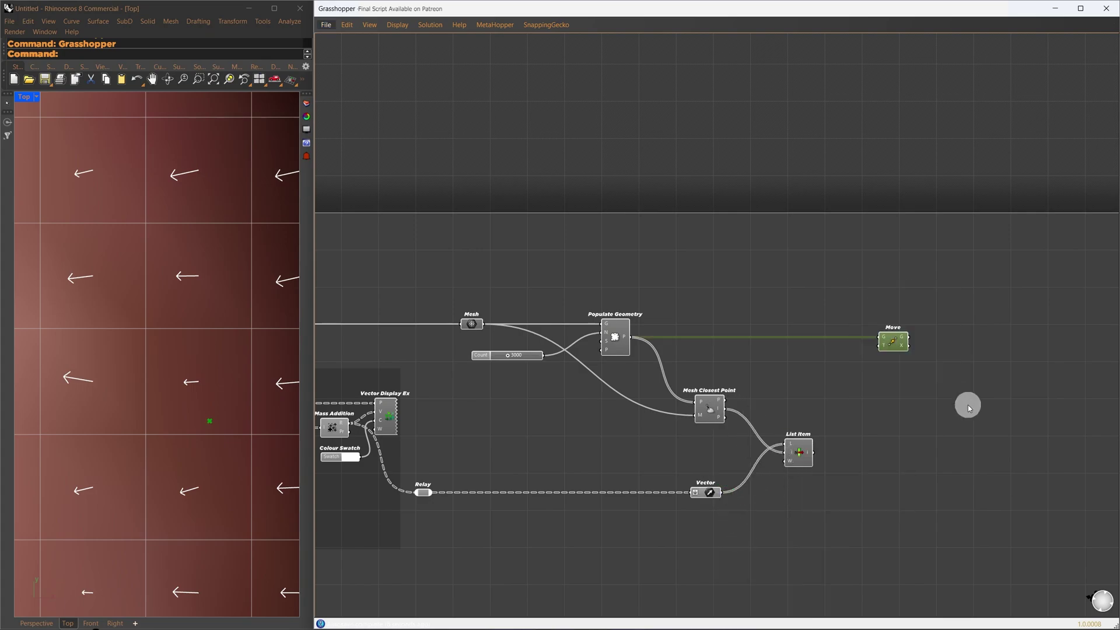
Connect List Item's output to Move's motion input and inspect the shifted points beside the originals
{"action": "scroll", "coordinate": [211, 396], "scroll_direction": "up", "scroll_amount": 3}
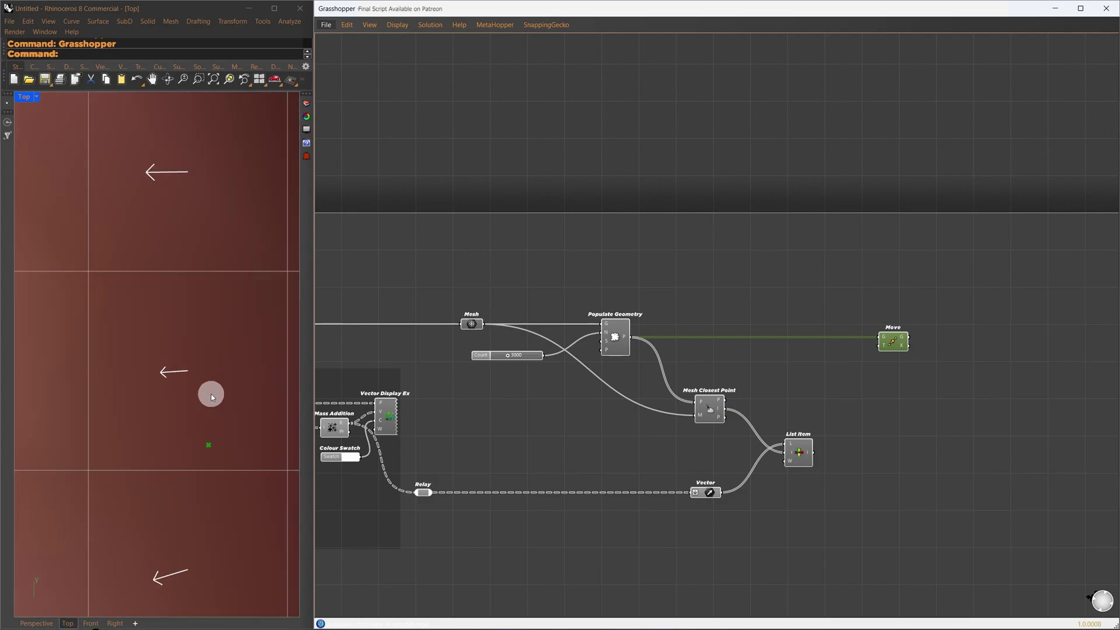
{"action": "left_click_drag", "start_coordinate": [812, 452], "coordinate": [878, 349]}
{"action": "left_click", "coordinate": [226, 456]}
{"action": "scroll", "coordinate": [135, 401], "scroll_direction": "down", "scroll_amount": 20}
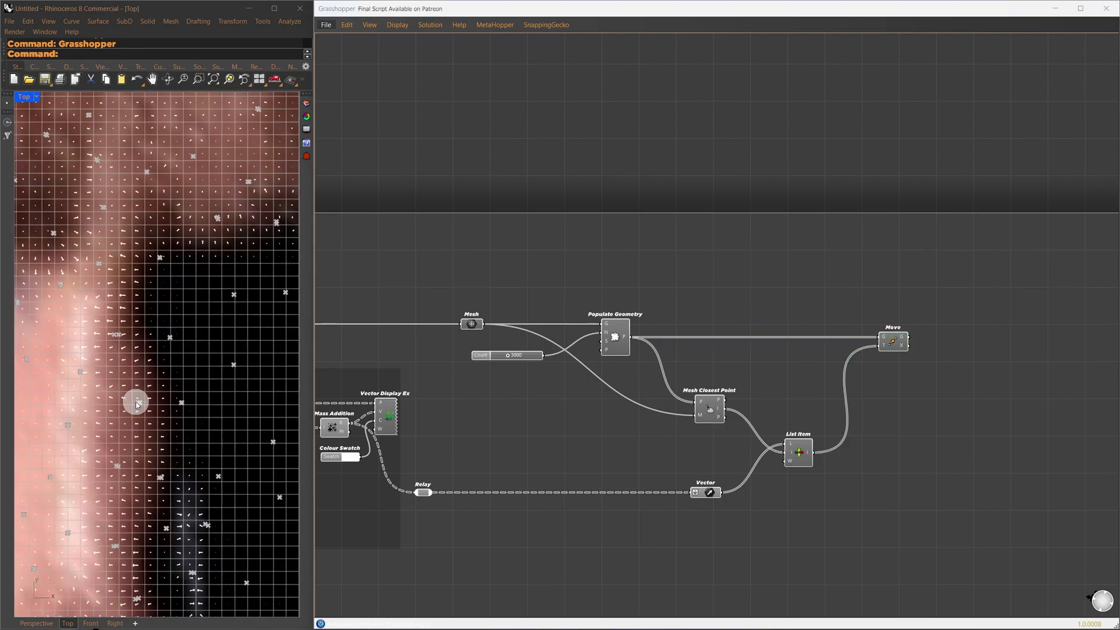
{"action": "scroll", "coordinate": [177, 407], "scroll_direction": "up", "scroll_amount": 7}
{"action": "scroll", "coordinate": [84, 427], "scroll_direction": "up", "scroll_amount": 6}
{"action": "scroll", "coordinate": [83, 423], "scroll_direction": "up", "scroll_amount": 16}
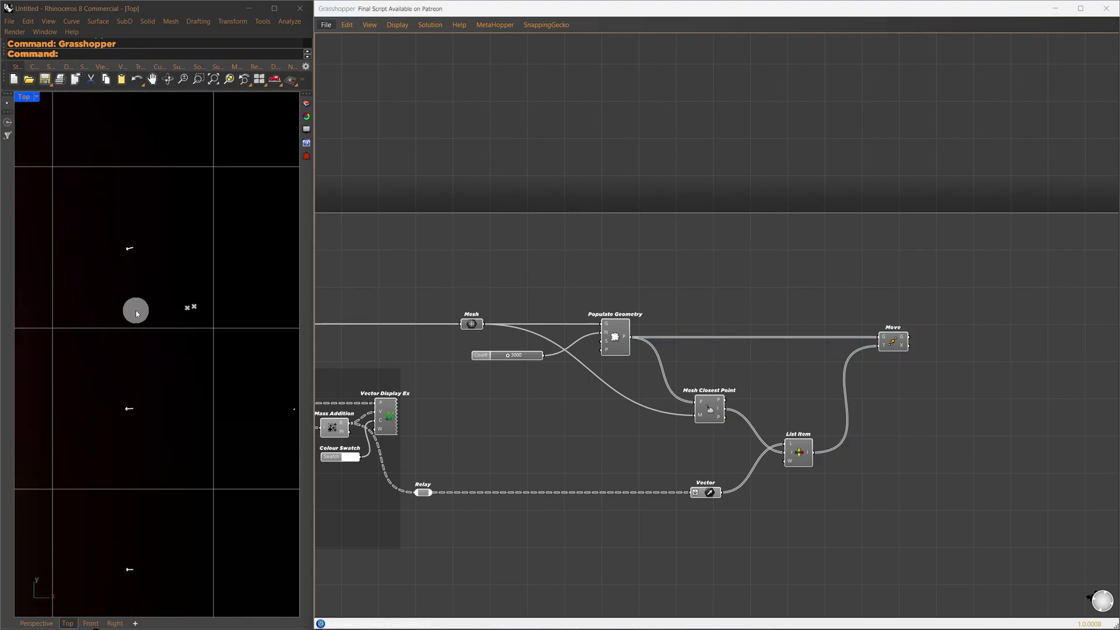
{"action": "right_click_drag", "start_coordinate": [146, 359], "coordinate": [127, 361]}
{"action": "scroll", "coordinate": [254, 429], "scroll_direction": "up", "scroll_amount": 10}
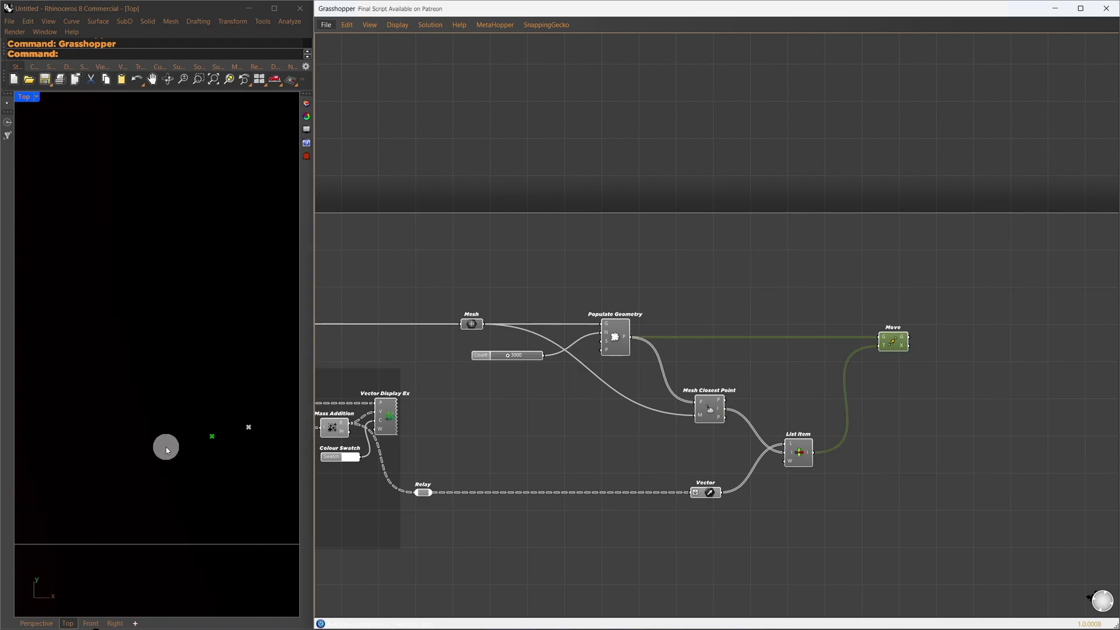
Unitize the Vector parameter and check how far the points move along the nearest vectors
{"action": "left_click", "coordinate": [712, 505]}
{"action": "right_click", "coordinate": [711, 495]}
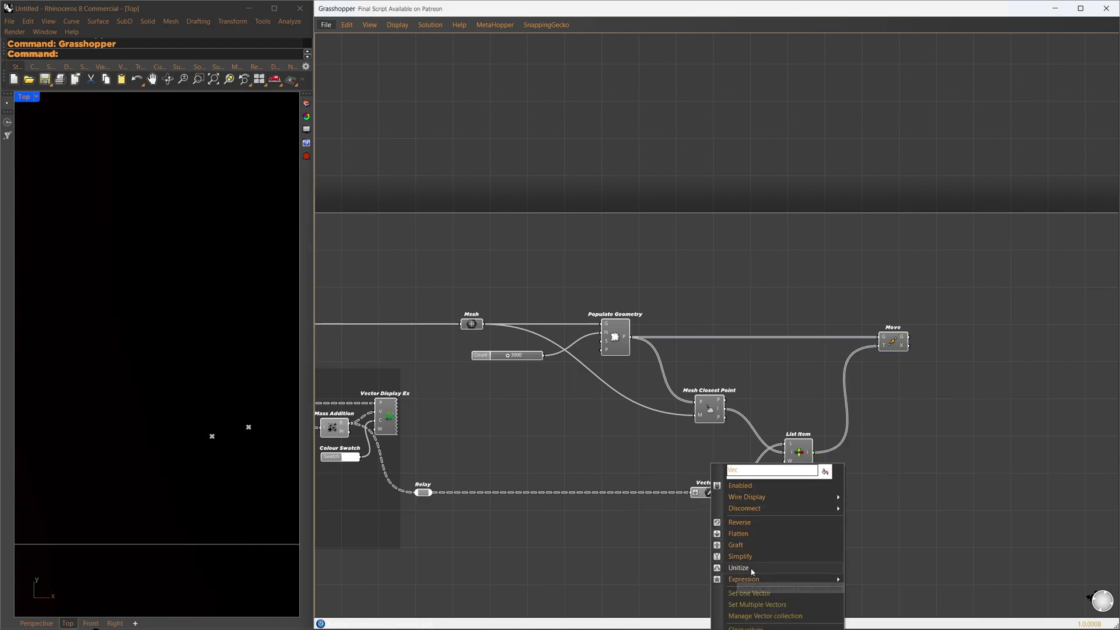
{"action": "left_click", "coordinate": [751, 569]}
{"action": "mouse_move", "coordinate": [50, 500]}
{"action": "left_mouse_down"}
{"action": "mouse_move", "coordinate": [192, 475]}
{"action": "mouse_move", "coordinate": [182, 590]}
{"action": "left_mouse_up"}
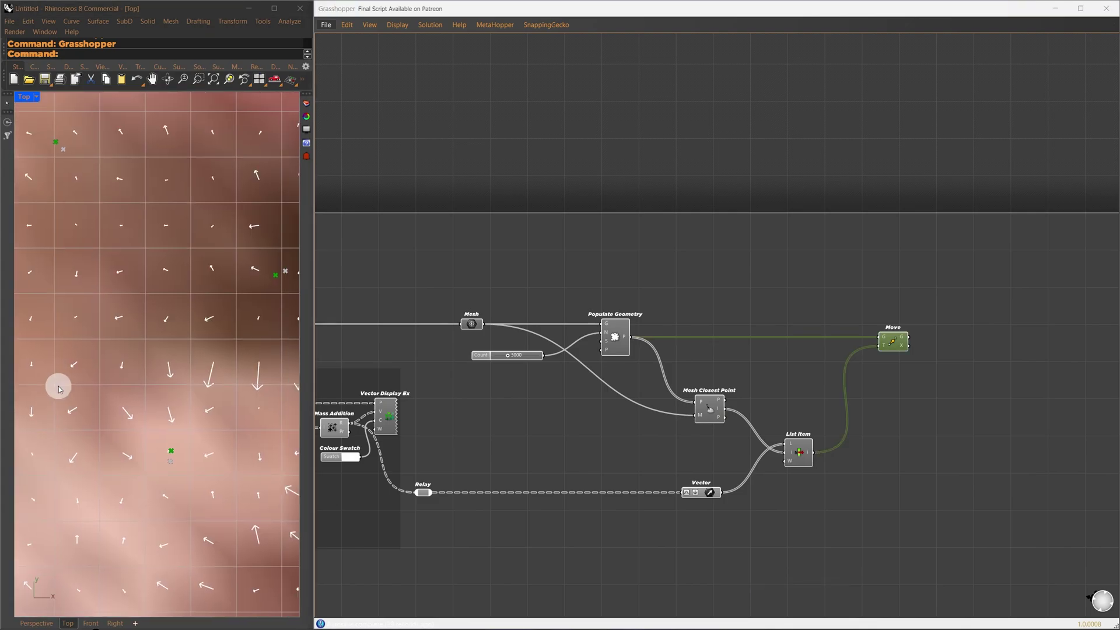
{"action": "scroll", "coordinate": [142, 352], "scroll_direction": "up", "scroll_amount": 5}
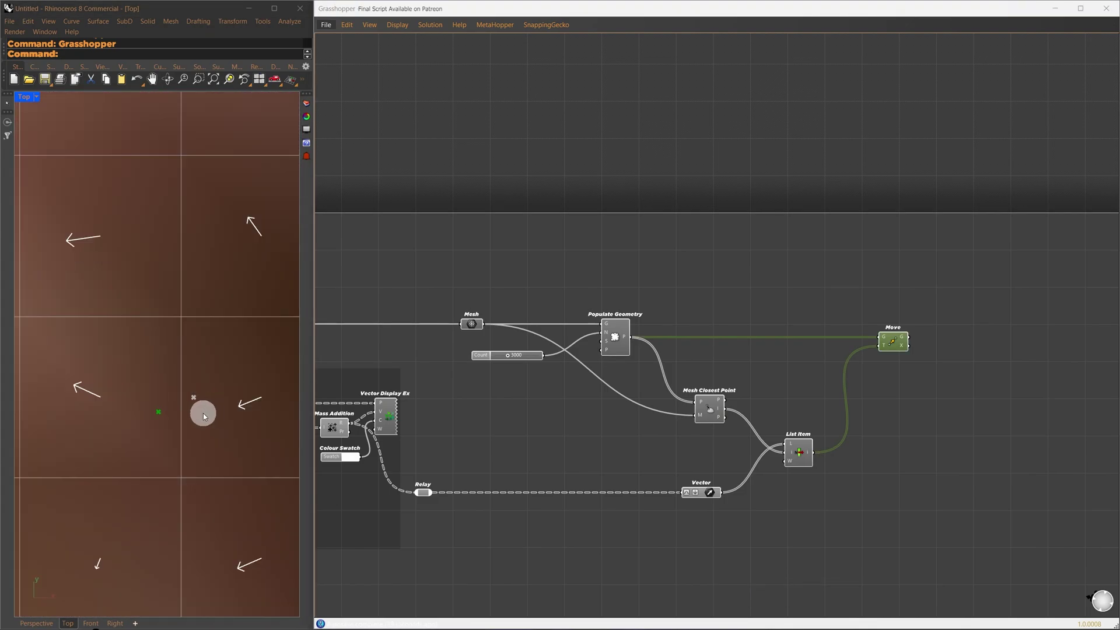
{"action": "mouse_move", "coordinate": [187, 397]}
{"action": "left_mouse_down"}
{"action": "mouse_move", "coordinate": [198, 410]}
{"action": "mouse_move", "coordinate": [178, 427]}
{"action": "left_mouse_up"}
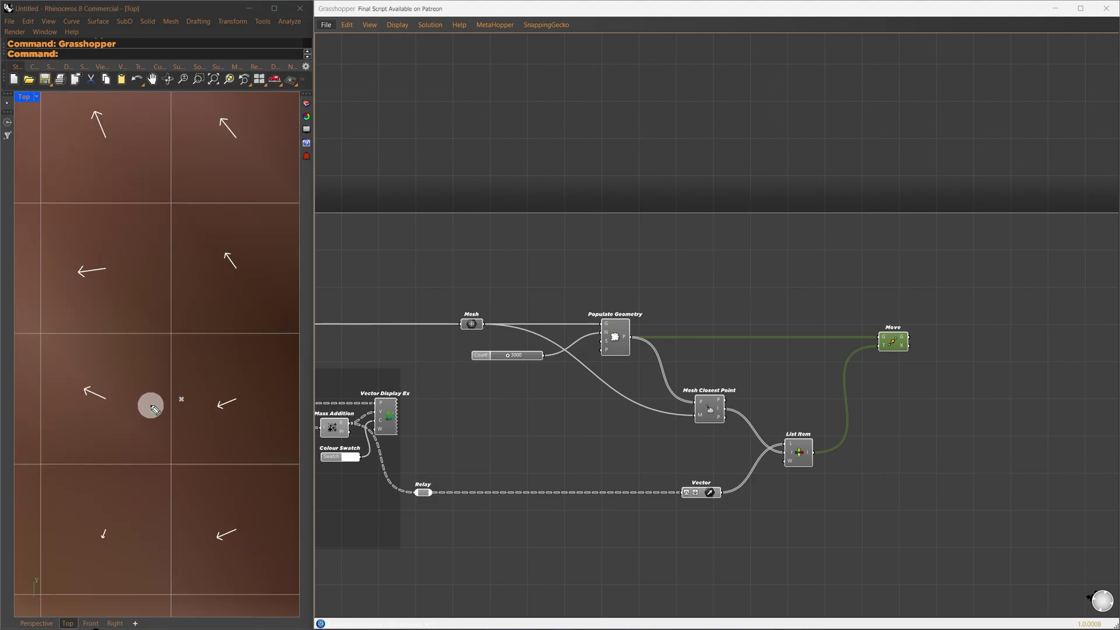
{"action": "left_click_drag", "start_coordinate": [153, 410], "coordinate": [124, 396]}
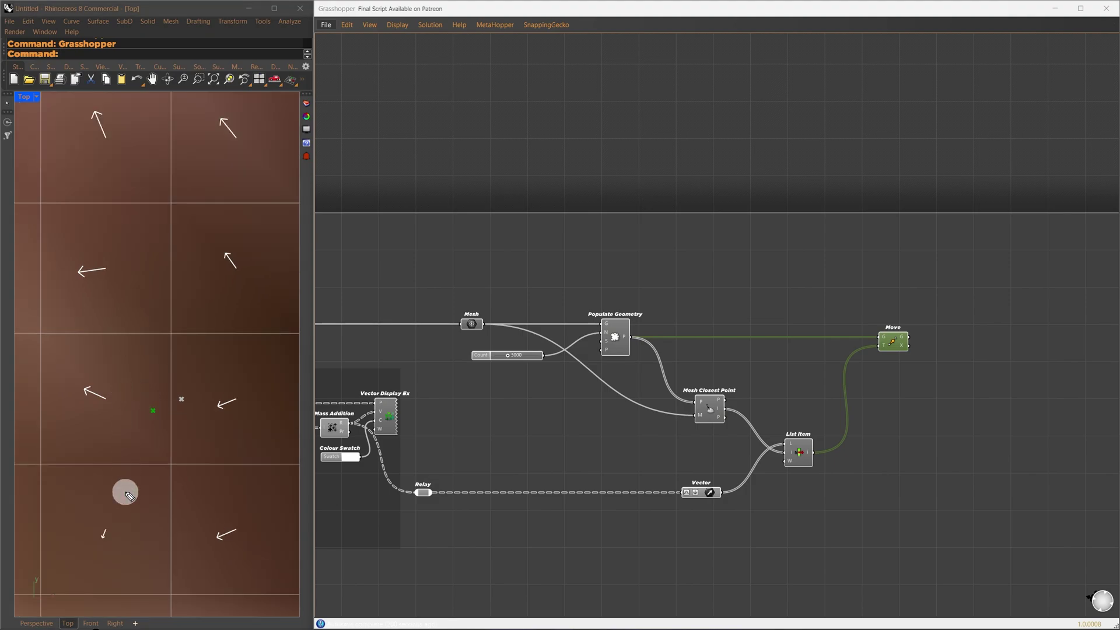
Insert a relay after Populate Geometry and duplicate the relay, Mesh Closest Point, List Item and Move chain, fed by Move's output
{"action": "double_click", "coordinate": [632, 337]}
{"action": "left_click_drag", "start_coordinate": [922, 482], "coordinate": [649, 315]}
{"action": "left_click_drag", "start_coordinate": [648, 339], "coordinate": [938, 339], "text": "alt"}
{"action": "key", "text": "ctrl+2"}
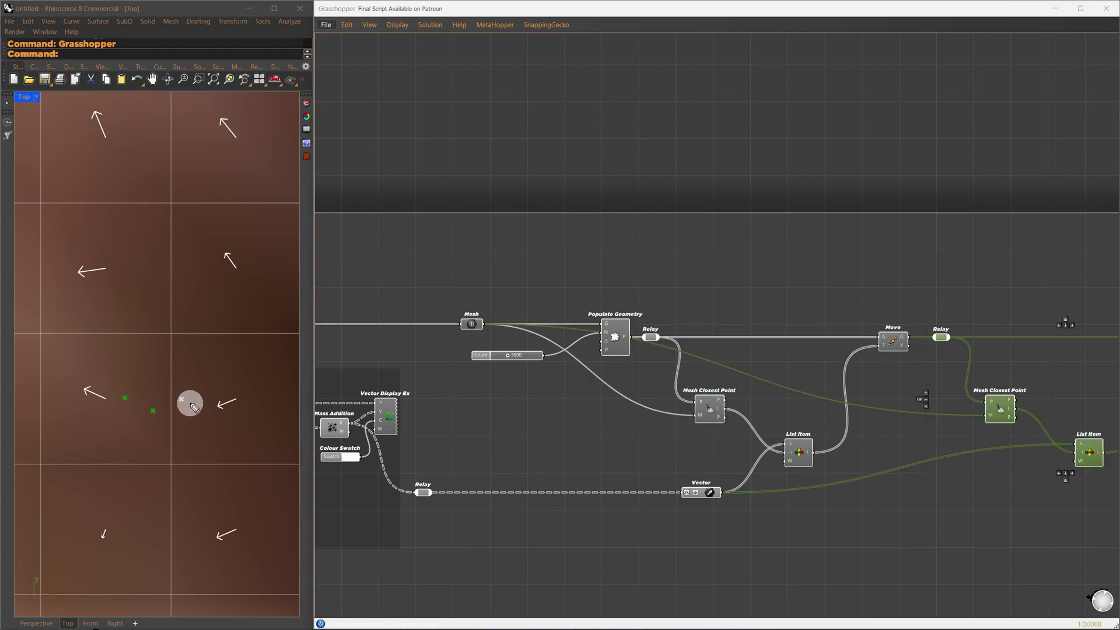
{"action": "left_click_drag", "start_coordinate": [194, 403], "coordinate": [168, 414]}
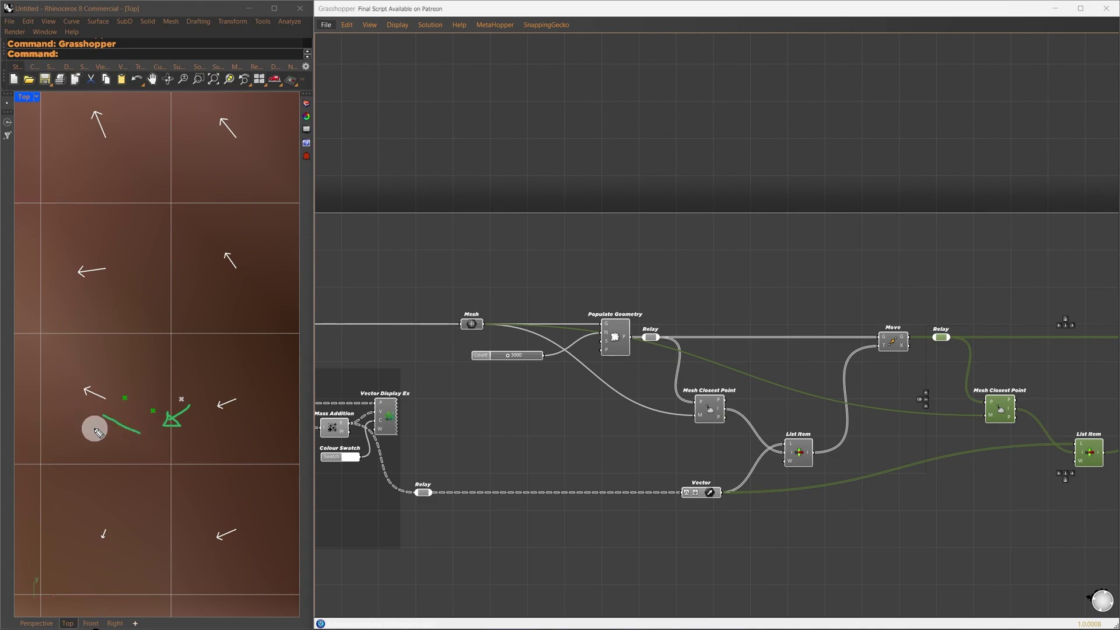
{"action": "left_click", "coordinate": [750, 215]}
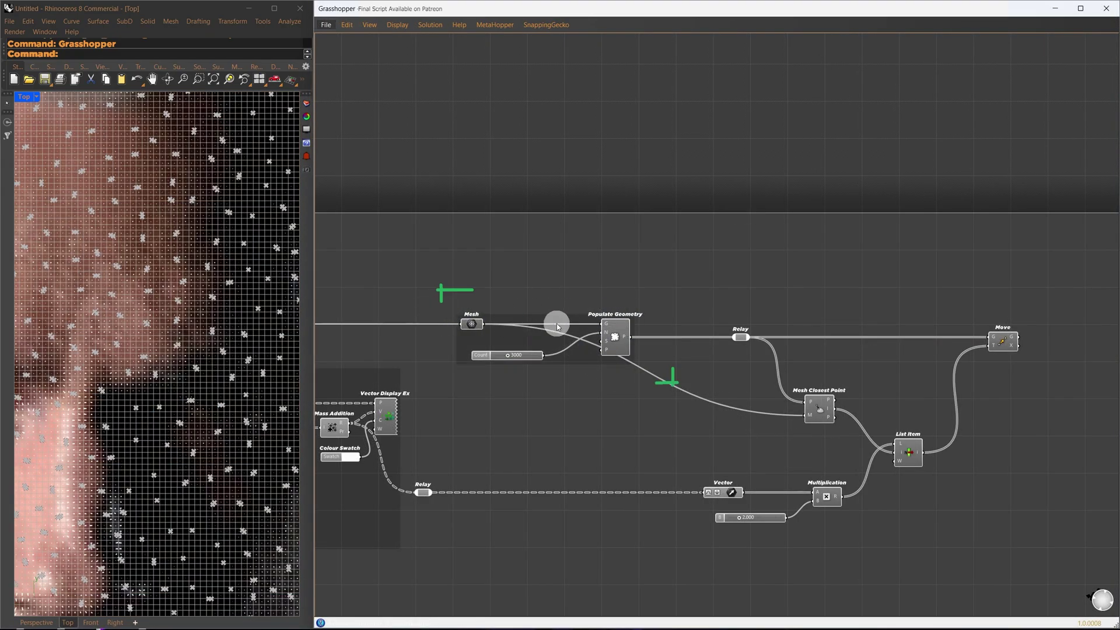
Redo the labelled groups Populate Control and Move Toward closest Vector direction, including the title Move Toward C, V Direction
{"action": "key", "text": "ctrl+y"}
{"action": "key", "text": "ctrl+y"}
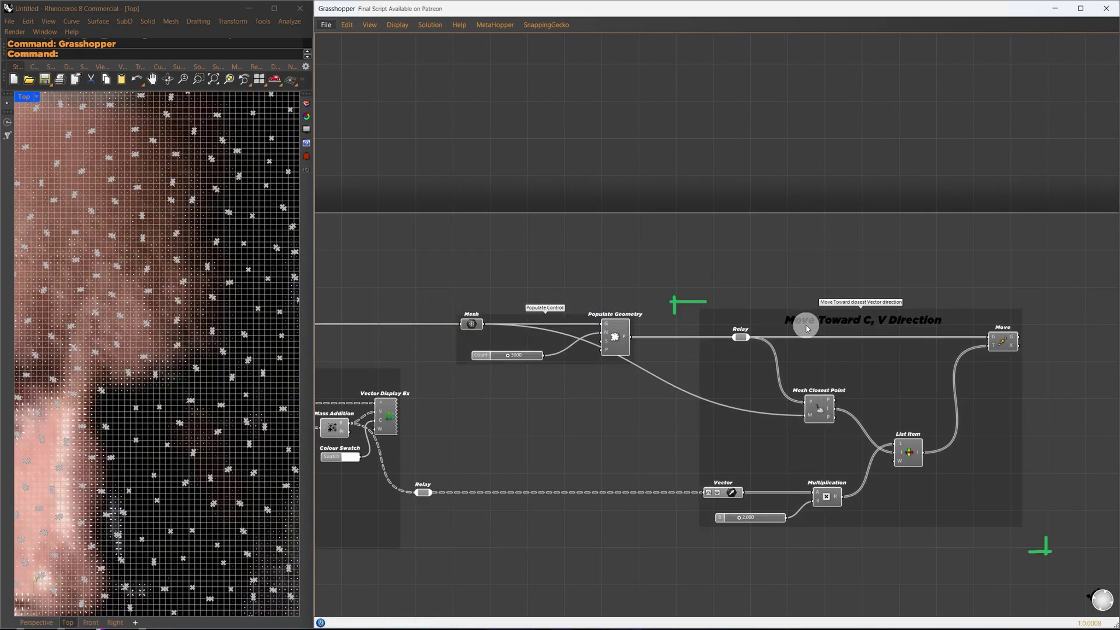
{"action": "key", "text": "ctrl+alt+g"}
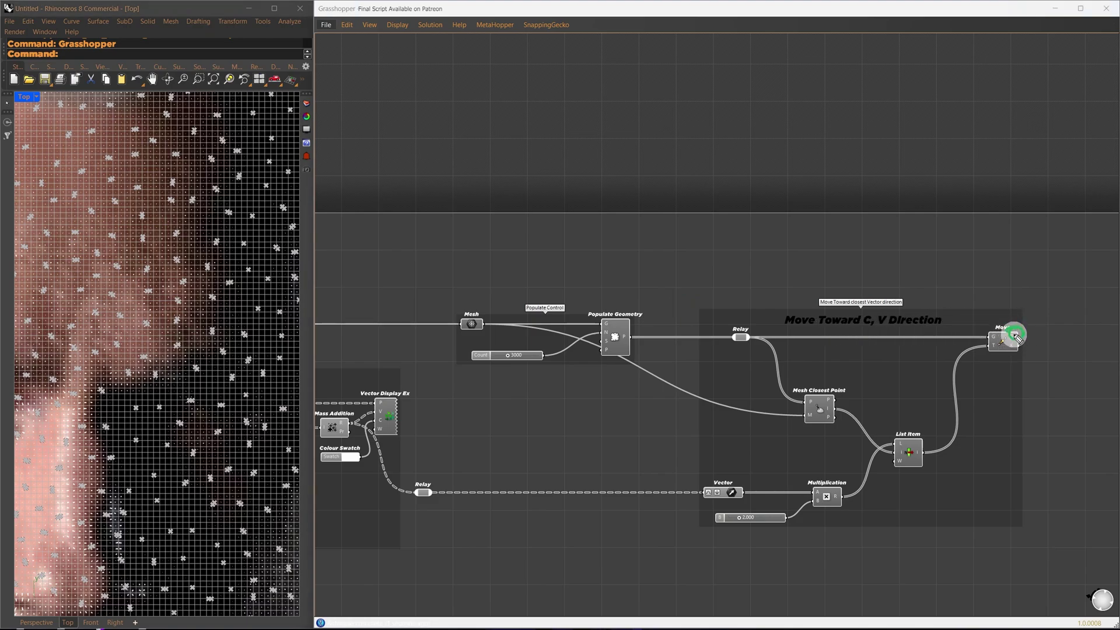
{"action": "mouse_move", "coordinate": [1032, 337]}
{"action": "left_mouse_down"}
{"action": "mouse_move", "coordinate": [1052, 303]}
{"action": "mouse_move", "coordinate": [957, 203]}
{"action": "mouse_move", "coordinate": [710, 243]}
{"action": "mouse_move", "coordinate": [710, 319]}
{"action": "left_mouse_up"}
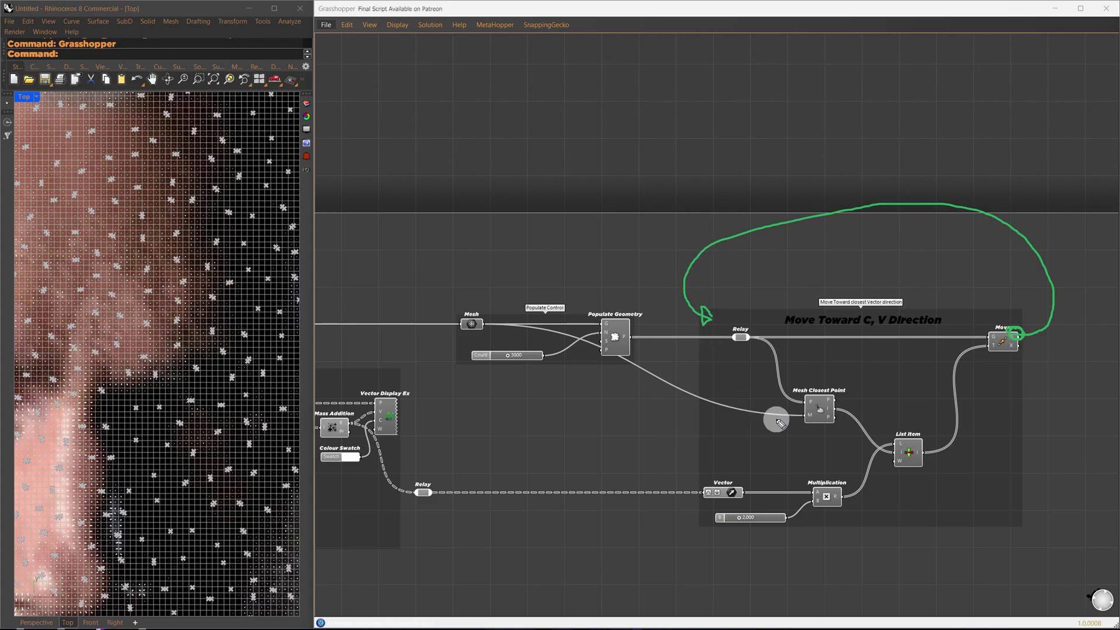
{"action": "key", "text": "Escape"}
{"action": "key", "text": "ctrl+y"}
{"action": "right_click_drag", "start_coordinate": [970, 269], "coordinate": [726, 175]}
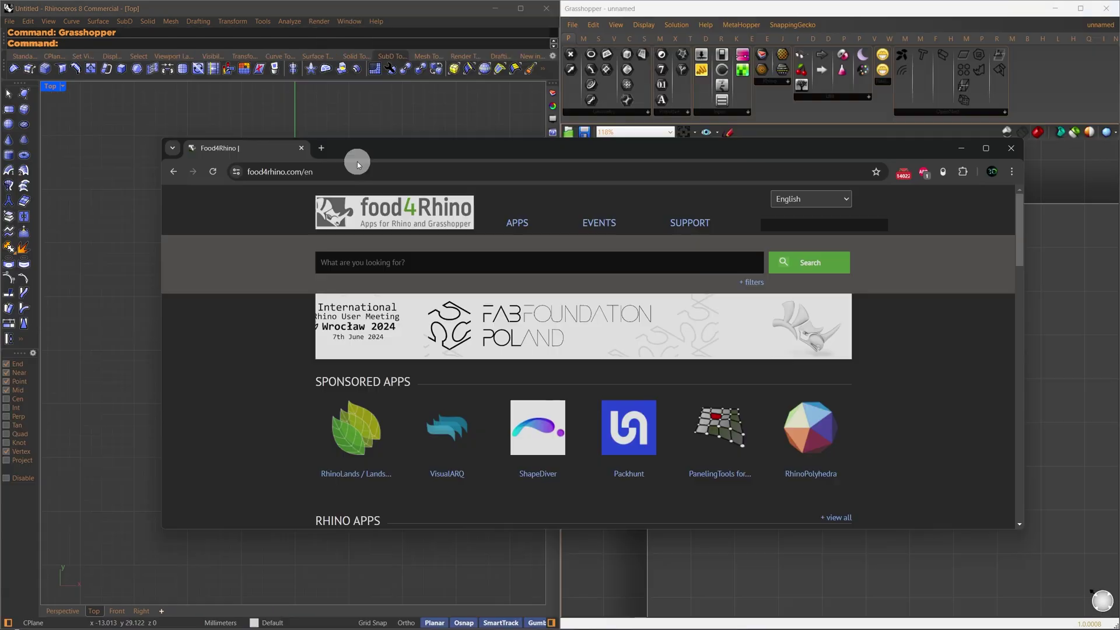
Switch to the browser and search the food4Rhino website for Anemone
{"action": "left_click", "coordinate": [239, 172]}
{"action": "left_click", "coordinate": [331, 177]}
{"action": "left_click_drag", "start_coordinate": [331, 178], "coordinate": [239, 173]}
{"action": "left_click", "coordinate": [372, 168]}
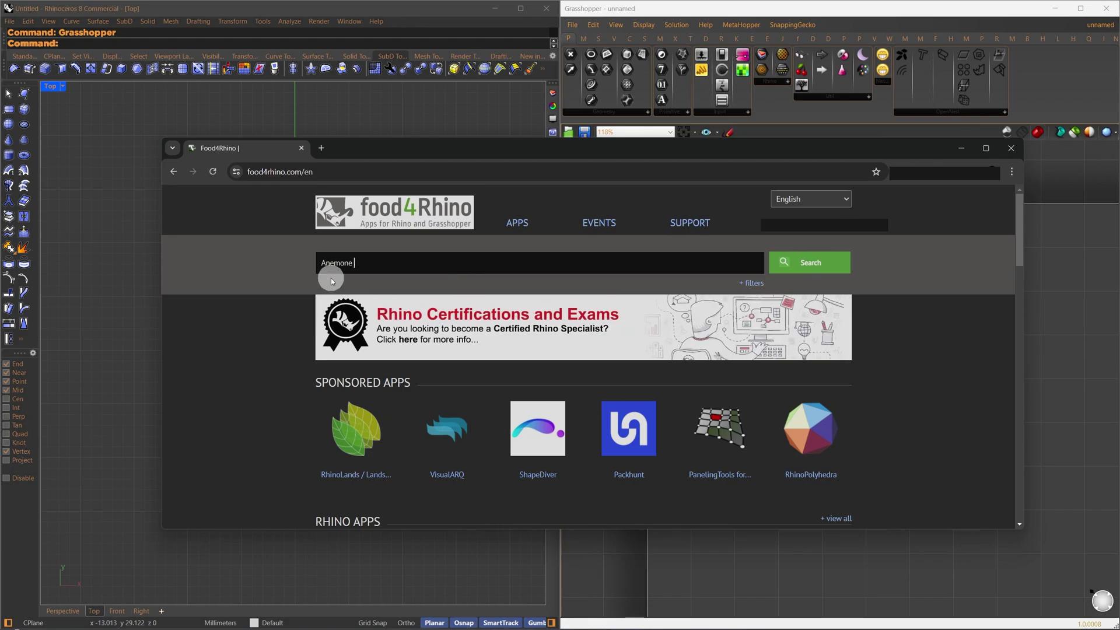
{"action": "left_click", "coordinate": [798, 261]}
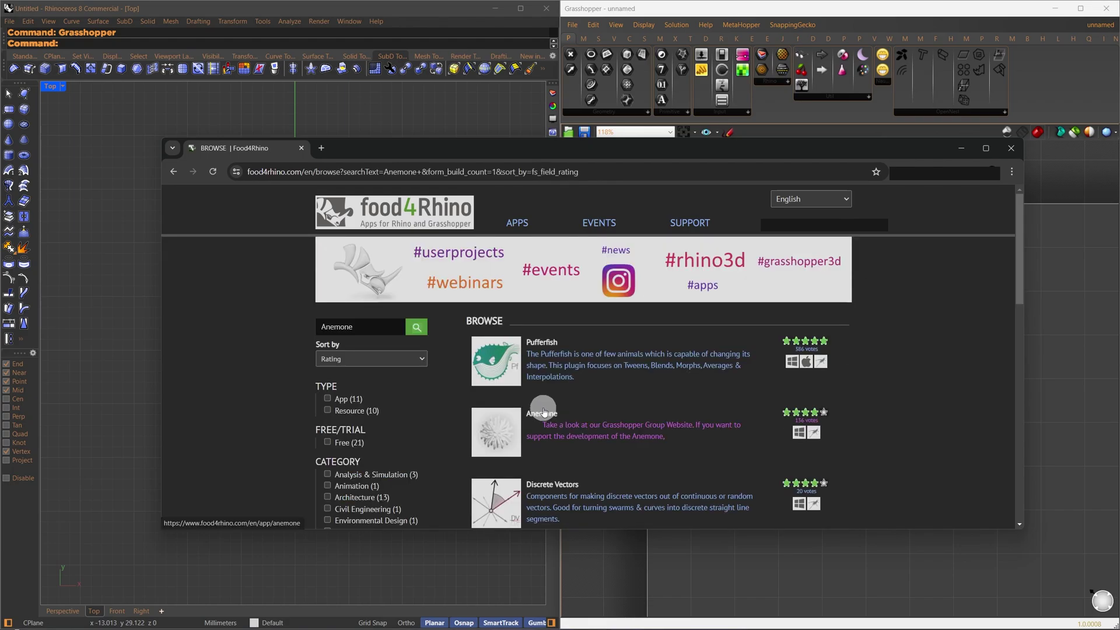
Open the Anemone plug-in page from the search results and download the plug-in
{"action": "left_click", "coordinate": [541, 415]}
{"action": "scroll", "coordinate": [531, 422], "scroll_direction": "down", "scroll_amount": 6}
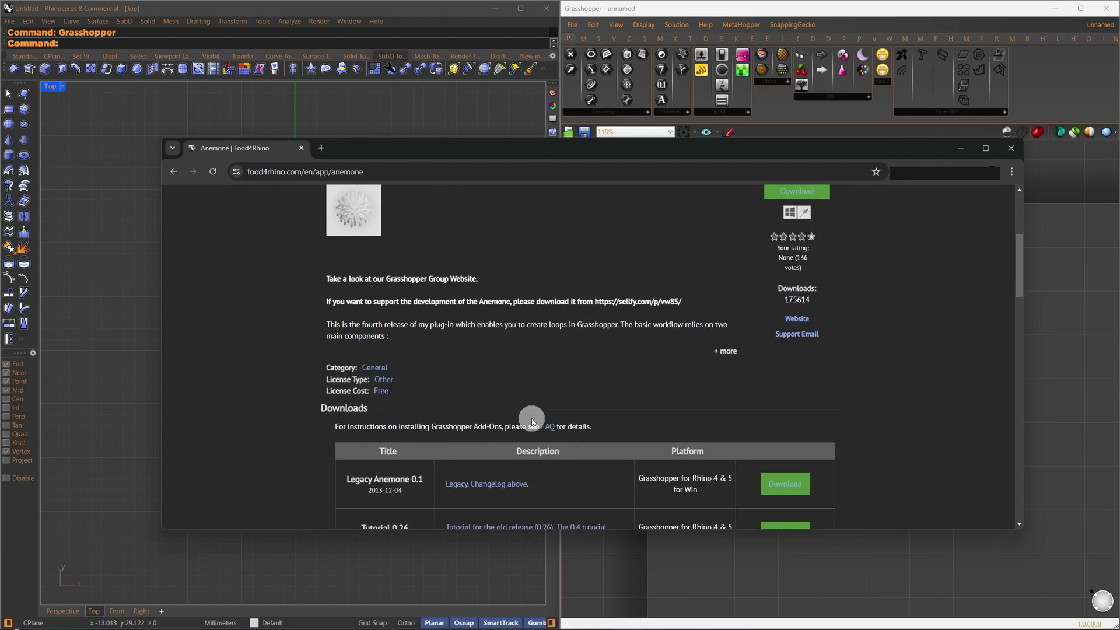
{"action": "scroll", "coordinate": [641, 443], "scroll_direction": "down", "scroll_amount": 1}
{"action": "left_click", "coordinate": [784, 467]}
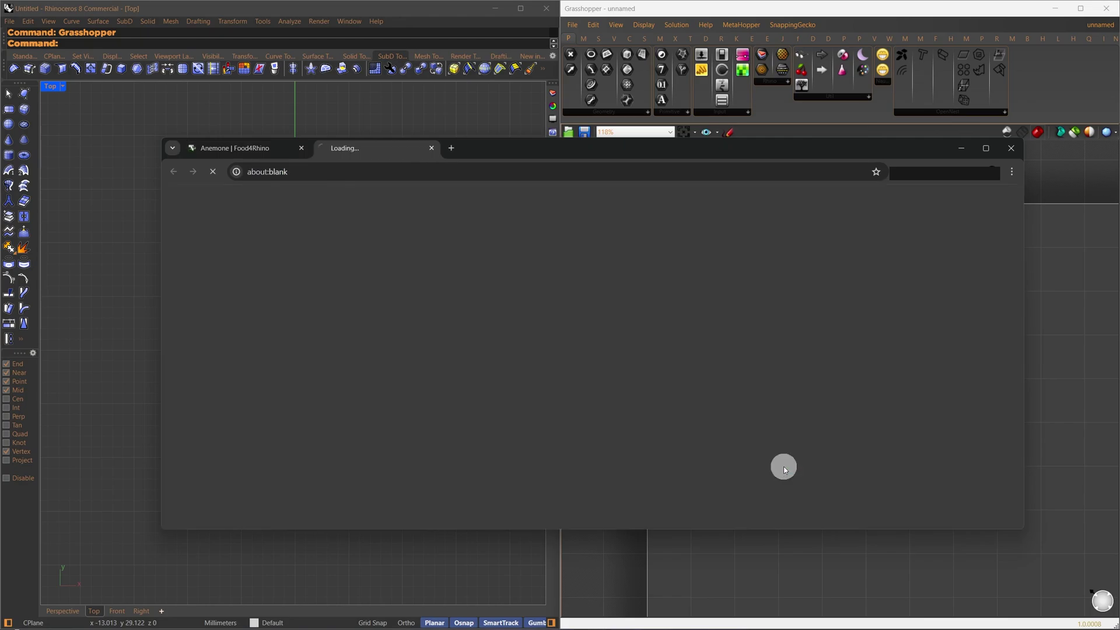
Return to Grasshopper, open its components (Libraries) folder and paste anemone1.gha into it
{"action": "left_click", "coordinate": [962, 148]}
{"action": "left_click", "coordinate": [572, 24]}
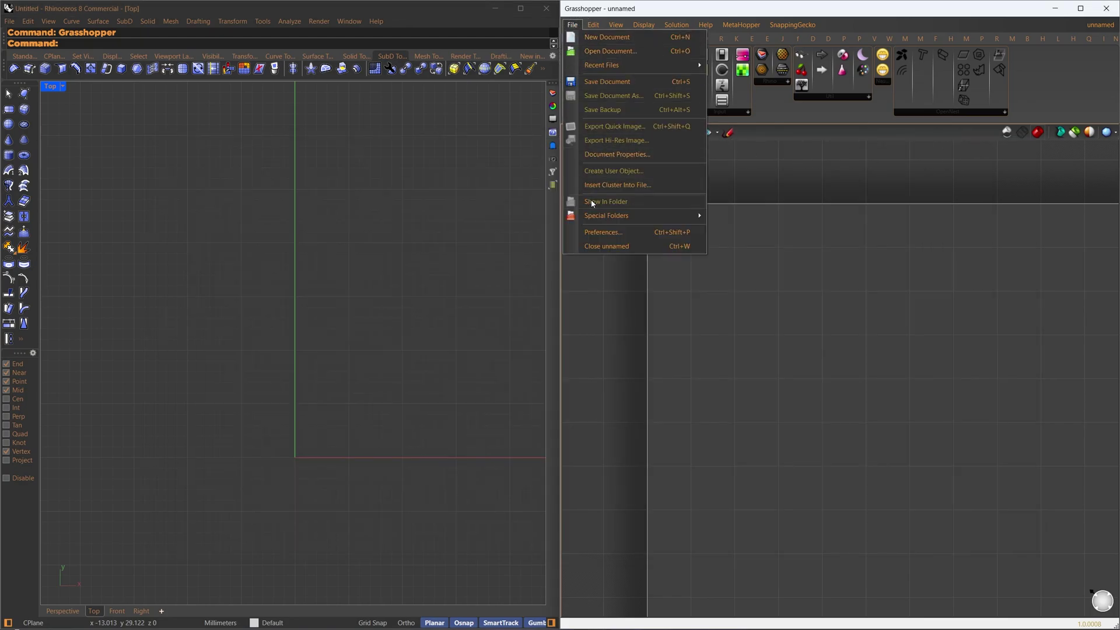
{"action": "mouse_move", "coordinate": [654, 216]}
{"action": "left_click", "coordinate": [775, 214]}
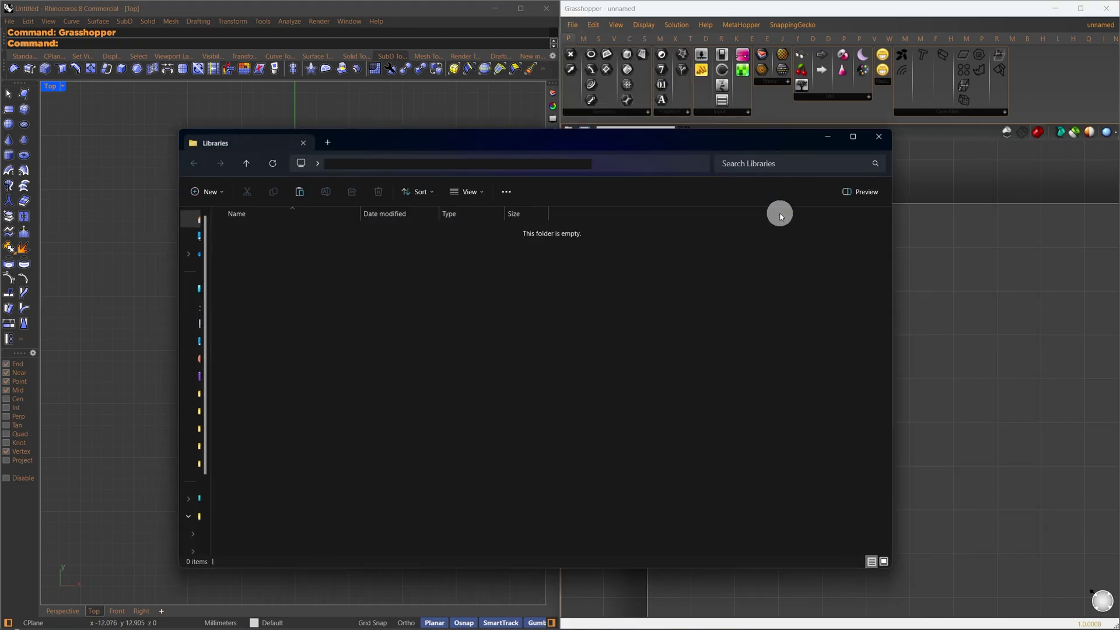
{"action": "key", "text": "ctrl+v"}
Unblock anemone1.gha in its file properties and apply the change
{"action": "right_click", "coordinate": [282, 231]}
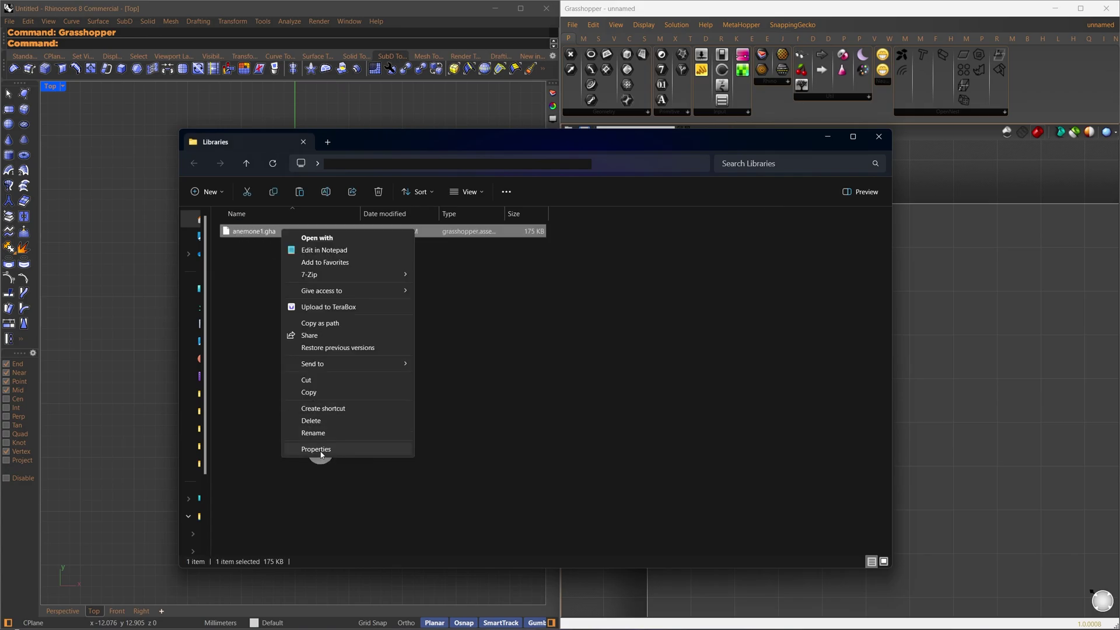
{"action": "left_click", "coordinate": [321, 455]}
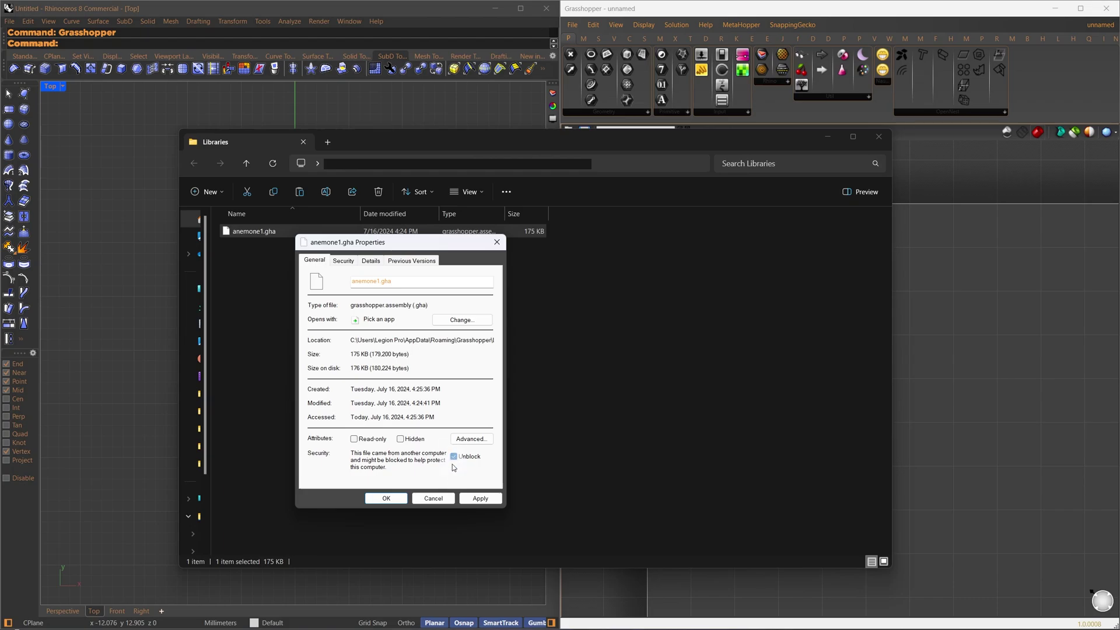
{"action": "left_click", "coordinate": [480, 498]}
{"action": "left_click", "coordinate": [387, 498]}
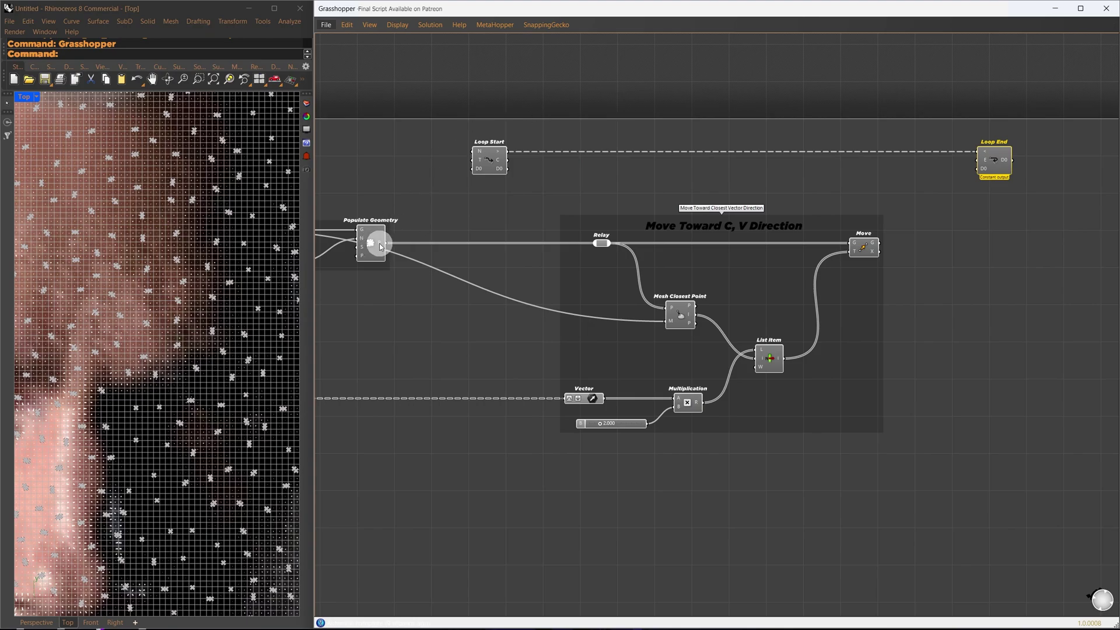
Wire Populate Geometry through Loop Start's D0 to the relay and Move's output into Loop End's D0, and run the loop
{"action": "left_click_drag", "start_coordinate": [379, 244], "coordinate": [477, 170]}
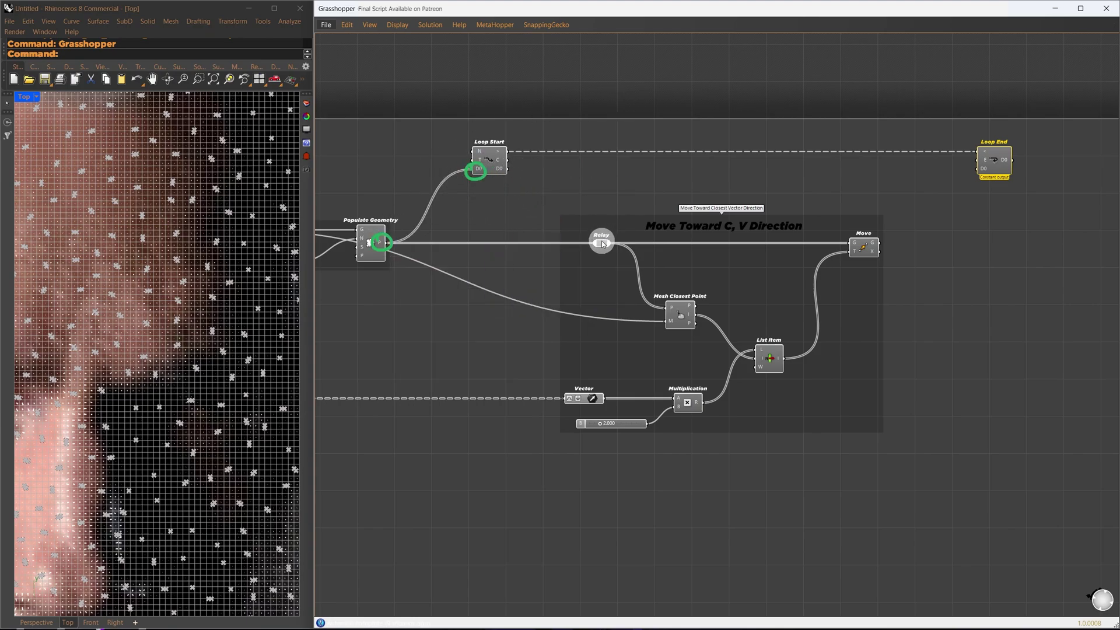
{"action": "left_click_drag", "start_coordinate": [603, 244], "coordinate": [593, 243]}
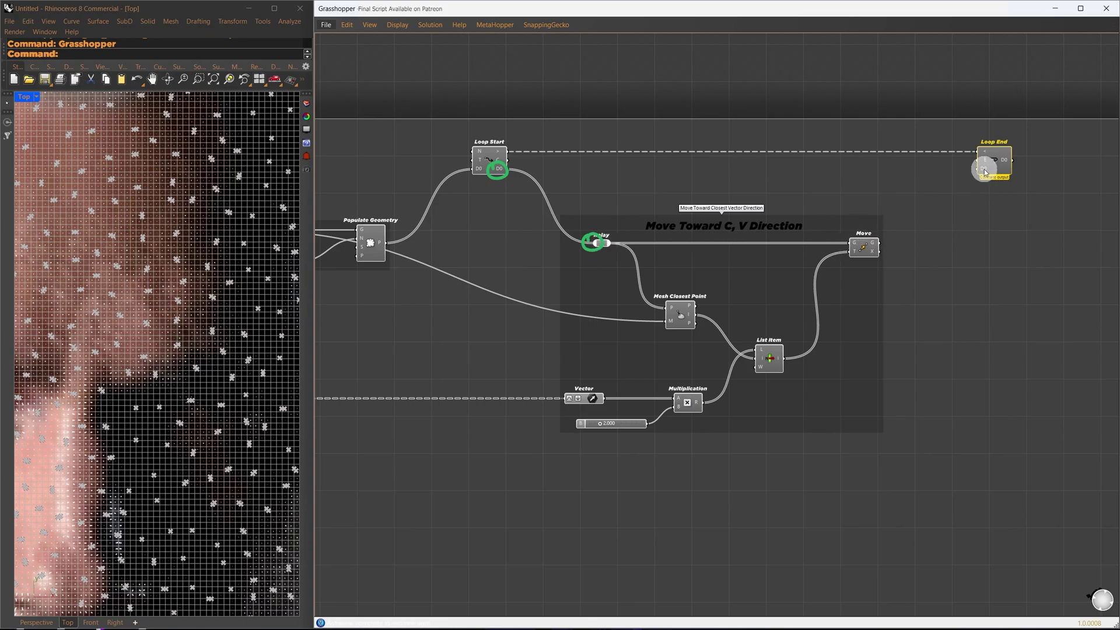
{"action": "left_click_drag", "start_coordinate": [879, 243], "coordinate": [977, 168]}
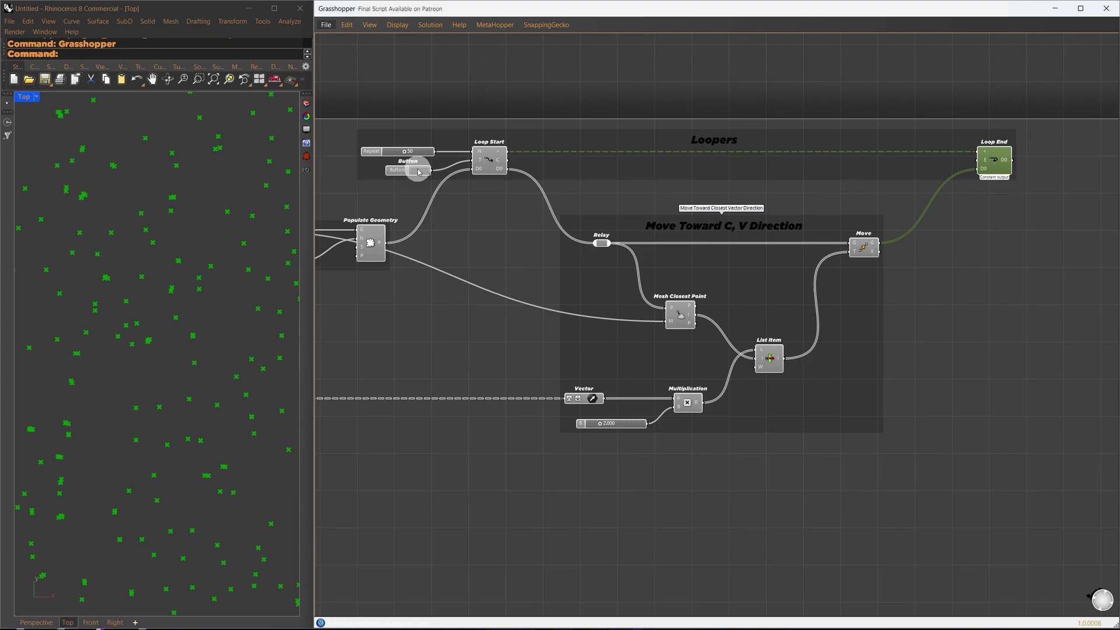
{"action": "left_click", "coordinate": [417, 171]}
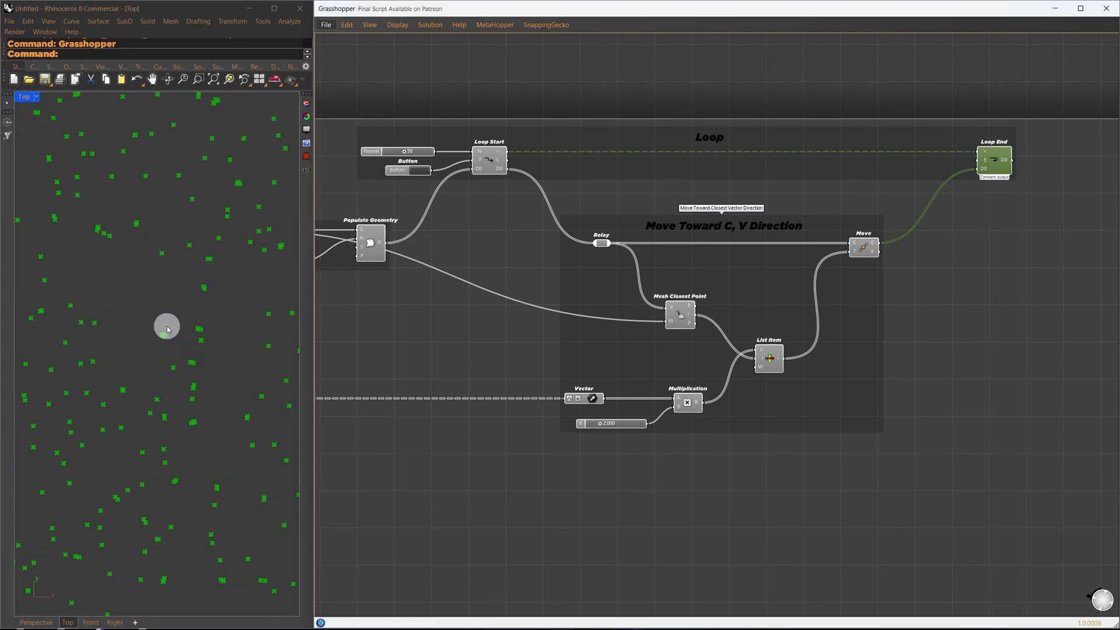
{"action": "left_click", "coordinate": [410, 168]}
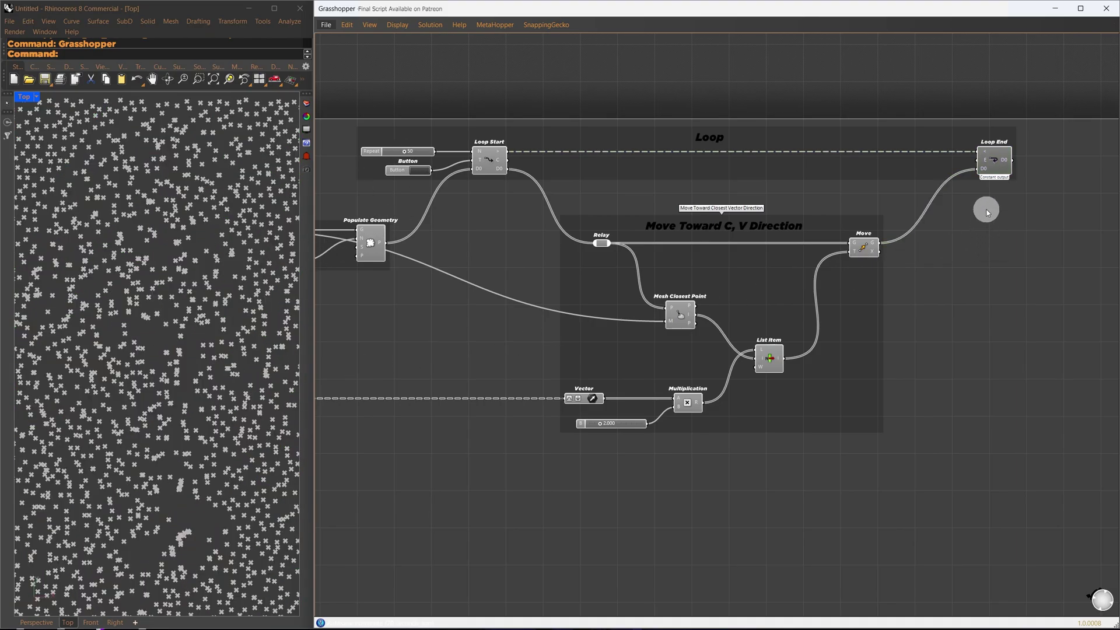
Enable Record data on Loop End, rerun the loop and inspect the point trails up close
{"action": "right_click", "coordinate": [996, 159]}
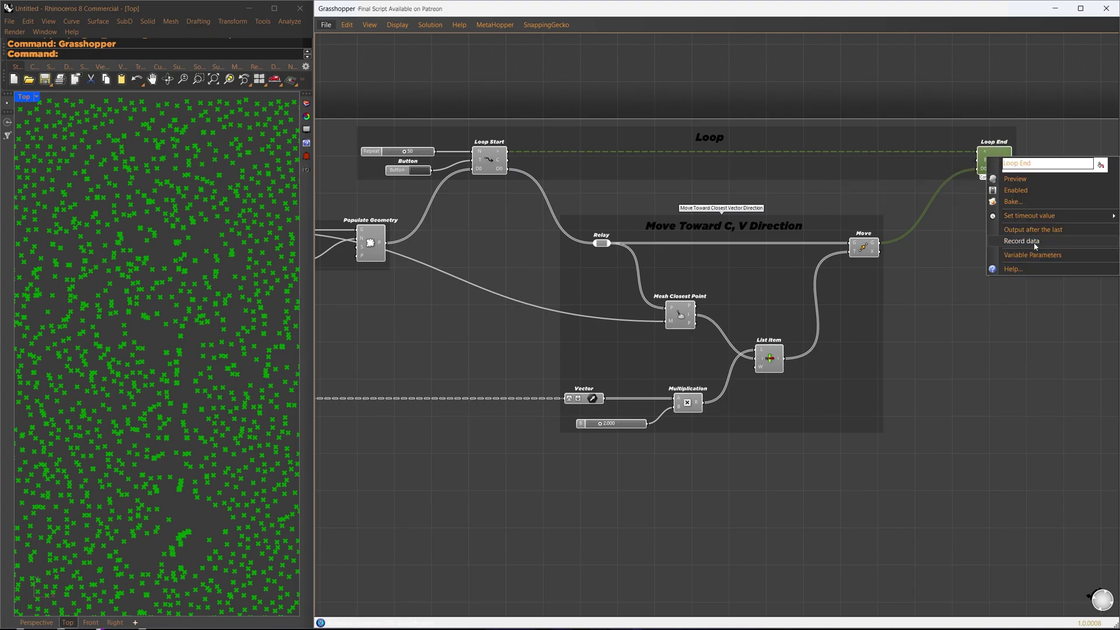
{"action": "left_click", "coordinate": [1007, 242]}
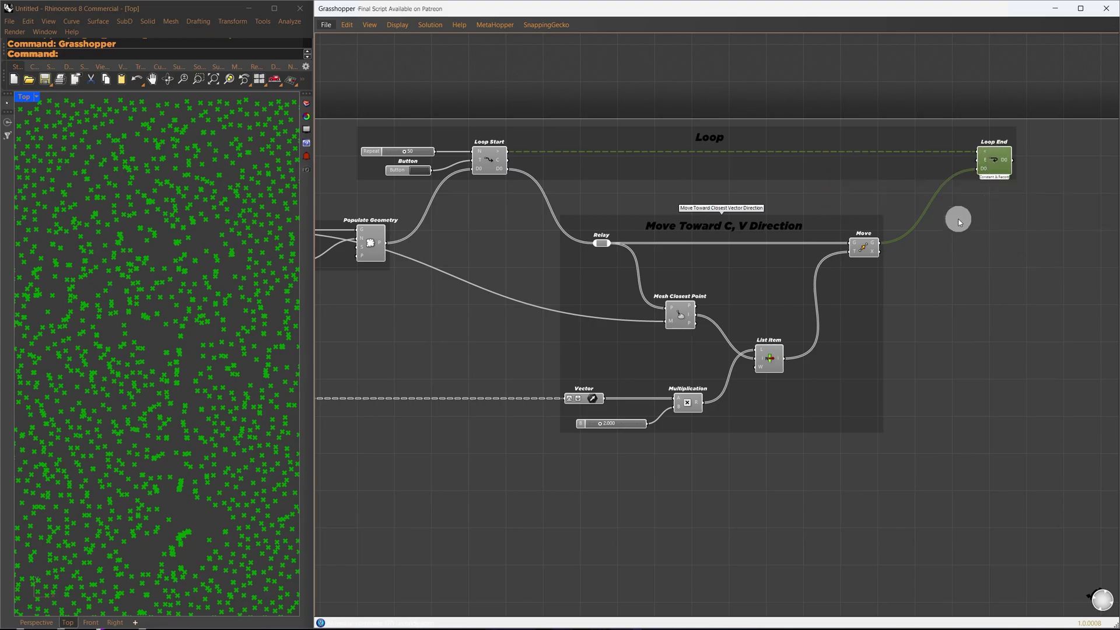
{"action": "left_click", "coordinate": [424, 172]}
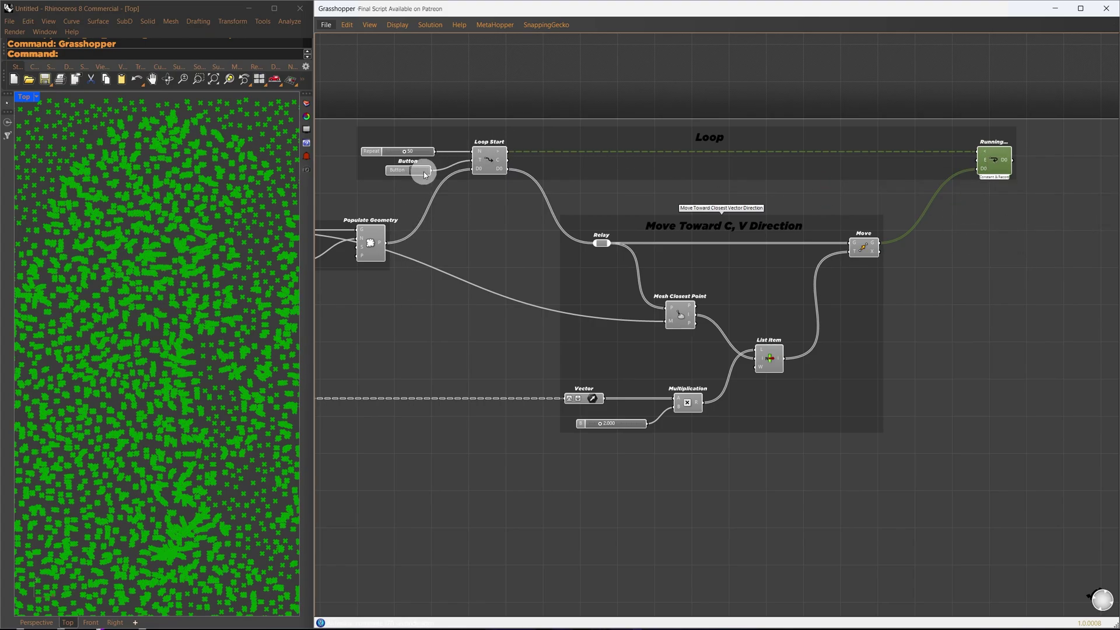
{"action": "scroll", "coordinate": [155, 320], "scroll_direction": "up", "scroll_amount": 8}
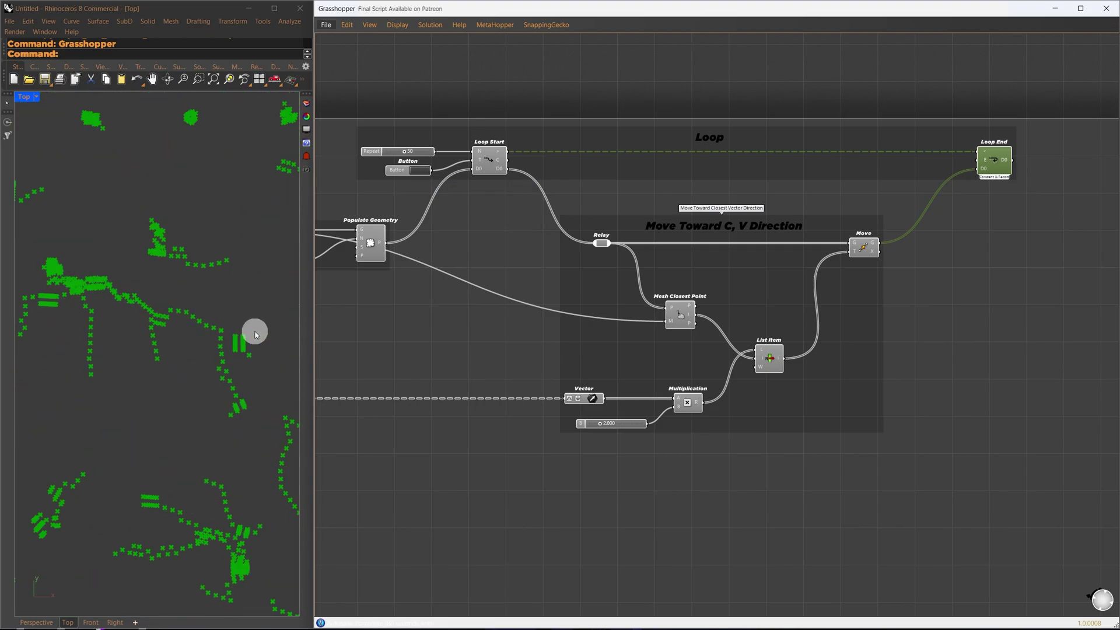
{"action": "scroll", "coordinate": [255, 334], "scroll_direction": "up", "scroll_amount": 2}
{"action": "left_click", "coordinate": [418, 172]}
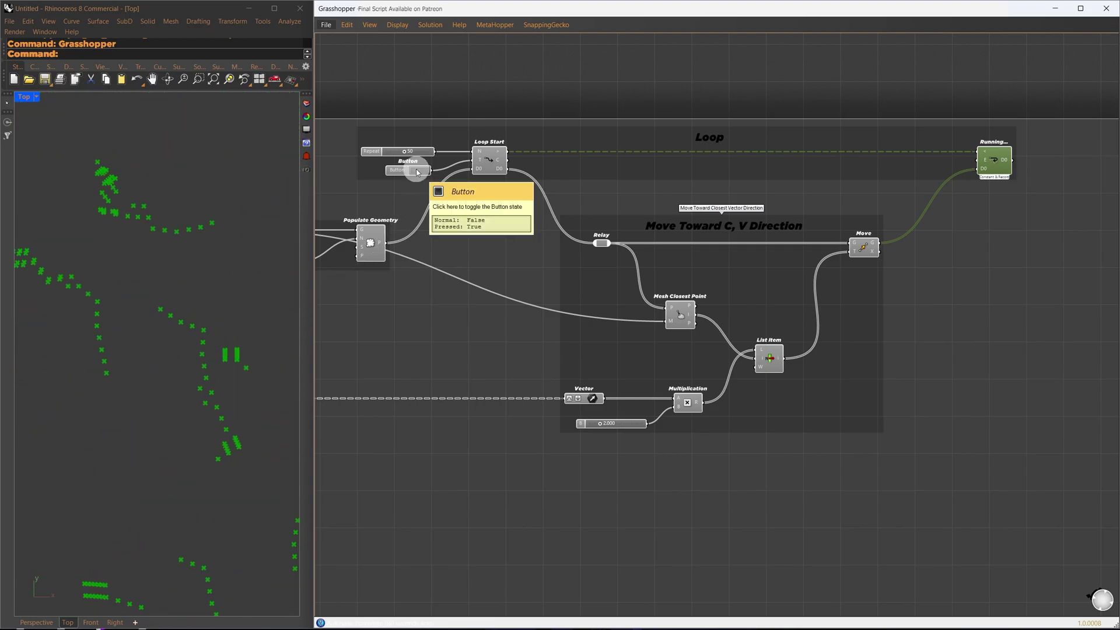
{"action": "left_click", "coordinate": [140, 345]}
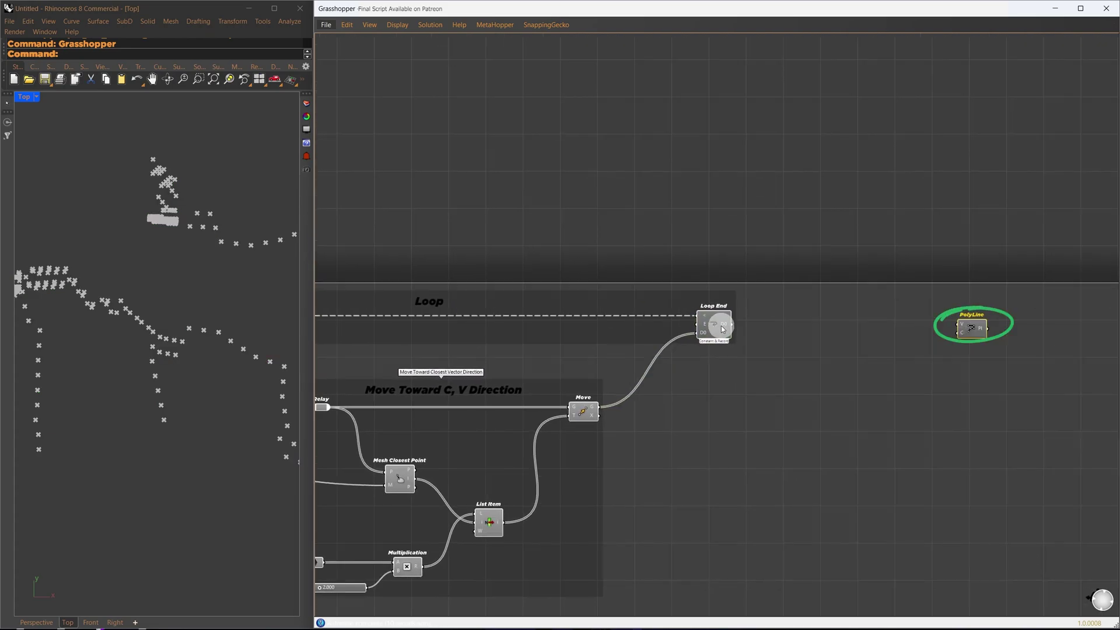
Connect Loop End's D0 output to PolyLine's vertices input and inspect the resulting curves
{"action": "left_click_drag", "start_coordinate": [730, 324], "coordinate": [960, 324]}
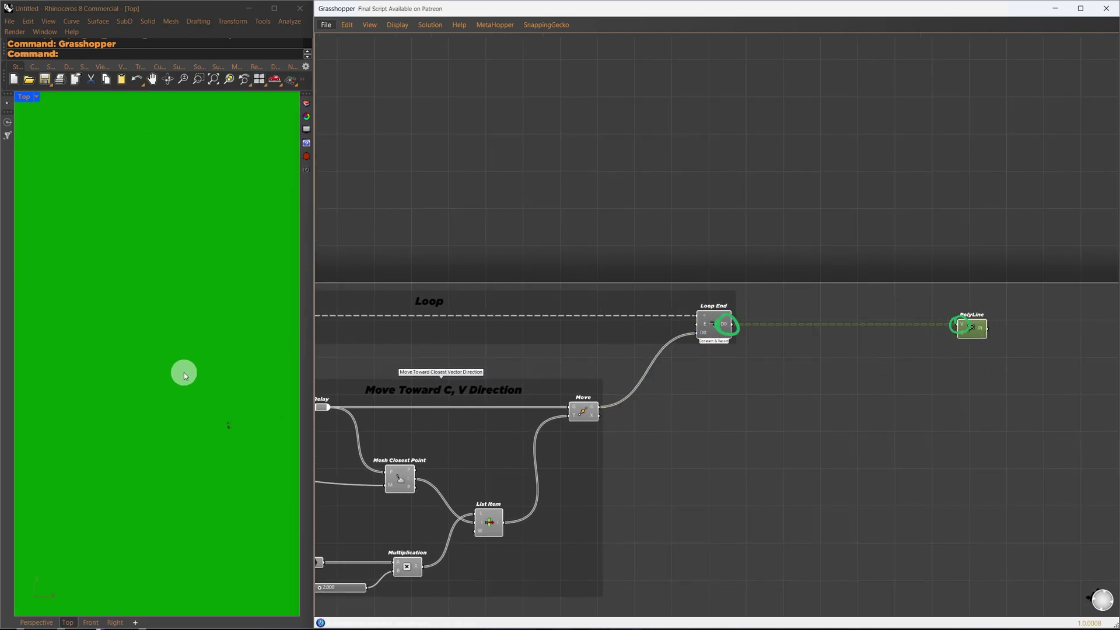
{"action": "scroll", "coordinate": [184, 373], "scroll_direction": "down", "scroll_amount": 12}
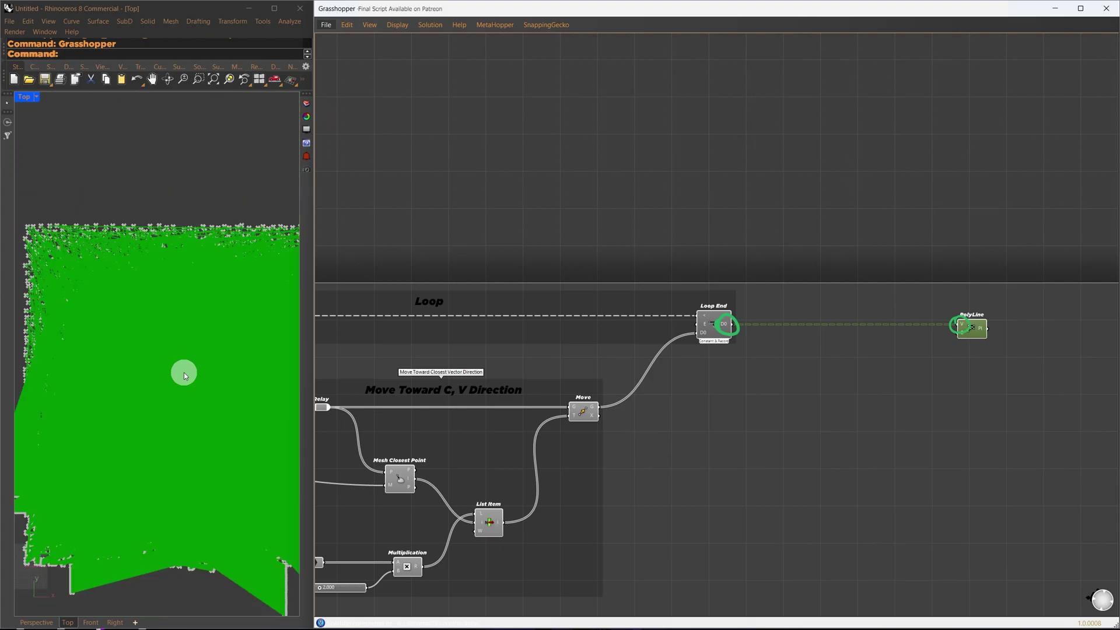
{"action": "scroll", "coordinate": [191, 384], "scroll_direction": "up", "scroll_amount": 8}
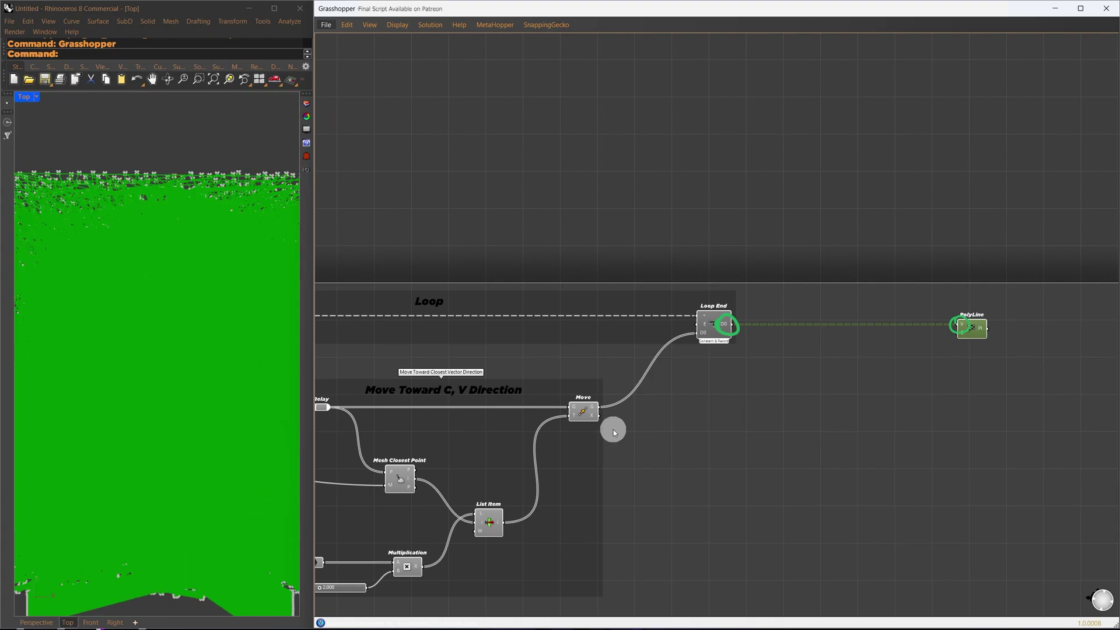
Insert Flip Matrix between Loop End and PolyLine and examine the line following each point's path
{"action": "left_click", "coordinate": [687, 430]}
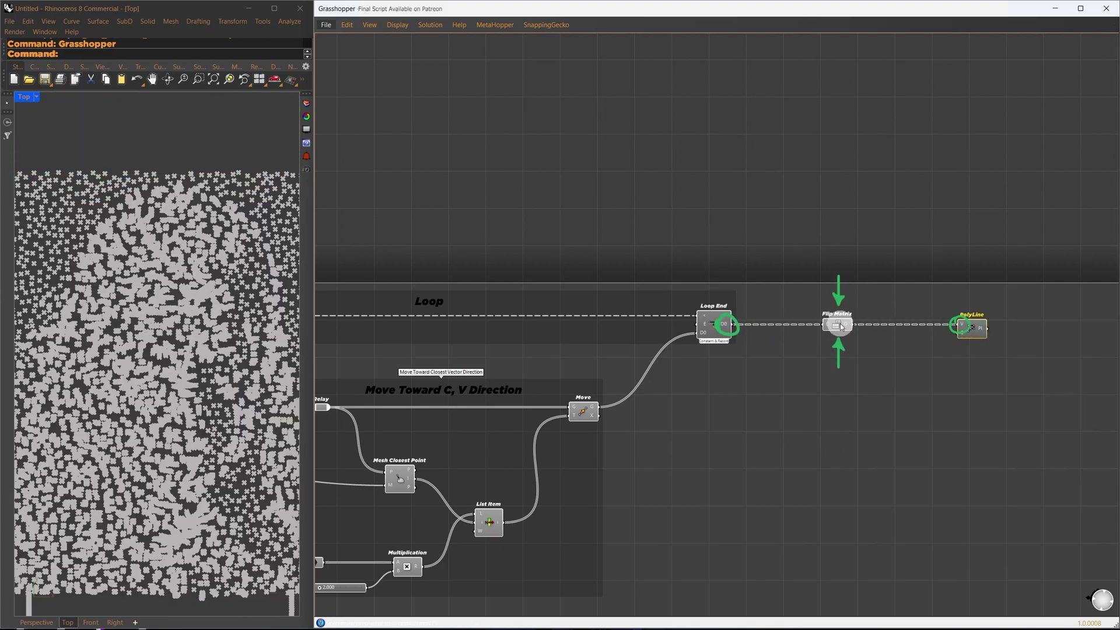
{"action": "scroll", "coordinate": [166, 373], "scroll_direction": "up", "scroll_amount": 12}
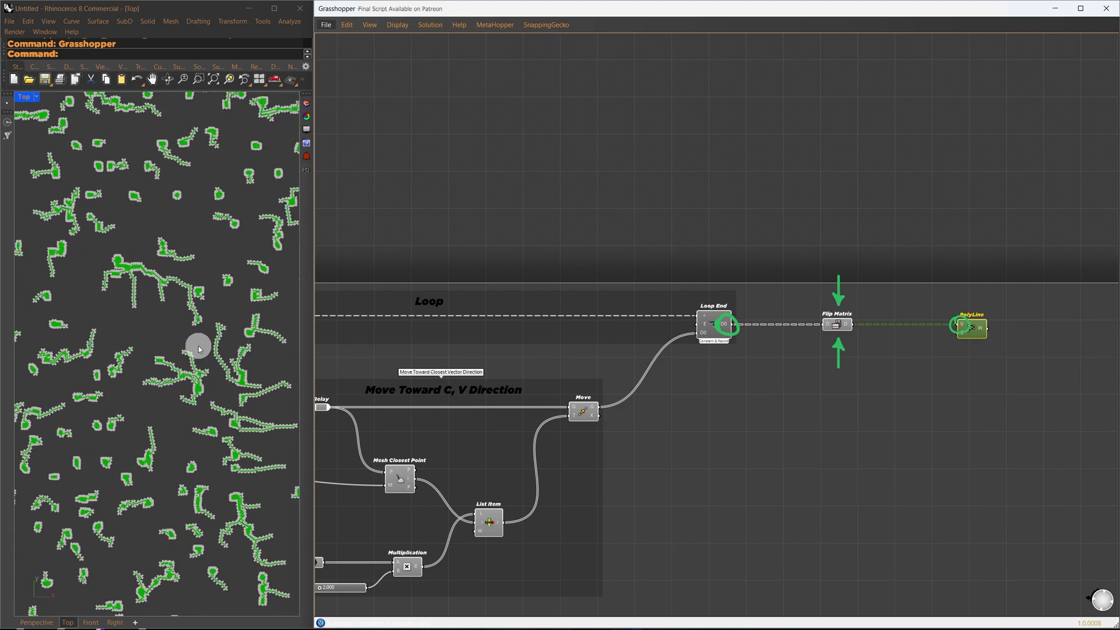
{"action": "scroll", "coordinate": [252, 341], "scroll_direction": "up", "scroll_amount": 3}
{"action": "scroll", "coordinate": [178, 387], "scroll_direction": "up", "scroll_amount": 2}
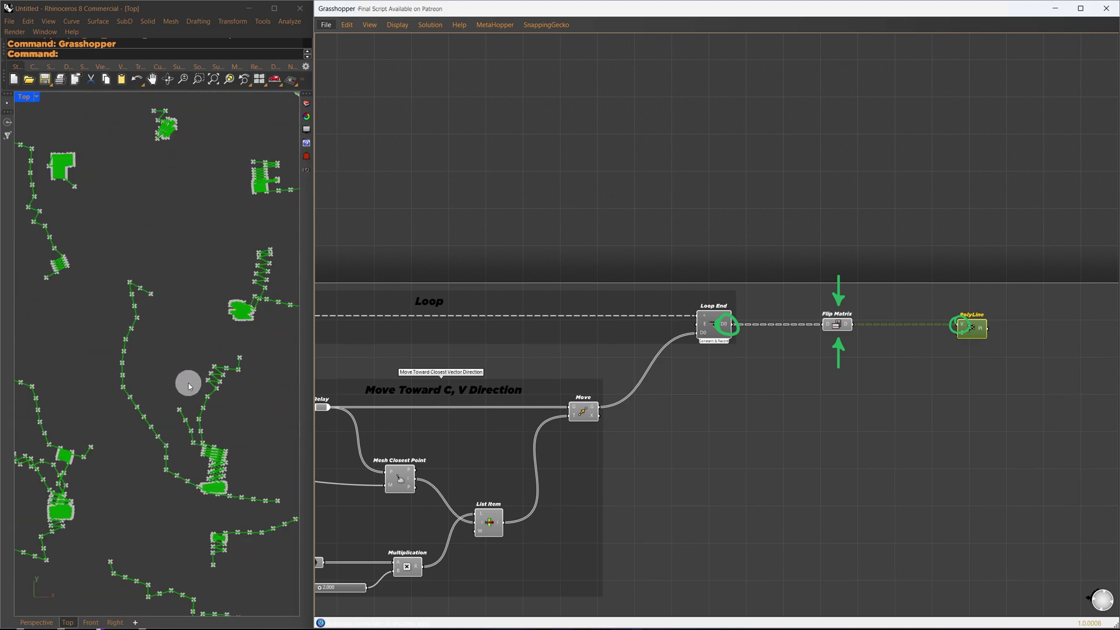
{"action": "scroll", "coordinate": [285, 525], "scroll_direction": "up", "scroll_amount": 2}
{"action": "scroll", "coordinate": [133, 472], "scroll_direction": "up", "scroll_amount": 2}
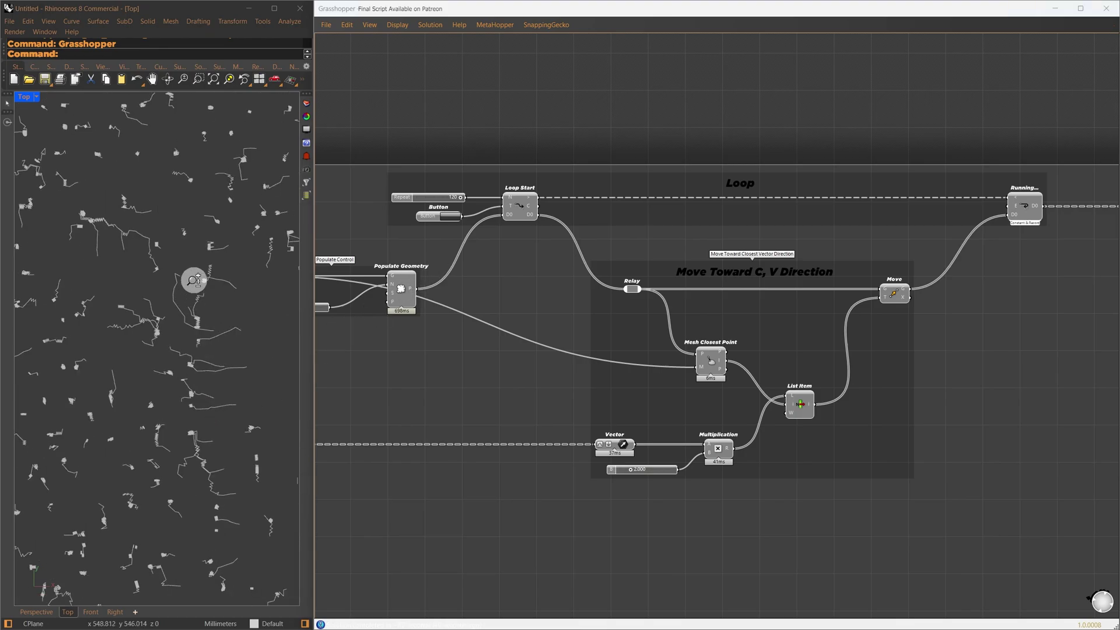
Insert a relay on the wire after Import Image and open up canvas space before the downstream components
{"action": "scroll", "coordinate": [537, 287], "scroll_direction": "down", "scroll_amount": 3}
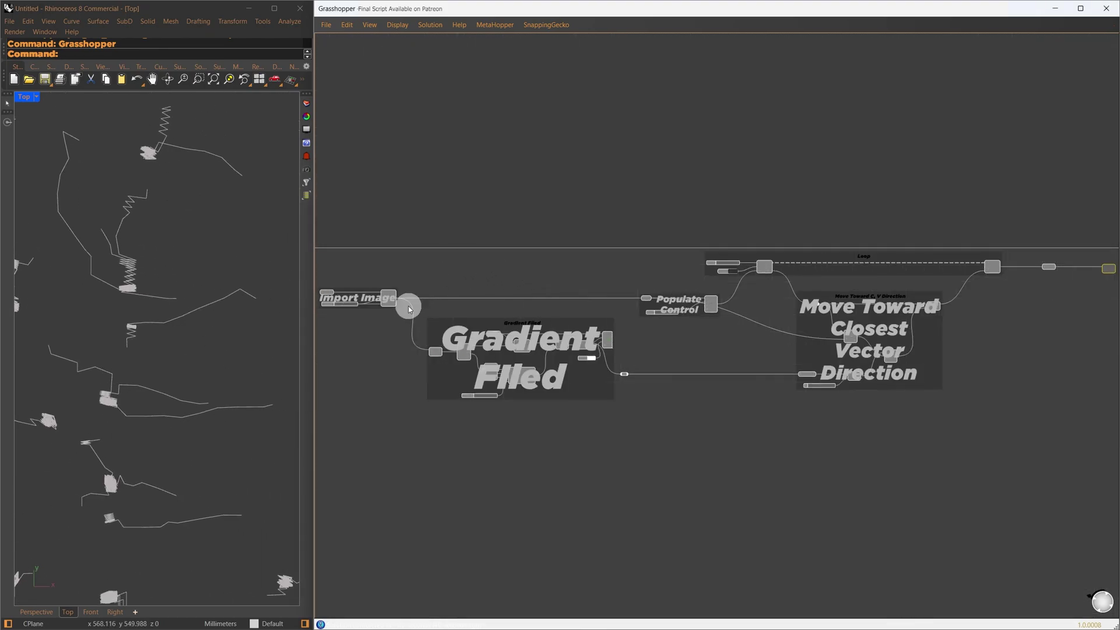
{"action": "left_click", "coordinate": [390, 298]}
{"action": "key", "text": "f"}
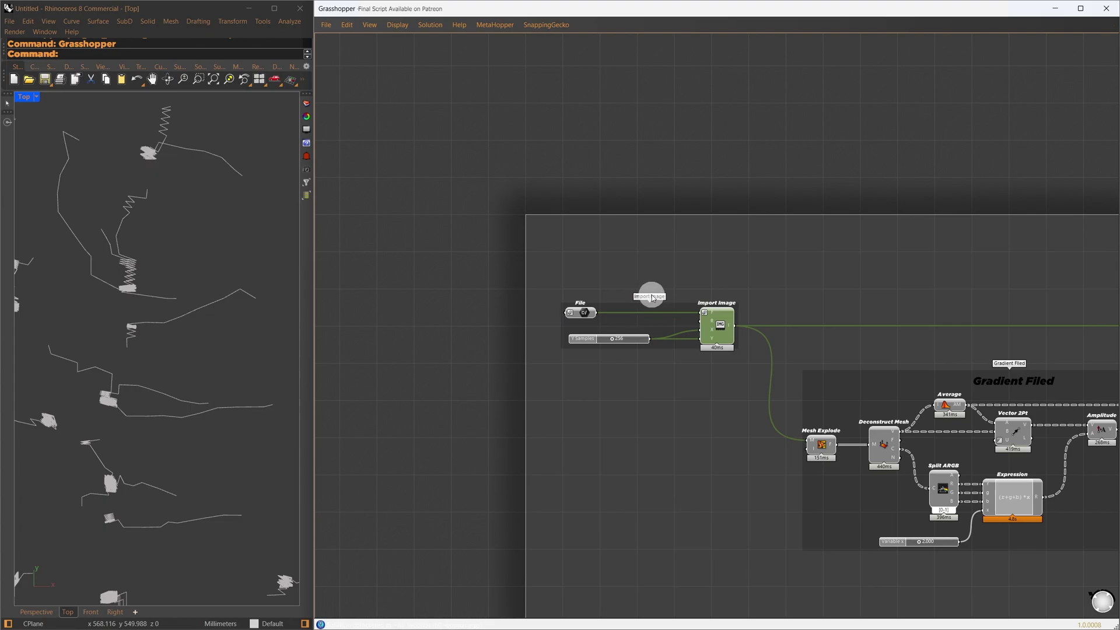
{"action": "left_click", "coordinate": [652, 297]}
{"action": "double_click", "coordinate": [737, 326]}
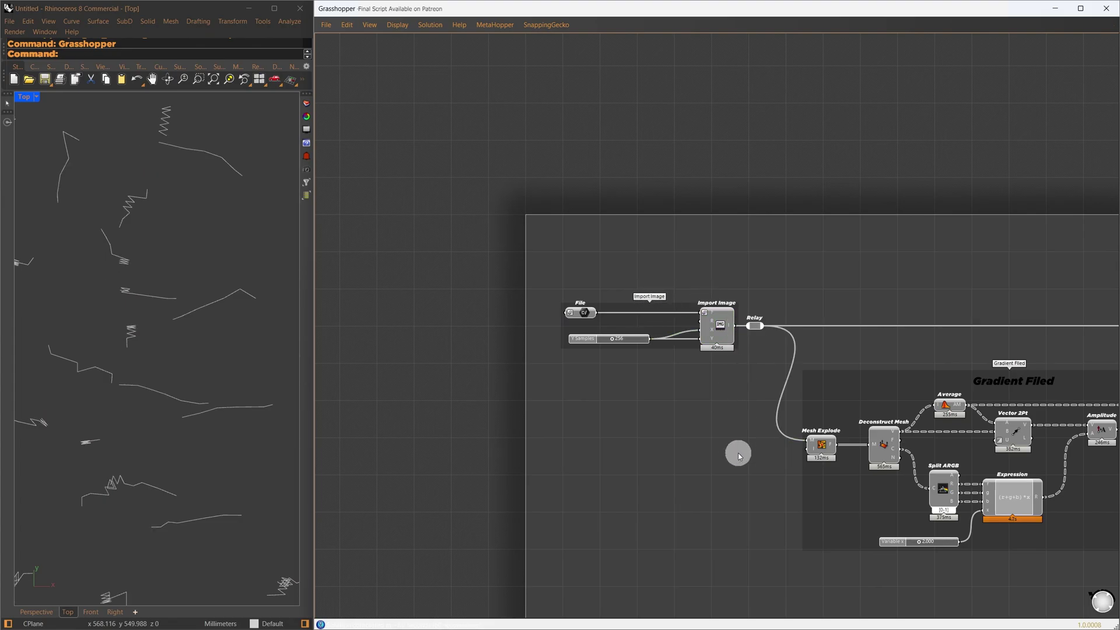
{"action": "left_click_drag", "start_coordinate": [748, 388], "coordinate": [943, 408], "text": "alt"}
Connect Import Image's output to a Mesh parameter feeding Blur Mesh, adjust the blur iterations and check the blurred portrait
{"action": "left_click_drag", "start_coordinate": [736, 325], "coordinate": [797, 415]}
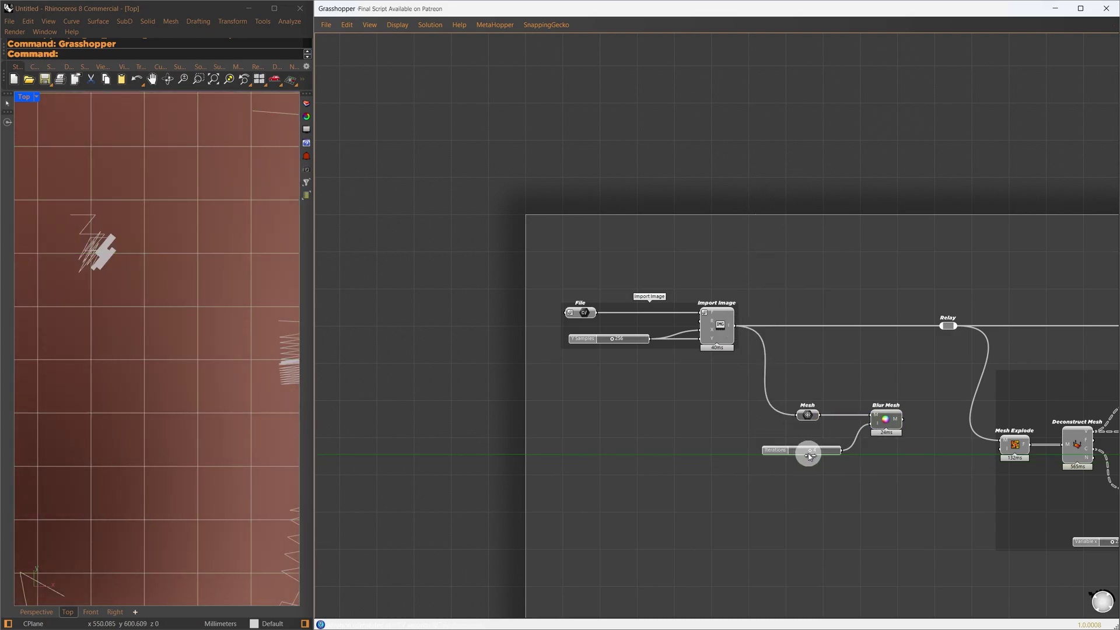
{"action": "scroll", "coordinate": [151, 372], "scroll_direction": "down", "scroll_amount": 10}
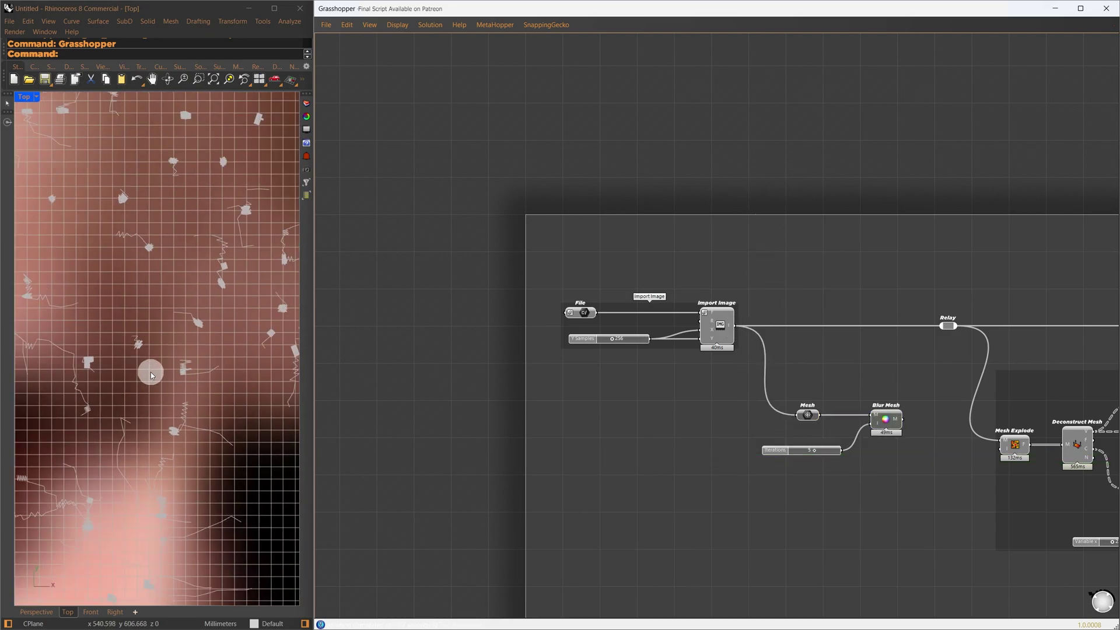
Move the Mesh and Blur Mesh components in line after Import Image and connect Blur Mesh's output to the relay
{"action": "scroll", "coordinate": [187, 350], "scroll_direction": "down", "scroll_amount": 5}
{"action": "scroll", "coordinate": [195, 389], "scroll_direction": "up", "scroll_amount": 5}
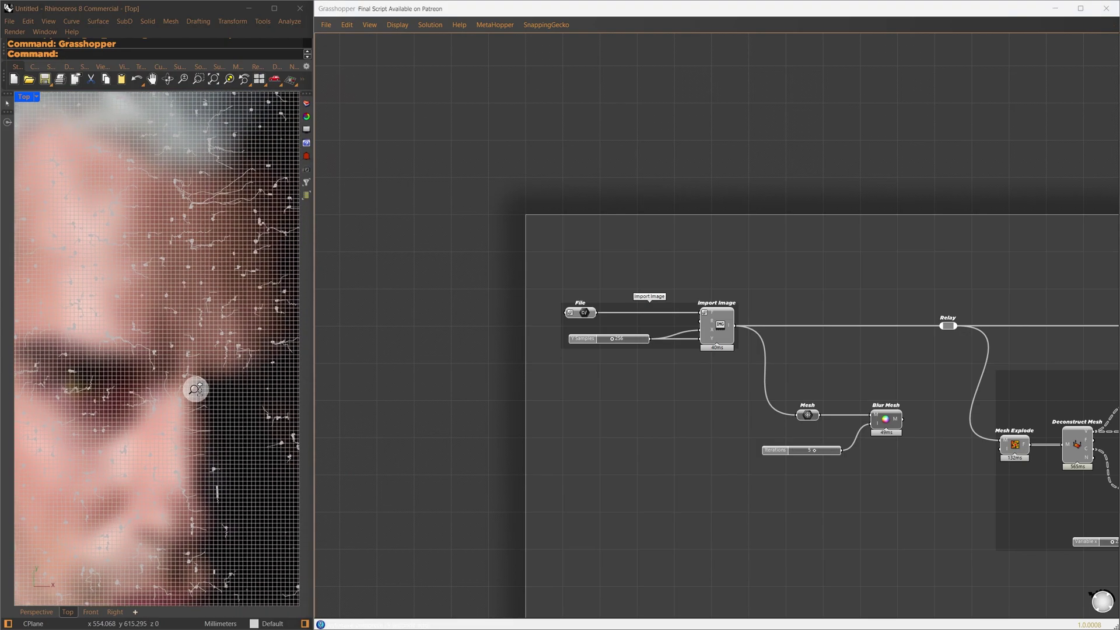
{"action": "left_click_drag", "start_coordinate": [903, 499], "coordinate": [794, 328]}
{"action": "left_click", "coordinate": [901, 354]}
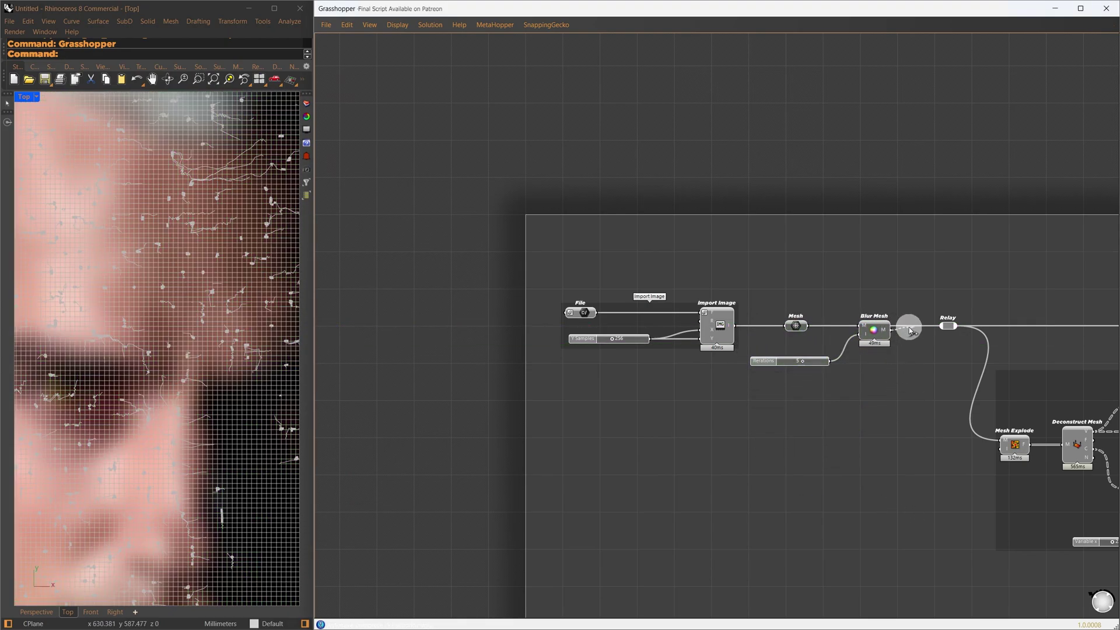
{"action": "left_click", "coordinate": [907, 433]}
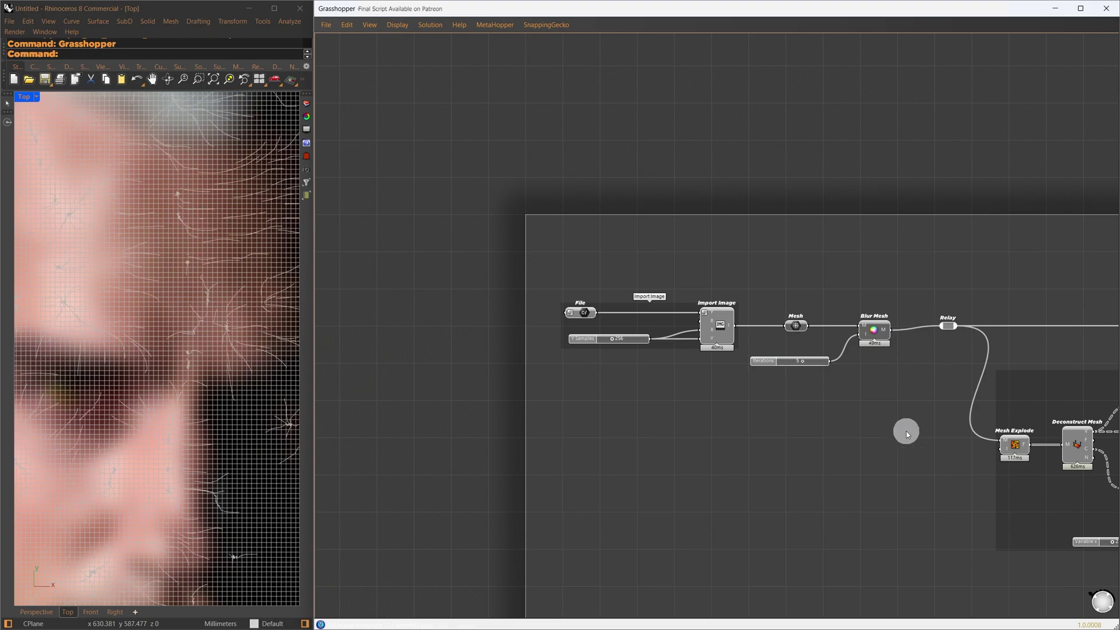
Hide the preview of the Mesh, iterations slider and Blur Mesh components and examine the resulting curves
{"action": "left_click_drag", "start_coordinate": [920, 470], "coordinate": [765, 252]}
{"action": "middle_click", "coordinate": [910, 198]}
{"action": "left_click", "coordinate": [940, 161]}
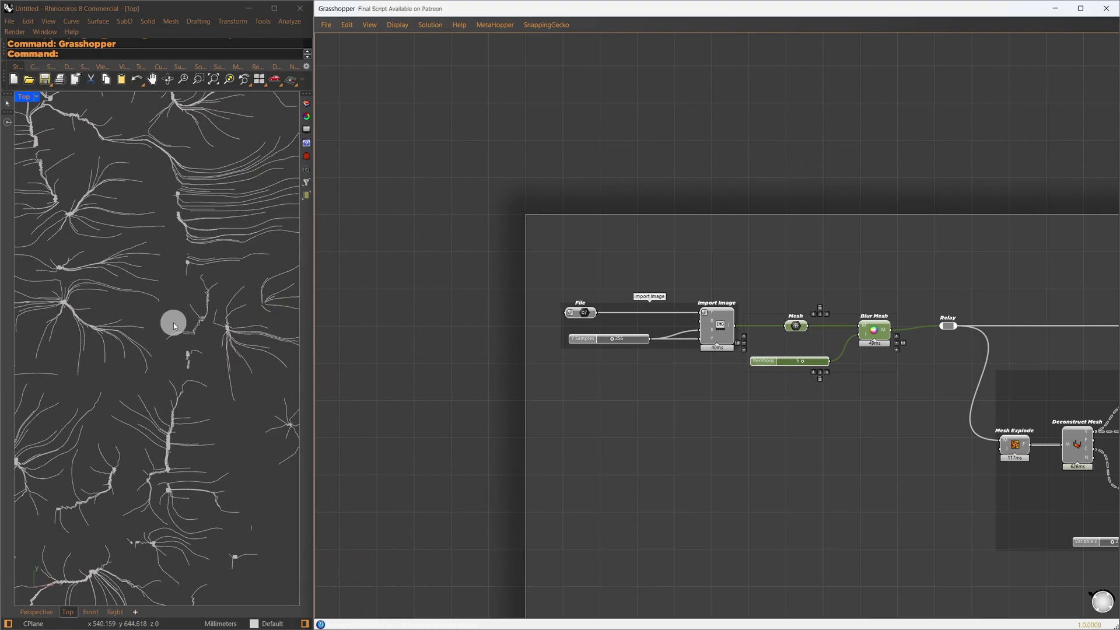
{"action": "scroll", "coordinate": [173, 327], "scroll_direction": "down", "scroll_amount": 5}
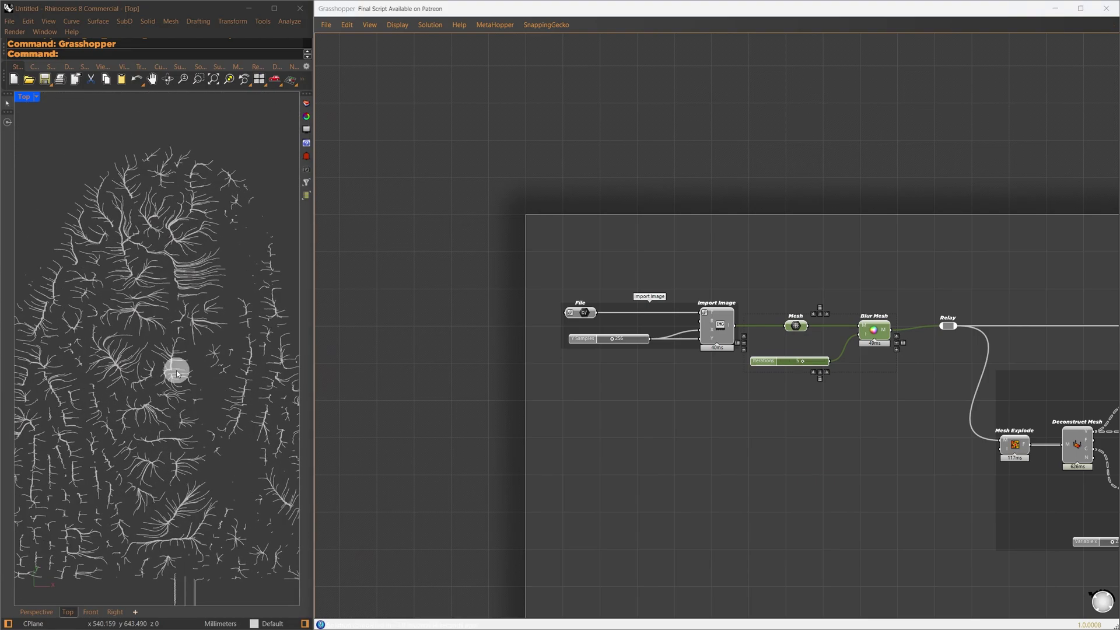
{"action": "left_click", "coordinate": [838, 461]}
Go to the loop section of the definition and rerun the Anemone loop
{"action": "scroll", "coordinate": [793, 455], "scroll_direction": "down", "scroll_amount": 5}
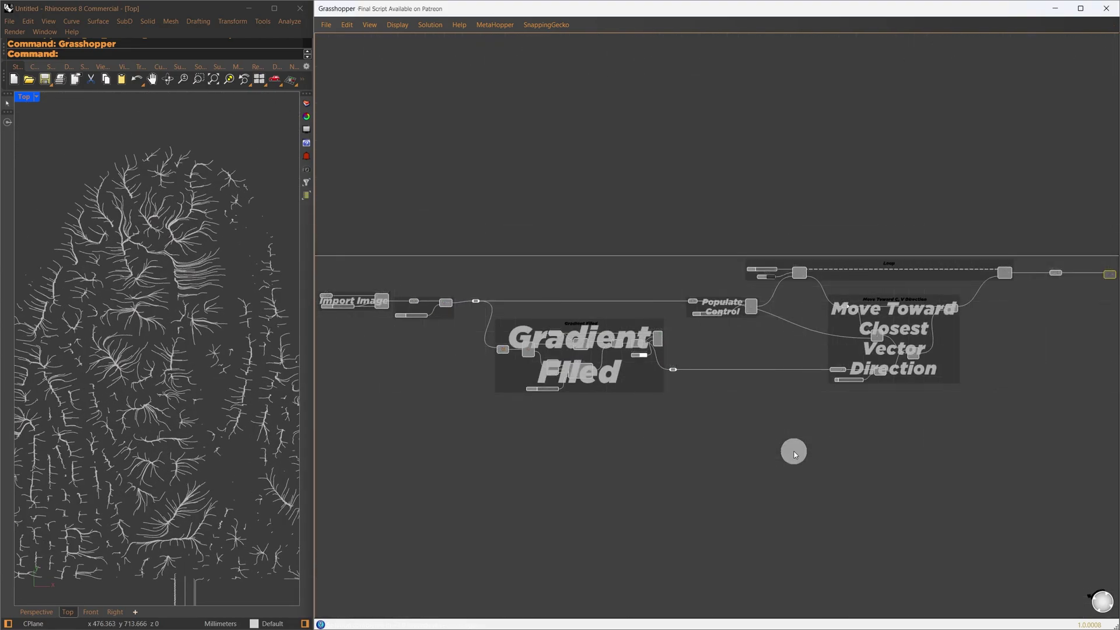
{"action": "scroll", "coordinate": [966, 404], "scroll_direction": "up", "scroll_amount": 5}
{"action": "left_click", "coordinate": [966, 401]}
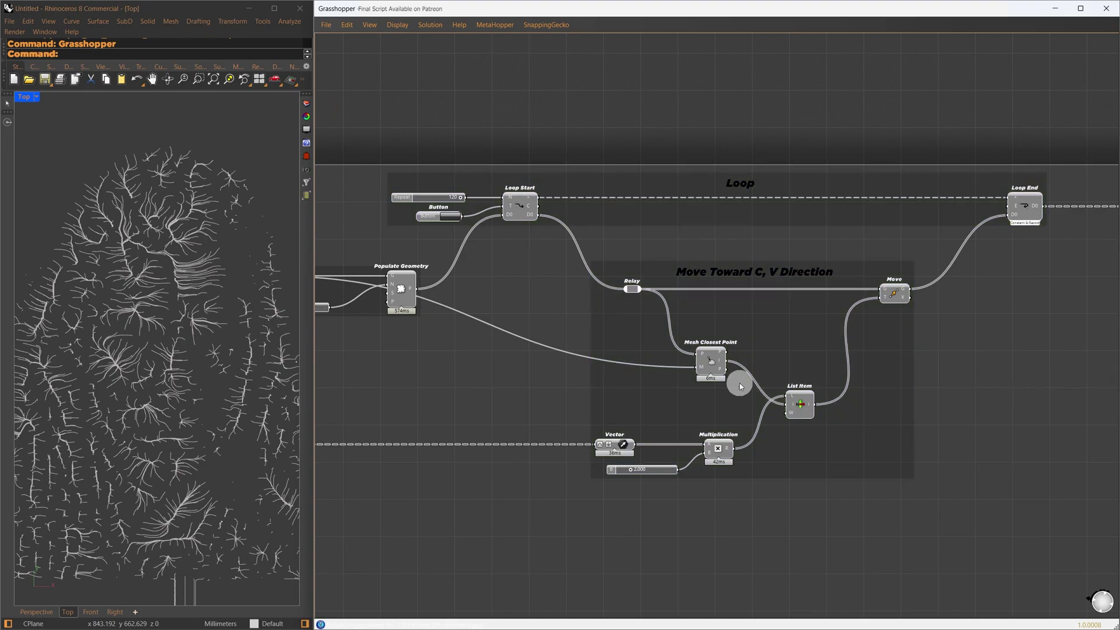
{"action": "left_click", "coordinate": [451, 217]}
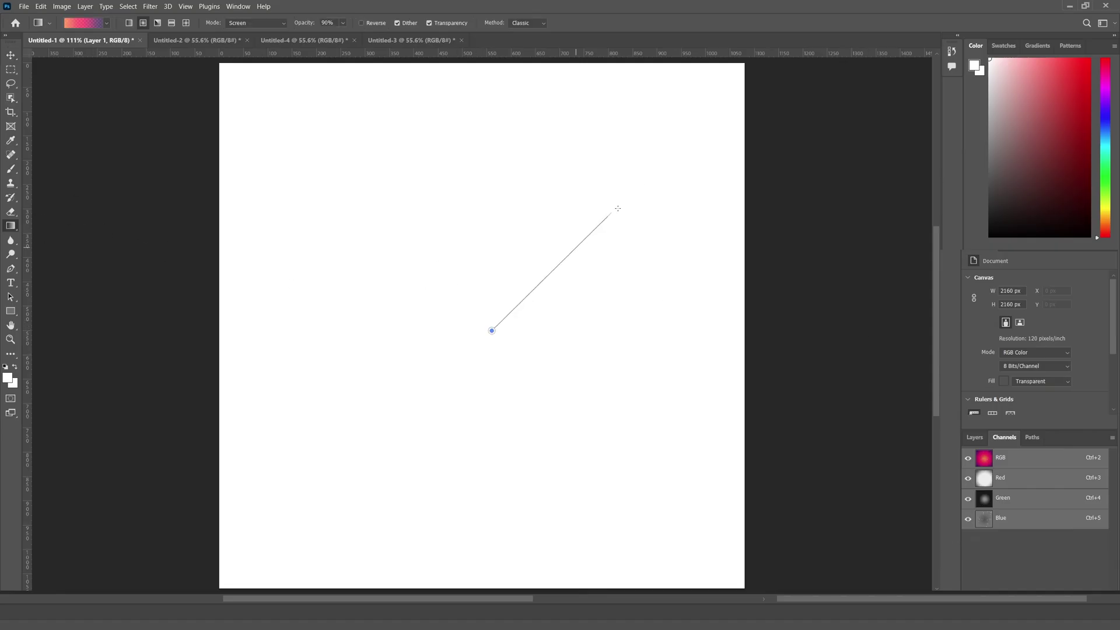
In Photoshop, fill the canvas with a radial gradient from its centre and paint a white arrow pointing toward the centre
{"action": "left_click_drag", "start_coordinate": [628, 202], "coordinate": [761, 67]}
{"action": "key", "text": "y"}
{"action": "mouse_move", "coordinate": [239, 332]}
{"action": "left_mouse_down"}
{"action": "mouse_move", "coordinate": [372, 357]}
{"action": "mouse_move", "coordinate": [405, 348]}
{"action": "left_mouse_up"}
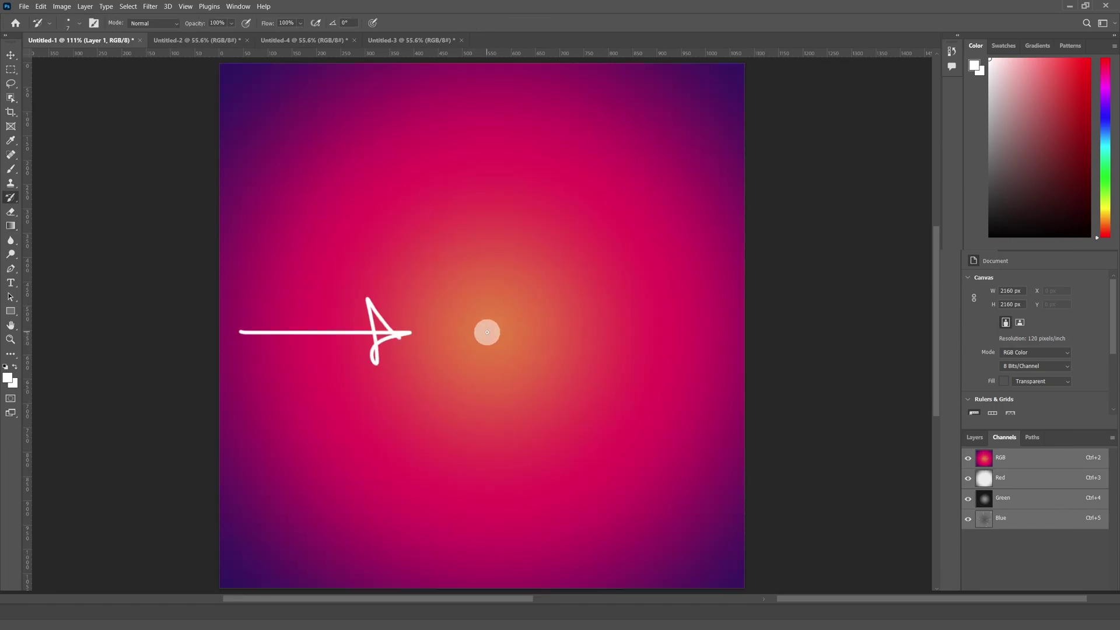
Look through the other gradient documents and compare the directions of their vector arrows
{"action": "key", "text": "ctrl+Tab"}
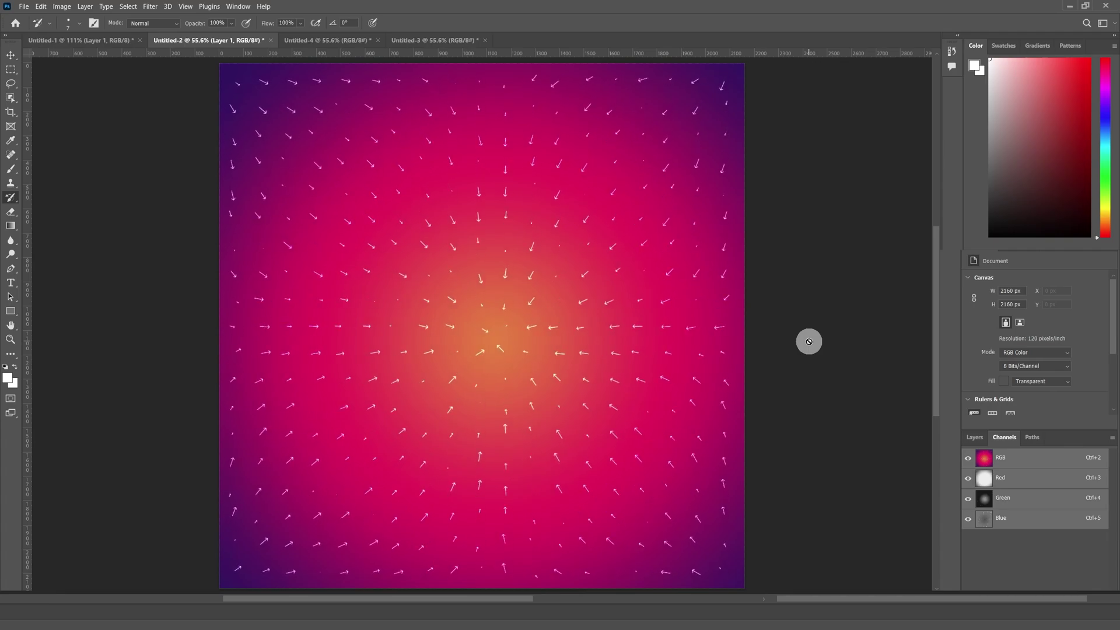
{"action": "key", "text": "ctrl+Tab"}
{"action": "key", "text": "v"}
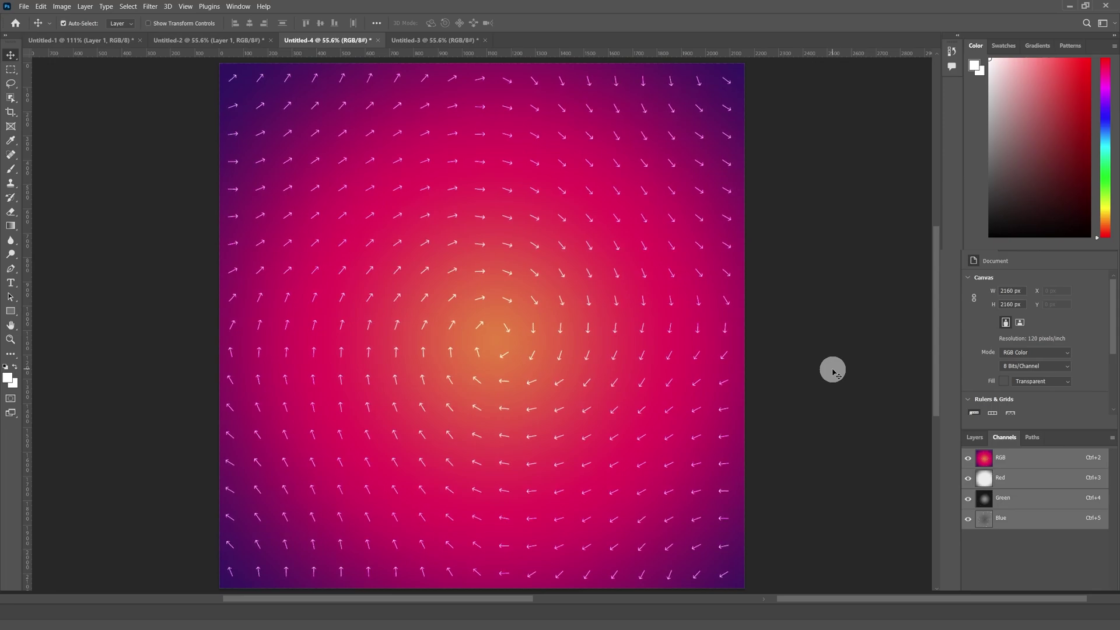
{"action": "key", "text": "ctrl+Tab"}
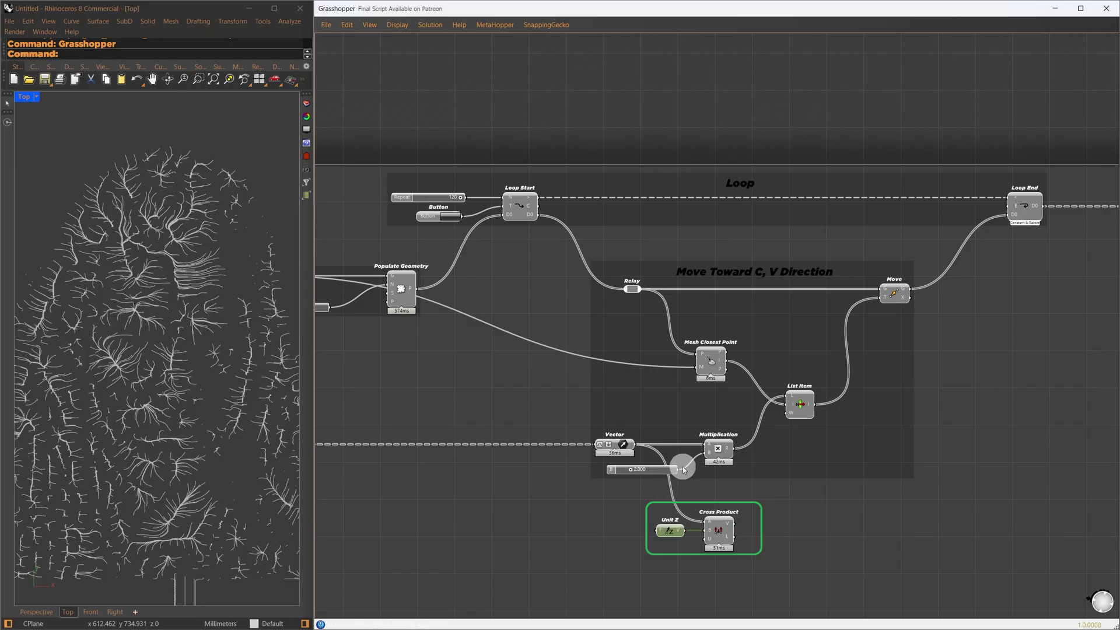
In Grasshopper, connect the 2.000 factor slider to Unit Z's factor input and delete the Multiplication component
{"action": "left_click_drag", "start_coordinate": [681, 469], "coordinate": [657, 531]}
{"action": "left_click", "coordinate": [716, 453]}
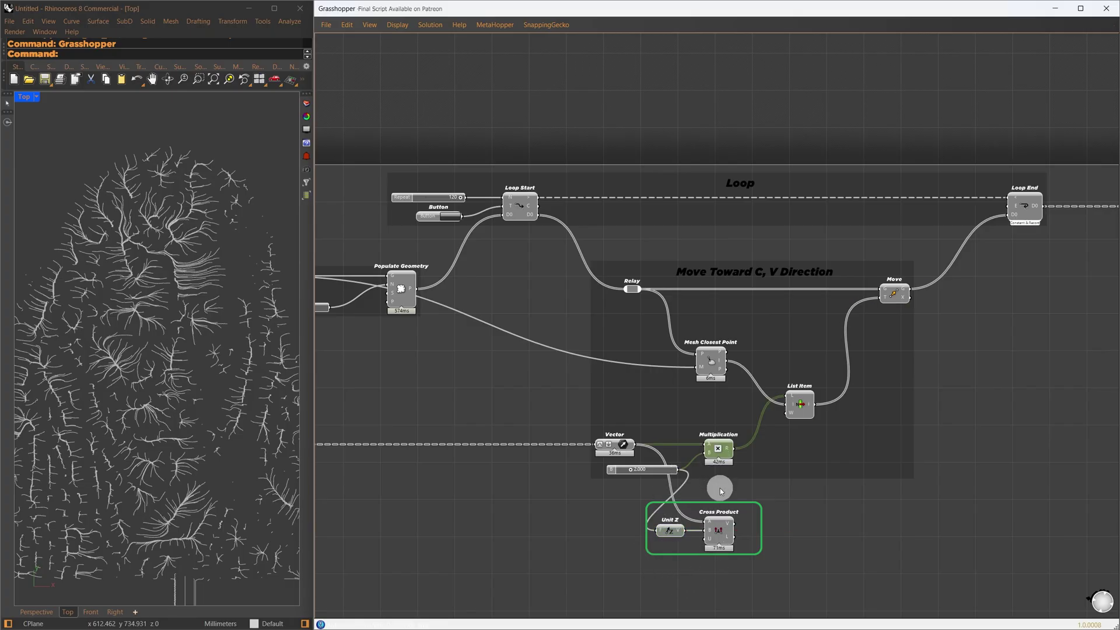
{"action": "key", "text": "Delete"}
Move Unit Z and Cross Product into the freed space, connect Cross Product's output to List Item and rerun the loop
{"action": "left_click_drag", "start_coordinate": [782, 581], "coordinate": [641, 471]}
{"action": "left_click_drag", "start_coordinate": [721, 529], "coordinate": [702, 468]}
{"action": "left_click_drag", "start_coordinate": [736, 454], "coordinate": [744, 454]}
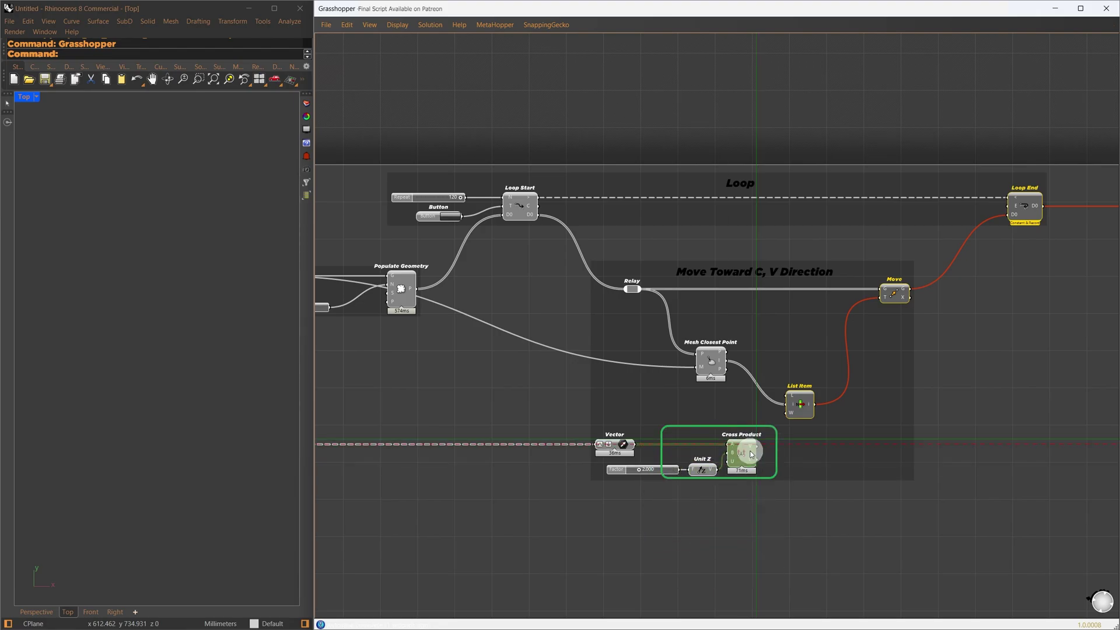
{"action": "left_click", "coordinate": [450, 217]}
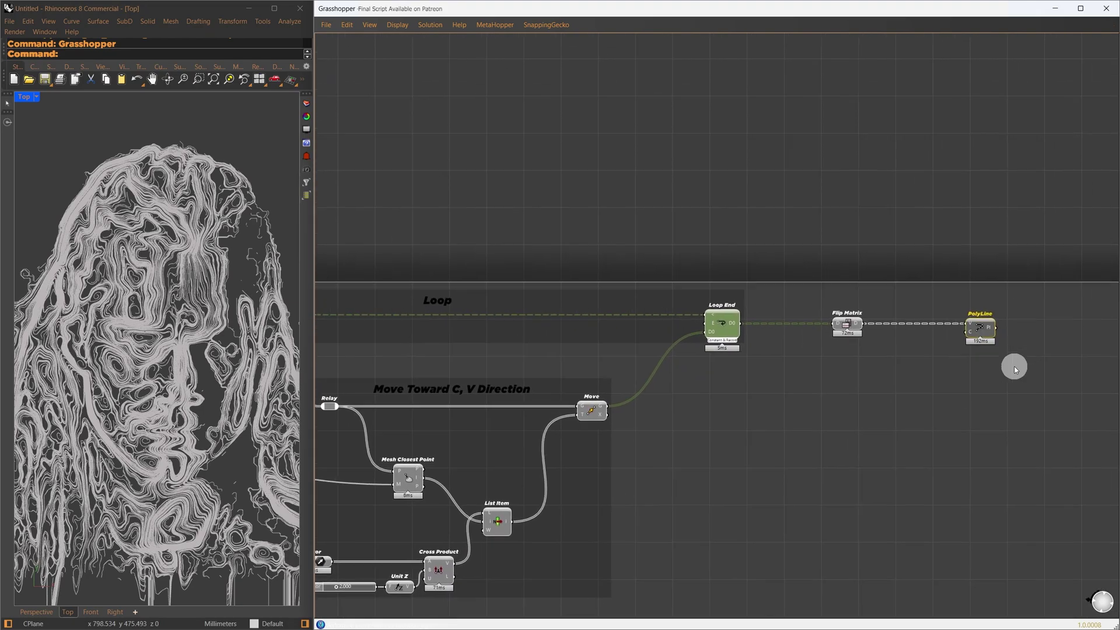
Feed Import Image's mesh to MeshCorners and connect its corners to a closed PolyLine that outlines the image region
{"action": "scroll", "coordinate": [209, 378], "scroll_direction": "down", "scroll_amount": 4}
{"action": "scroll", "coordinate": [213, 378], "scroll_direction": "down", "scroll_amount": 2}
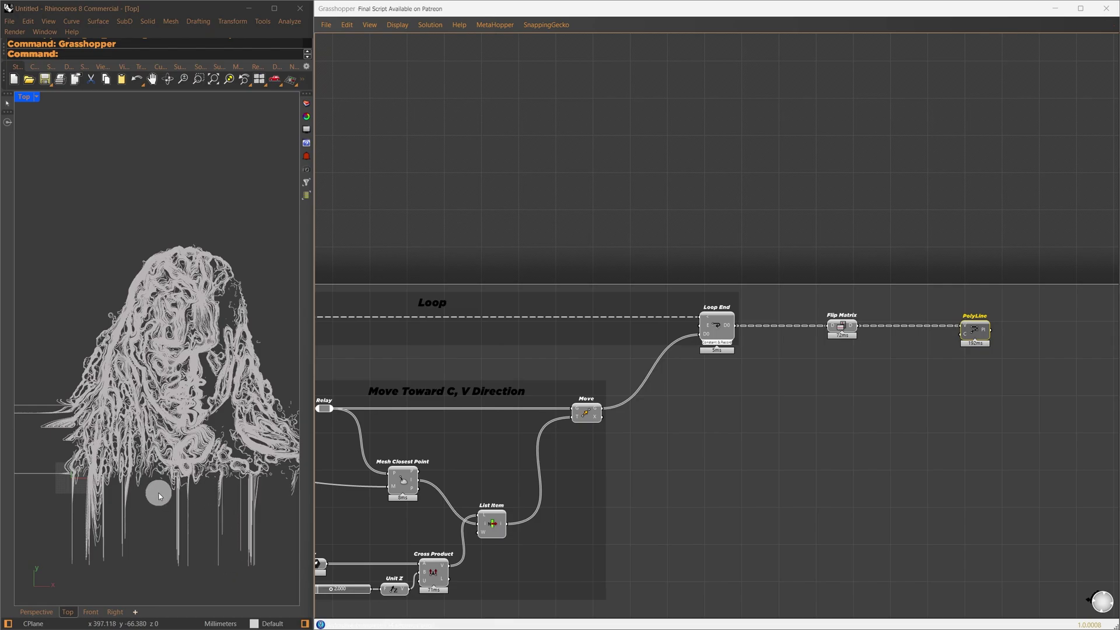
{"action": "scroll", "coordinate": [856, 481], "scroll_direction": "down", "scroll_amount": 4}
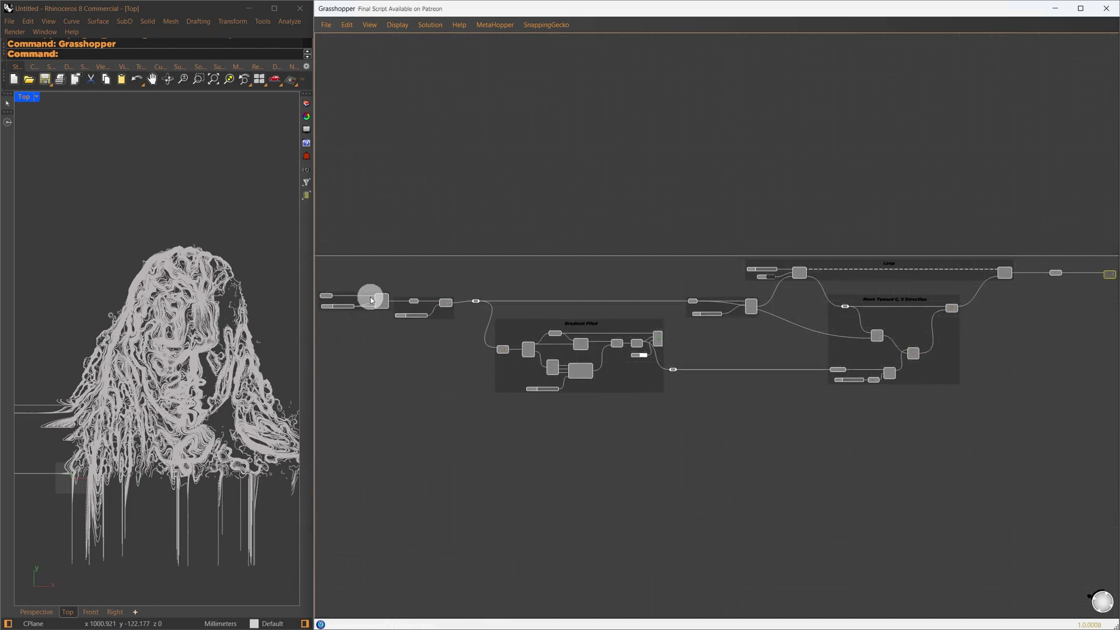
{"action": "scroll", "coordinate": [394, 377], "scroll_direction": "up", "scroll_amount": 4}
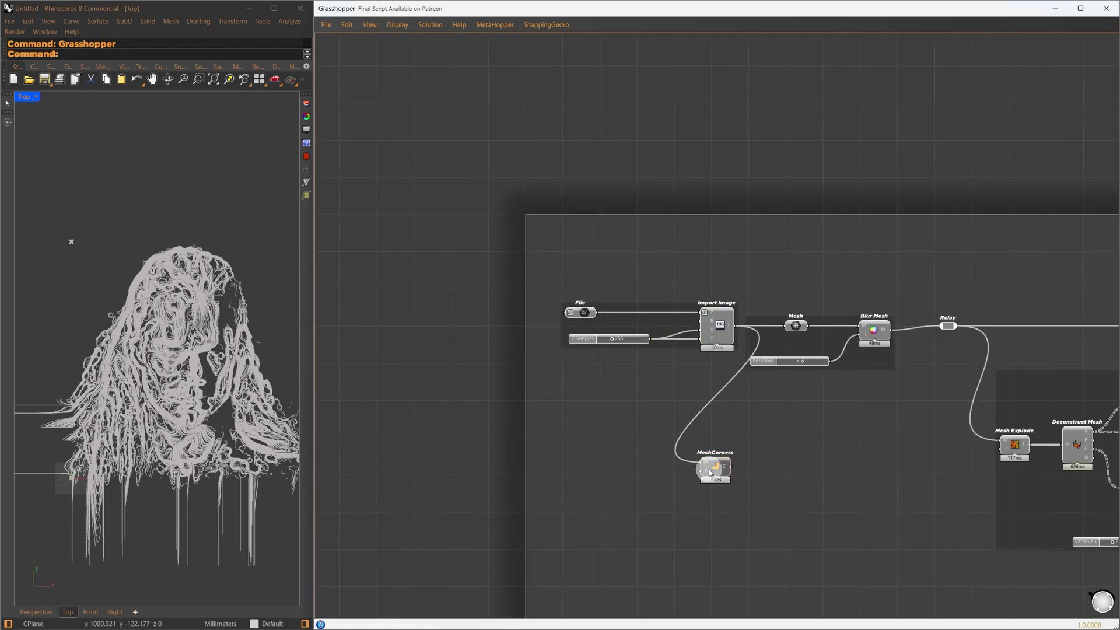
{"action": "left_click_drag", "start_coordinate": [709, 471], "coordinate": [667, 489]}
{"action": "mouse_move", "coordinate": [687, 485]}
{"action": "left_mouse_down"}
{"action": "mouse_move", "coordinate": [772, 455]}
{"action": "mouse_move", "coordinate": [782, 465]}
{"action": "mouse_move", "coordinate": [743, 492]}
{"action": "left_mouse_up"}
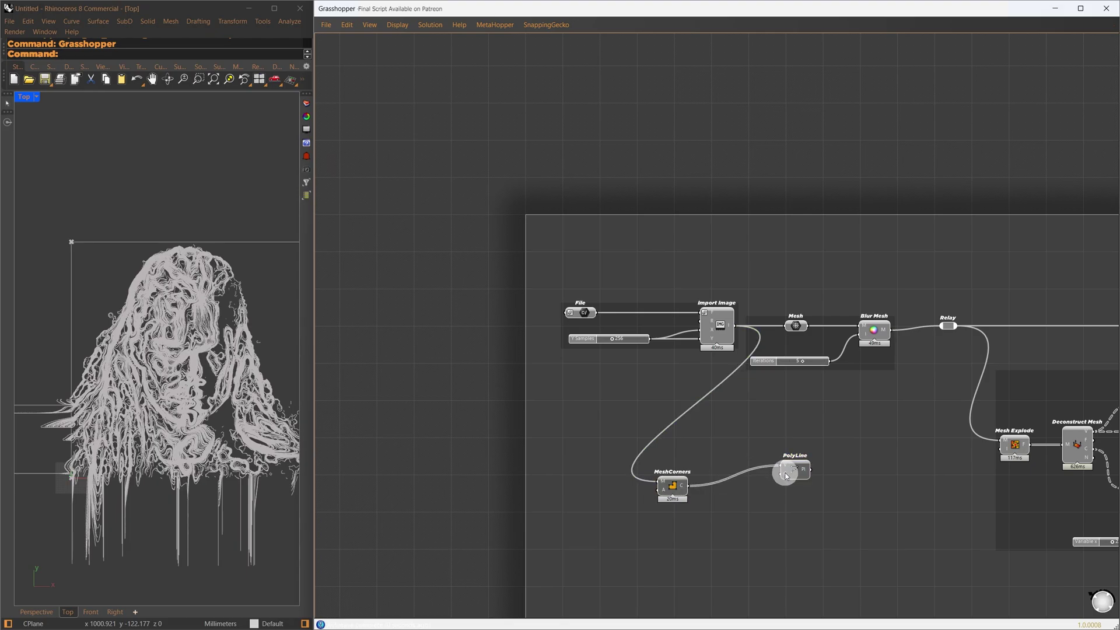
{"action": "right_click", "coordinate": [785, 476]}
{"action": "left_click", "coordinate": [811, 564]}
{"action": "right_click_drag", "start_coordinate": [168, 430], "coordinate": [136, 427]}
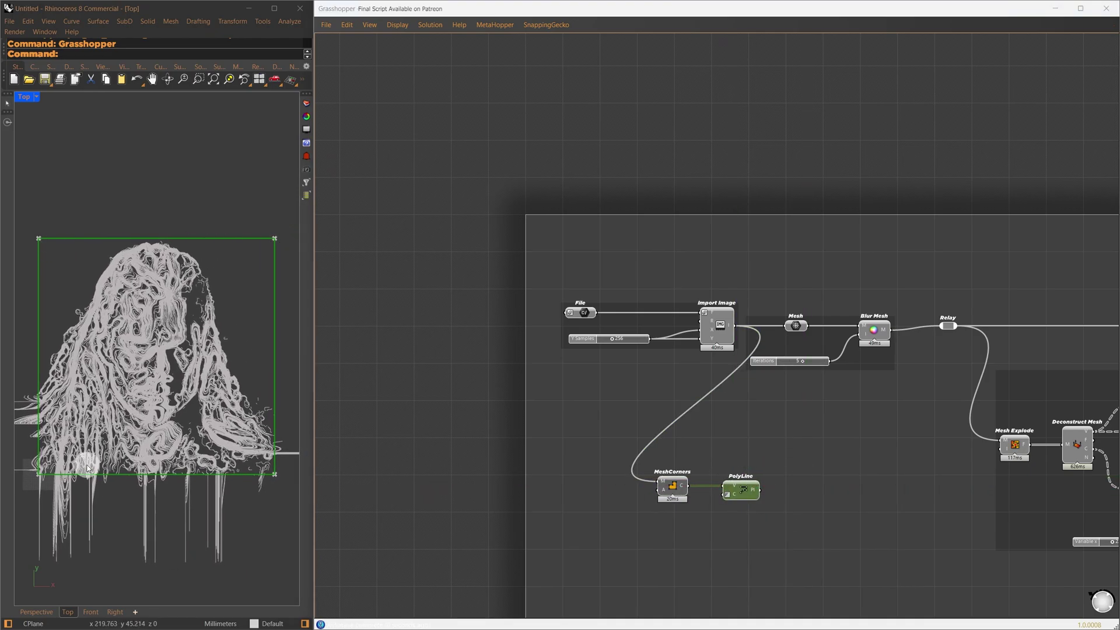
Move MeshCorners and its PolyLine to the end of the definition below Flip Matrix and add a relay on their incoming wire
{"action": "left_click", "coordinate": [577, 511]}
{"action": "scroll", "coordinate": [554, 495], "scroll_direction": "down", "scroll_amount": 4}
{"action": "left_click_drag", "start_coordinate": [408, 394], "coordinate": [360, 362]}
{"action": "left_click_drag", "start_coordinate": [364, 366], "coordinate": [1066, 319]}
{"action": "double_click", "coordinate": [530, 413]}
{"action": "scroll", "coordinate": [1066, 406], "scroll_direction": "up", "scroll_amount": 4}
{"action": "left_click", "coordinate": [1066, 406]}
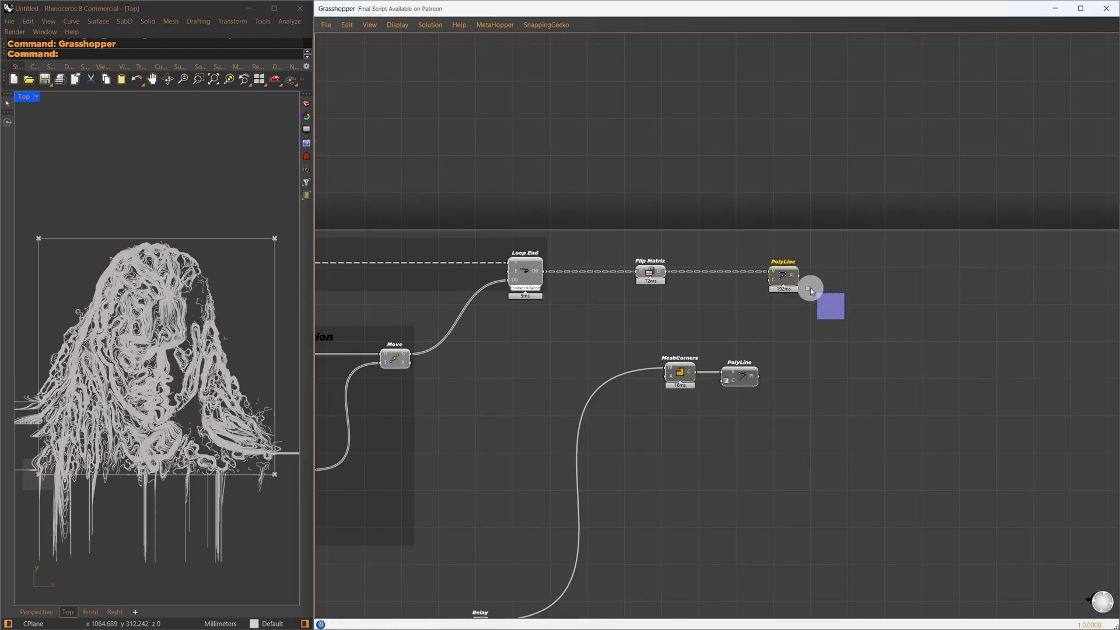
Insert Cull Pattern between Flip Matrix and PolyLine, driven by Point In Curve testing the flipped points against the boundary polyline
{"action": "left_click_drag", "start_coordinate": [802, 279], "coordinate": [1003, 275]}
{"action": "double_click", "coordinate": [880, 328]}
{"action": "type", "text": "cullpattern"}
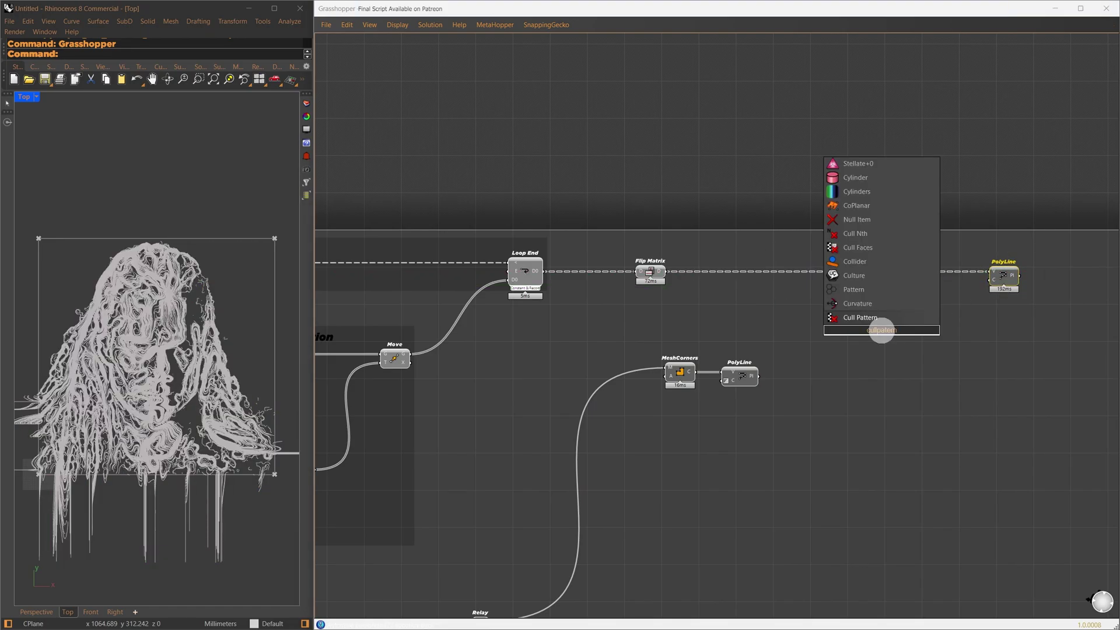
{"action": "key", "text": "Return"}
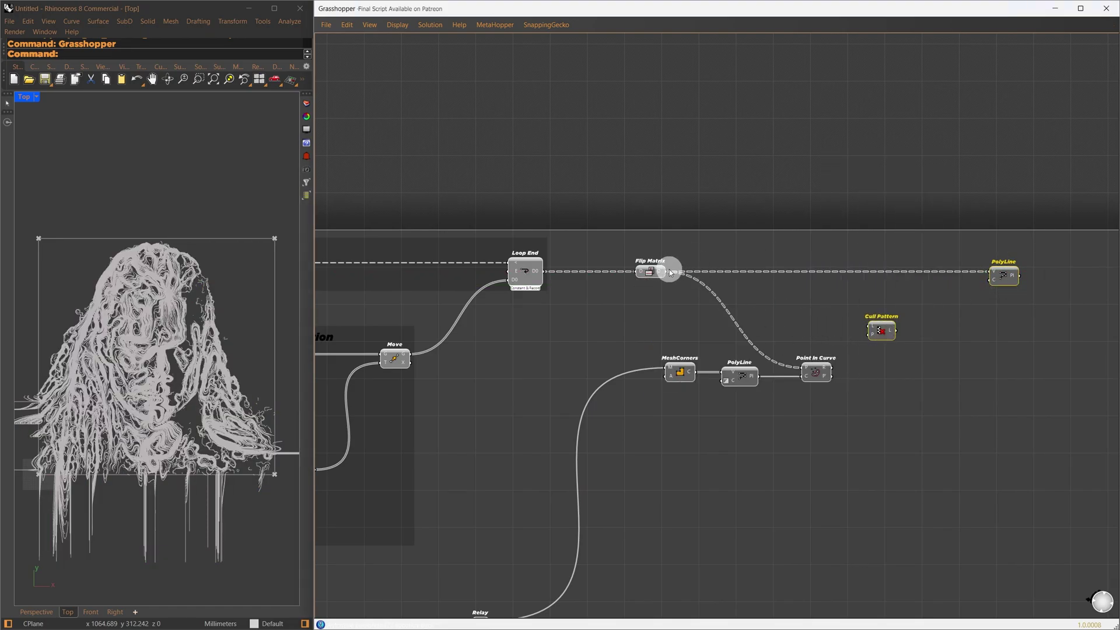
{"action": "left_click_drag", "start_coordinate": [823, 315], "coordinate": [835, 364]}
{"action": "left_click_drag", "start_coordinate": [880, 330], "coordinate": [998, 269]}
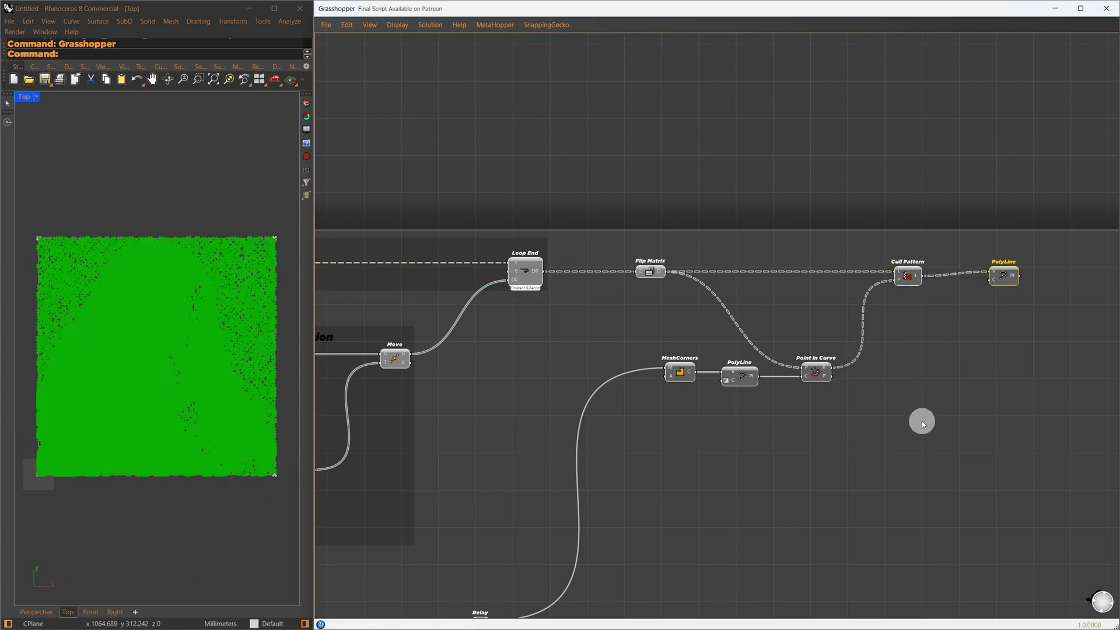
Hide the preview of the point-culling components and group them under the title "Remove Point Outside Region"
{"action": "left_click_drag", "start_coordinate": [921, 420], "coordinate": [637, 203]}
{"action": "middle_click", "coordinate": [703, 193]}
{"action": "left_click", "coordinate": [734, 163]}
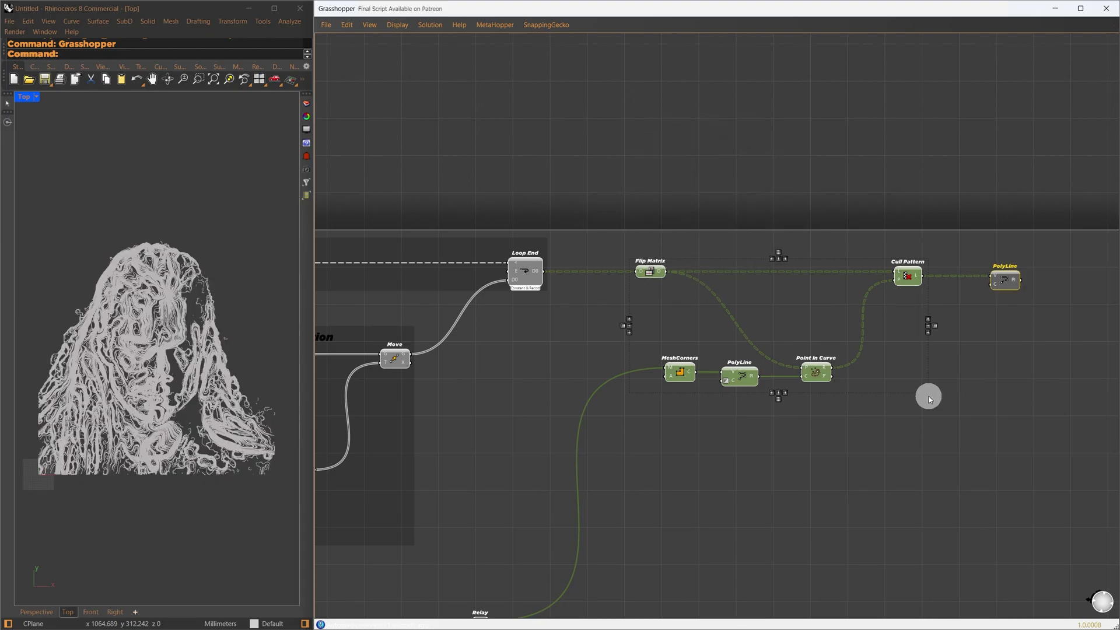
{"action": "key", "text": "ctrl+g"}
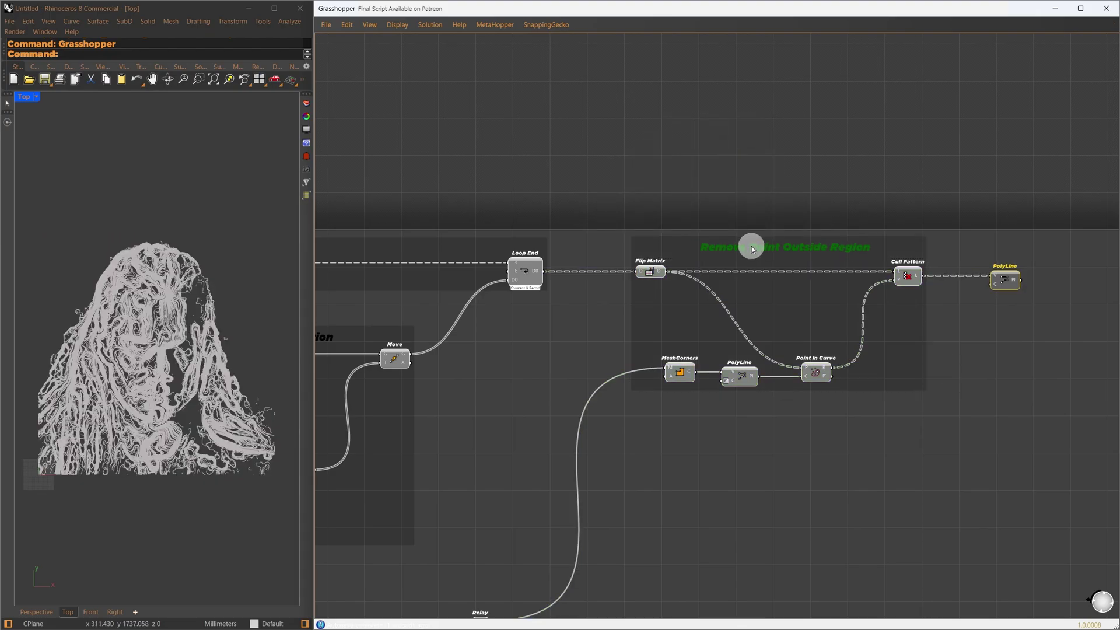
{"action": "left_click_drag", "start_coordinate": [751, 246], "coordinate": [751, 248]}
{"action": "left_click", "coordinate": [819, 182]}
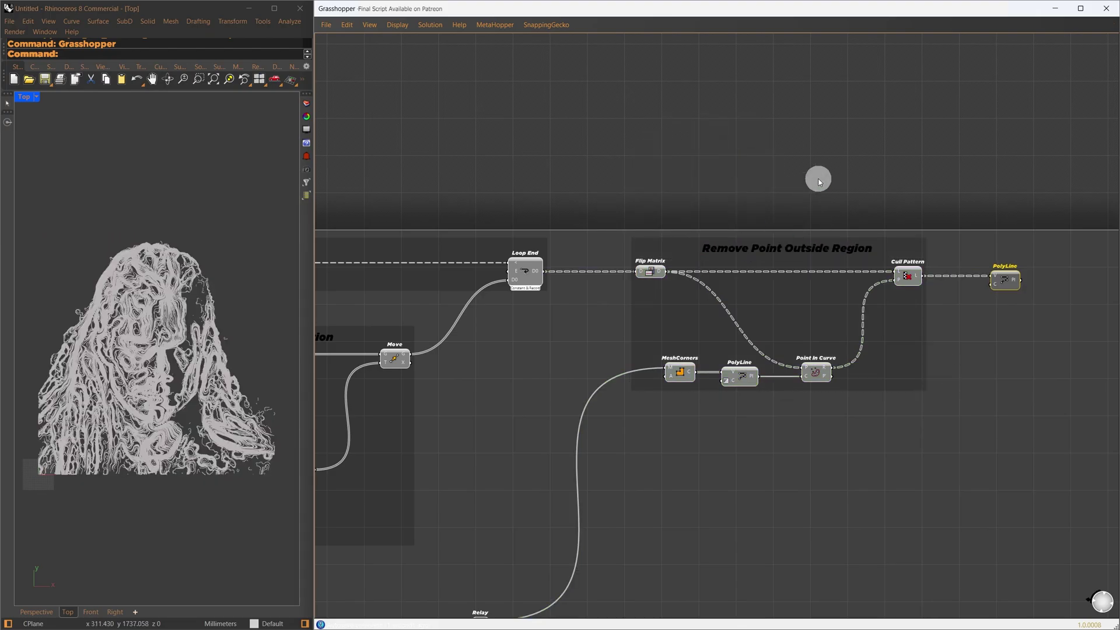
Connect PolyLine's output to Smooth Polyline, adjust its times slider and examine the smoothed curves
{"action": "scroll", "coordinate": [135, 326], "scroll_direction": "up", "scroll_amount": 8}
{"action": "scroll", "coordinate": [180, 305], "scroll_direction": "up", "scroll_amount": 5}
{"action": "right_click_drag", "start_coordinate": [192, 262], "coordinate": [172, 370]}
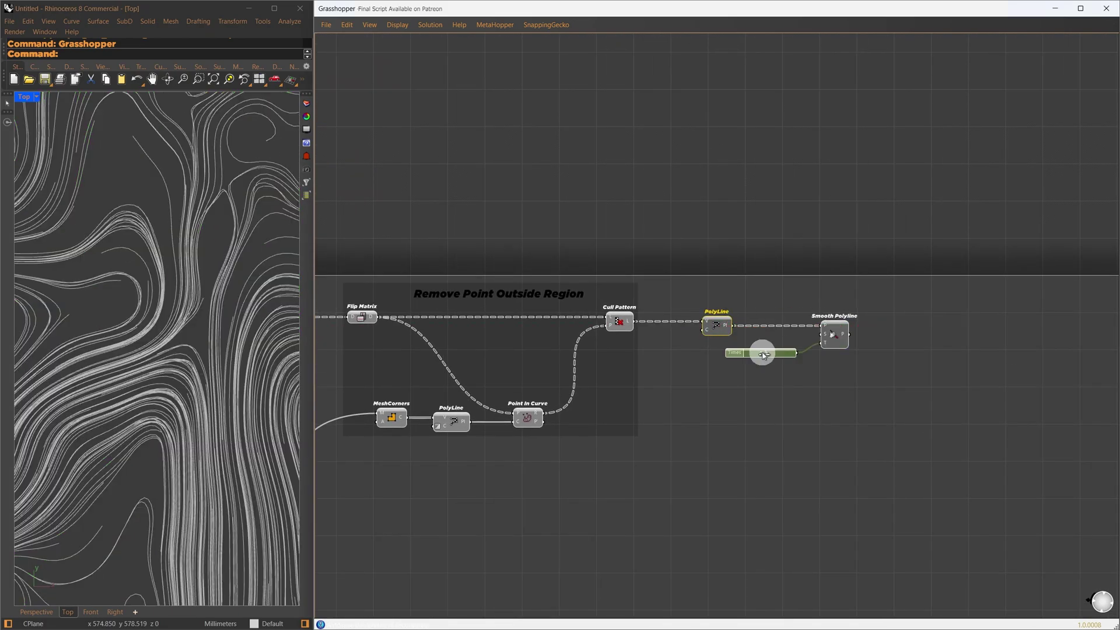
{"action": "mouse_move", "coordinate": [764, 354]}
{"action": "left_mouse_down"}
{"action": "mouse_move", "coordinate": [790, 353]}
{"action": "mouse_move", "coordinate": [752, 360]}
{"action": "mouse_move", "coordinate": [772, 358]}
{"action": "left_mouse_up"}
{"action": "scroll", "coordinate": [197, 418], "scroll_direction": "down", "scroll_amount": 3}
{"action": "right_click_drag", "start_coordinate": [197, 419], "coordinate": [195, 449], "text": "ctrl"}
{"action": "left_click", "coordinate": [834, 334]}
{"action": "right_click_drag", "start_coordinate": [1016, 379], "coordinate": [899, 370]}
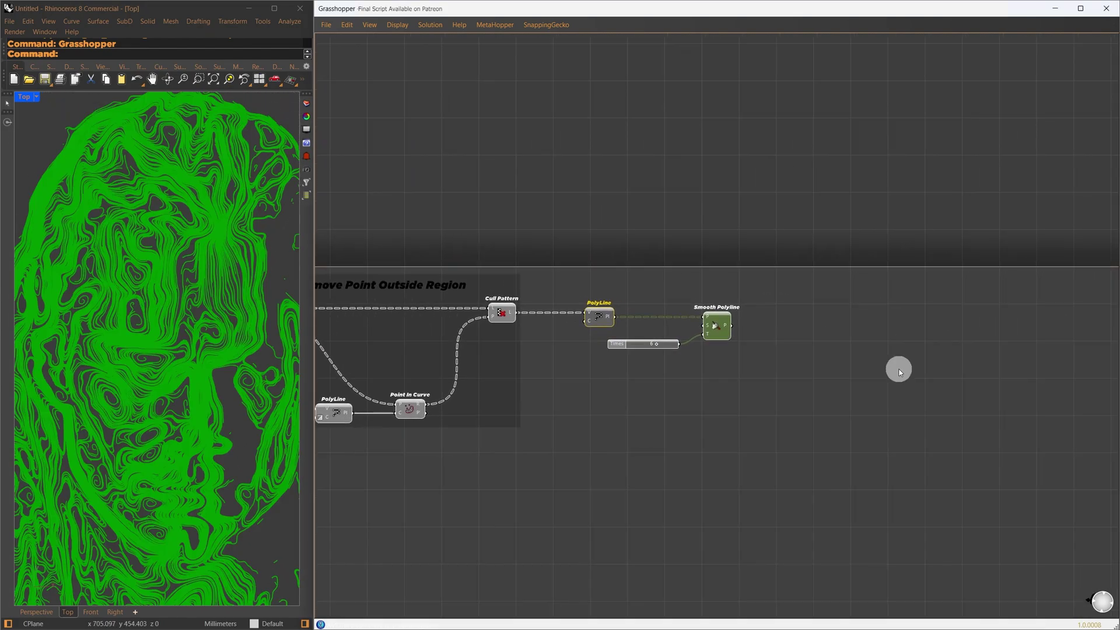
Add the Mesh Pipe component, connect Smooth Polyline's output to it and feed its radius from a slider set to 1.000
{"action": "double_click", "coordinate": [830, 337]}
{"action": "type", "text": "mesh pipe"}
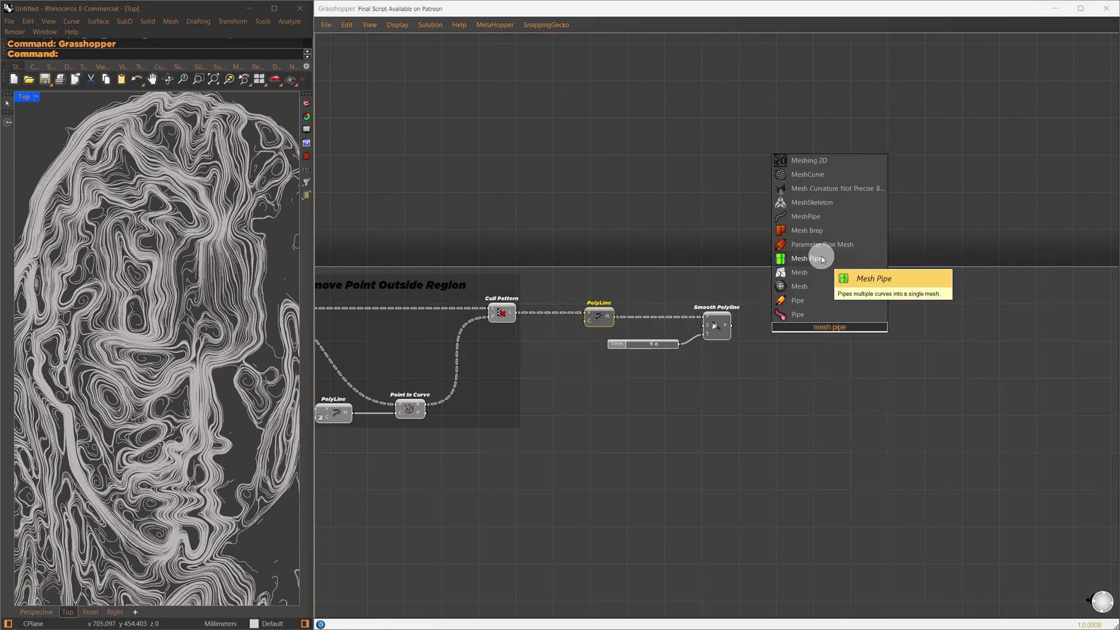
{"action": "left_click", "coordinate": [814, 258]}
{"action": "left_click_drag", "start_coordinate": [736, 331], "coordinate": [785, 373]}
{"action": "double_click", "coordinate": [745, 368]}
{"action": "type", "text": "1.000"}
{"action": "key", "text": "Return"}
Read the runtime error reported by the Mesh Pipe component
{"action": "right_click", "coordinate": [840, 341]}
{"action": "mouse_move", "coordinate": [880, 401]}
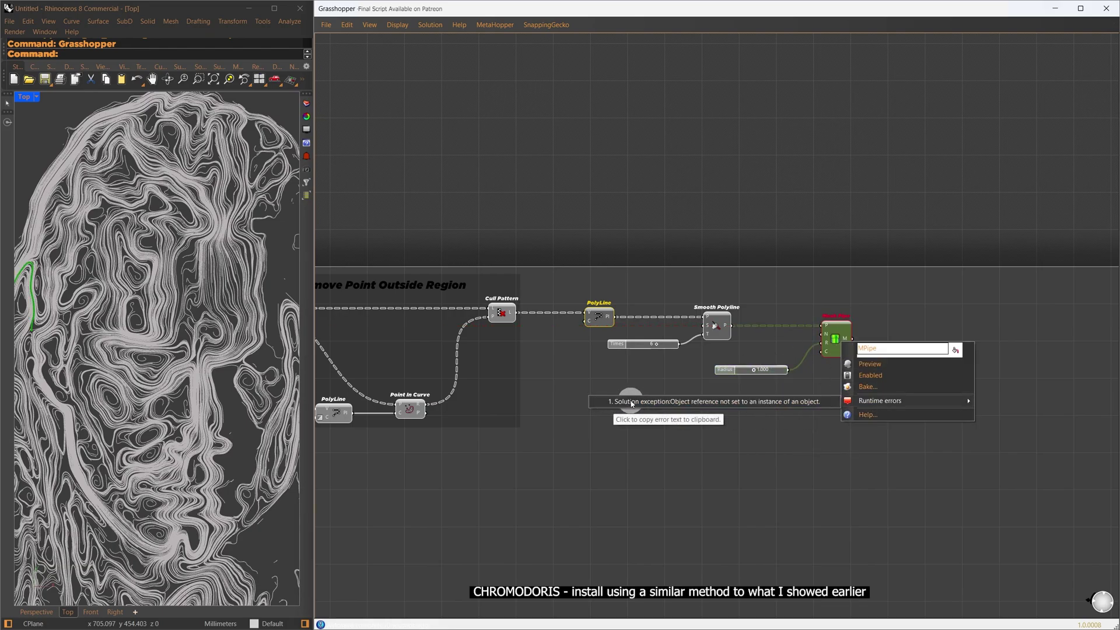
{"action": "left_click", "coordinate": [805, 495]}
Move Mesh Pipe and its radius slider away and insert Length and Cull Pattern between Smooth Polyline and Mesh Pipe
{"action": "left_click_drag", "start_coordinate": [842, 411], "coordinate": [745, 214]}
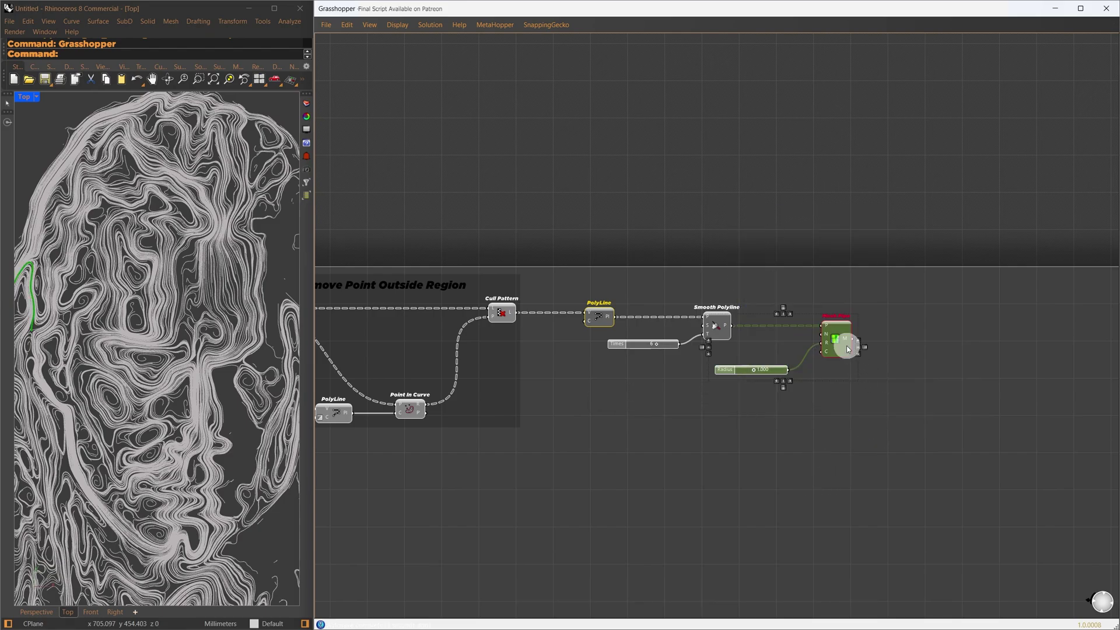
{"action": "left_click_drag", "start_coordinate": [842, 342], "coordinate": [1051, 342]}
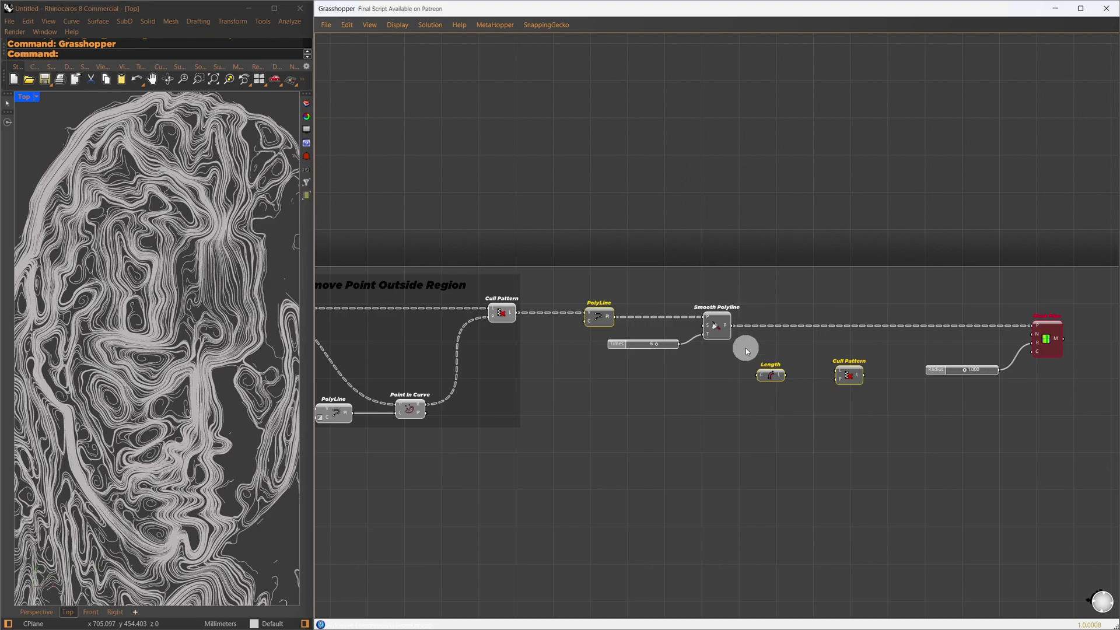
{"action": "left_click_drag", "start_coordinate": [746, 350], "coordinate": [853, 374]}
{"action": "left_click_drag", "start_coordinate": [732, 325], "coordinate": [817, 330]}
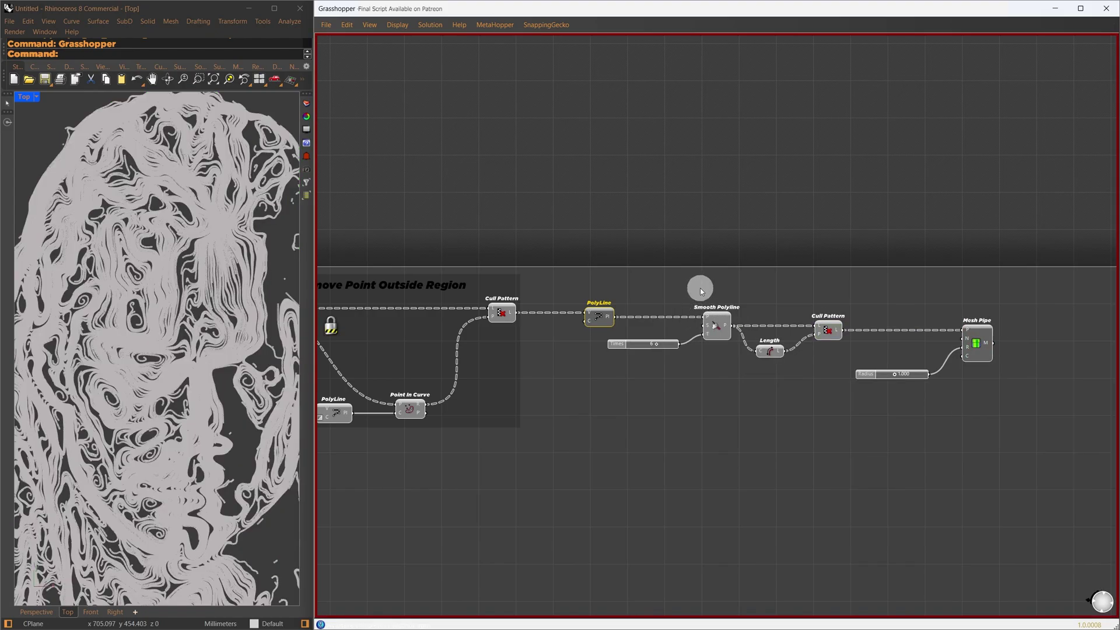
Add the label "Smooth out + clean up invalid curves" and group the components from PolyLine to the second Cull Pattern under it
{"action": "double_click", "coordinate": [694, 285]}
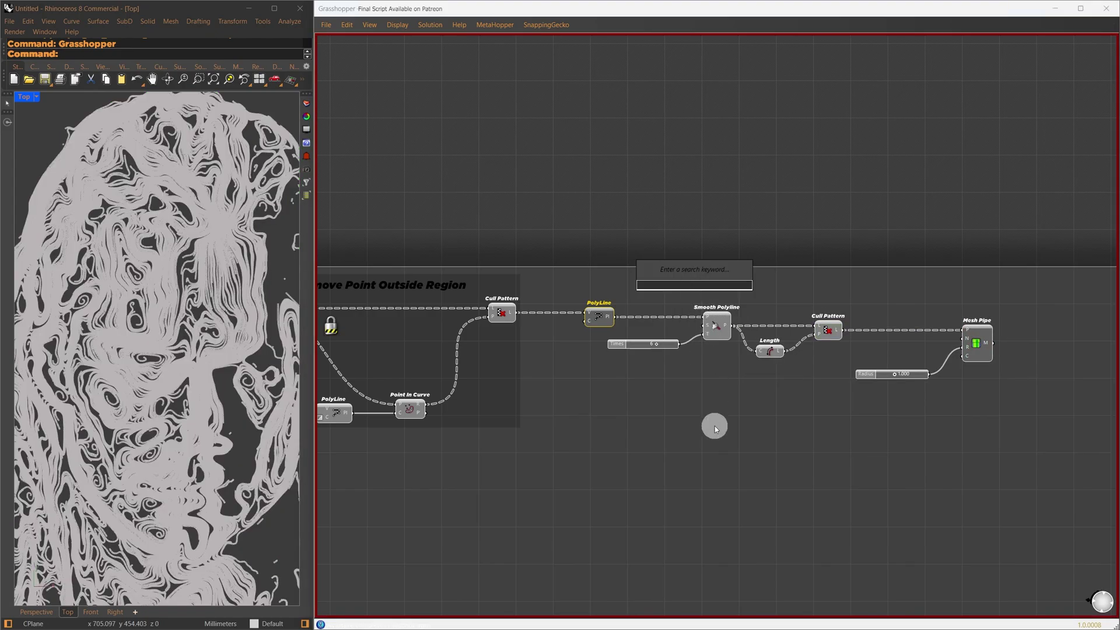
{"action": "type", "text": "~"}
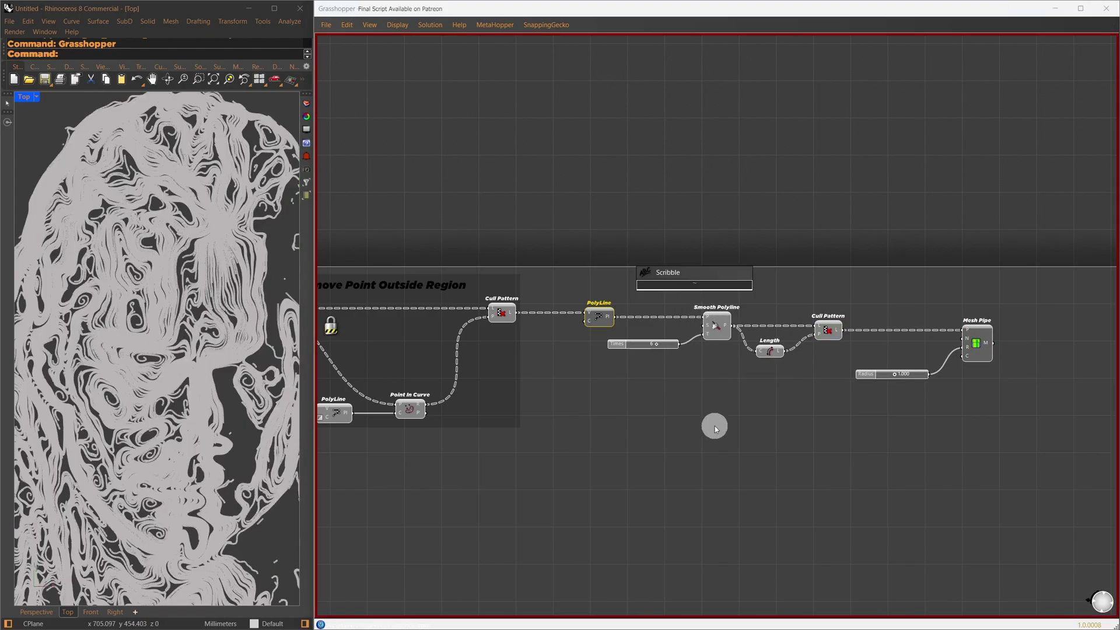
{"action": "type", "text": "Smooth out + clean up invalid curves"}
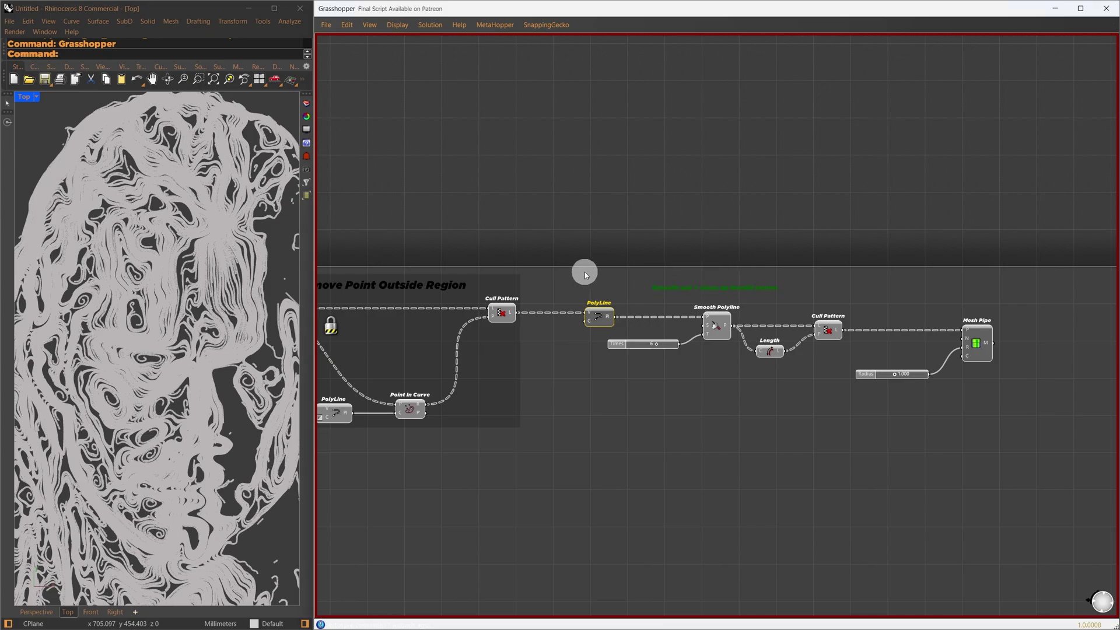
{"action": "mouse_move", "coordinate": [568, 263]}
{"action": "left_mouse_down"}
{"action": "mouse_move", "coordinate": [784, 375]}
{"action": "mouse_move", "coordinate": [848, 393]}
{"action": "left_mouse_up"}
{"action": "key", "text": "ctrl+g"}
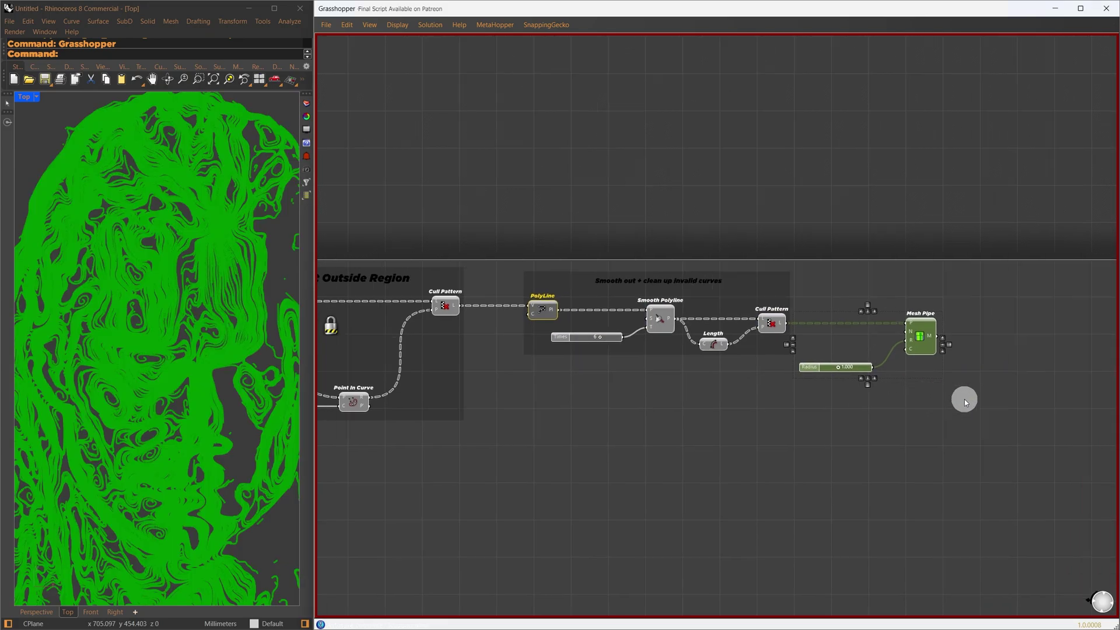
Run Mesh Pipe's output through Unify Mesh and show it with Custom Preview and a white Colour Swatch in Rendered display mode
{"action": "key", "text": "ctrl+alt+r"}
{"action": "left_click_drag", "start_coordinate": [834, 385], "coordinate": [1009, 320]}
{"action": "left_click", "coordinate": [811, 383]}
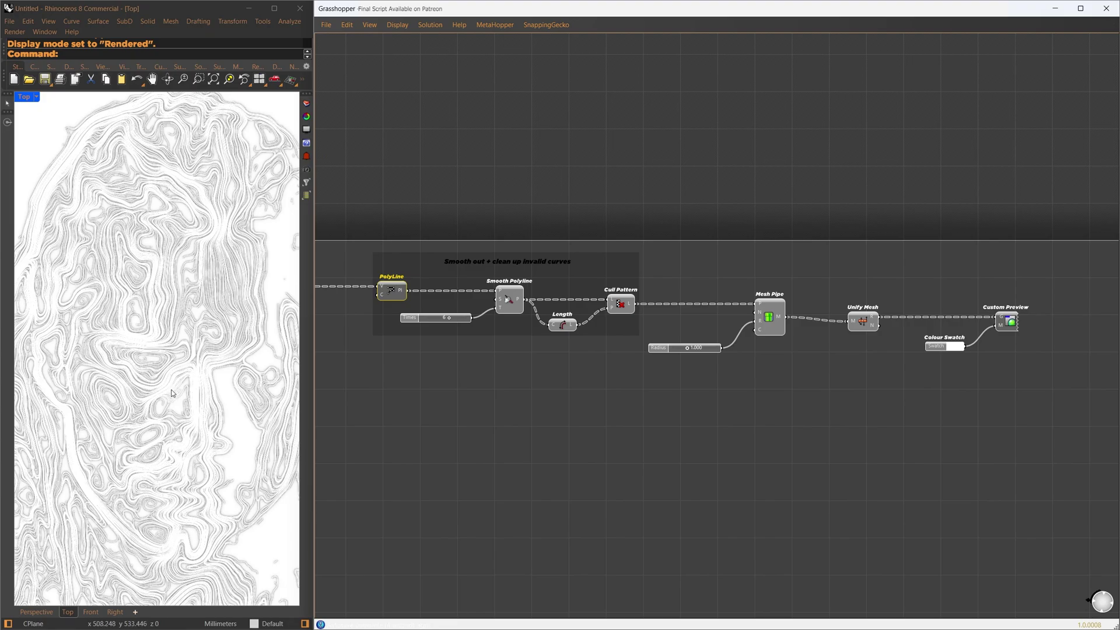
Examine the piped curves up close in the Top view, using the Black2 display mode
{"action": "right_click_drag", "start_coordinate": [172, 393], "coordinate": [157, 311], "text": "ctrl"}
{"action": "right_click_drag", "start_coordinate": [209, 236], "coordinate": [47, 388]}
{"action": "right_click_drag", "start_coordinate": [227, 301], "coordinate": [120, 328]}
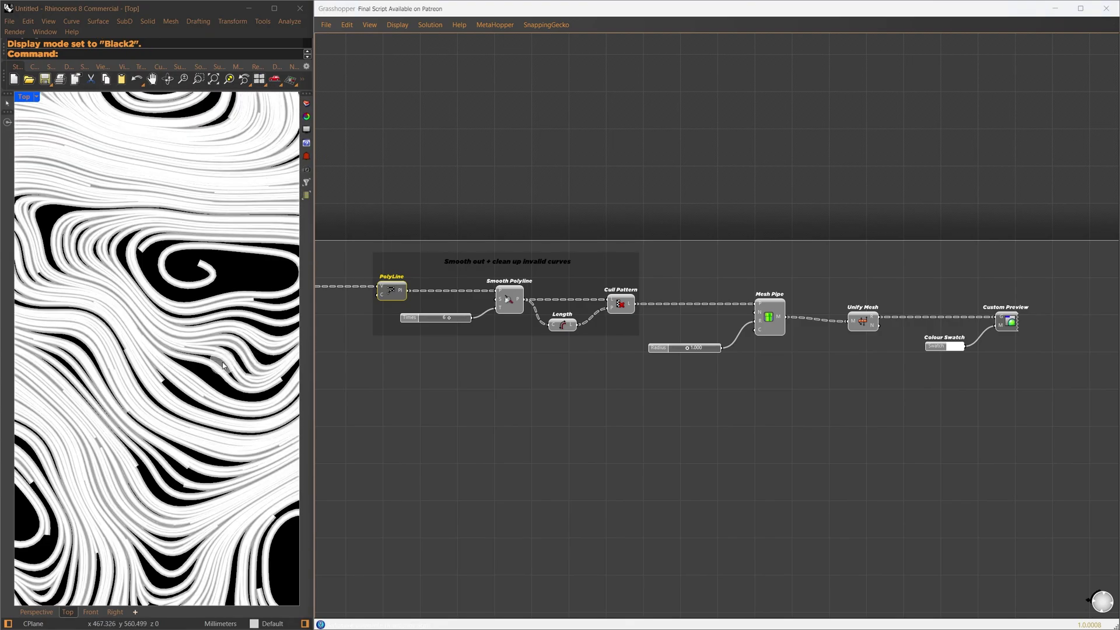
{"action": "right_click_drag", "start_coordinate": [222, 362], "coordinate": [41, 295]}
{"action": "right_click_drag", "start_coordinate": [182, 366], "coordinate": [87, 327]}
{"action": "right_click_drag", "start_coordinate": [251, 467], "coordinate": [188, 414]}
{"action": "scroll", "coordinate": [165, 380], "scroll_direction": "down", "scroll_amount": 3}
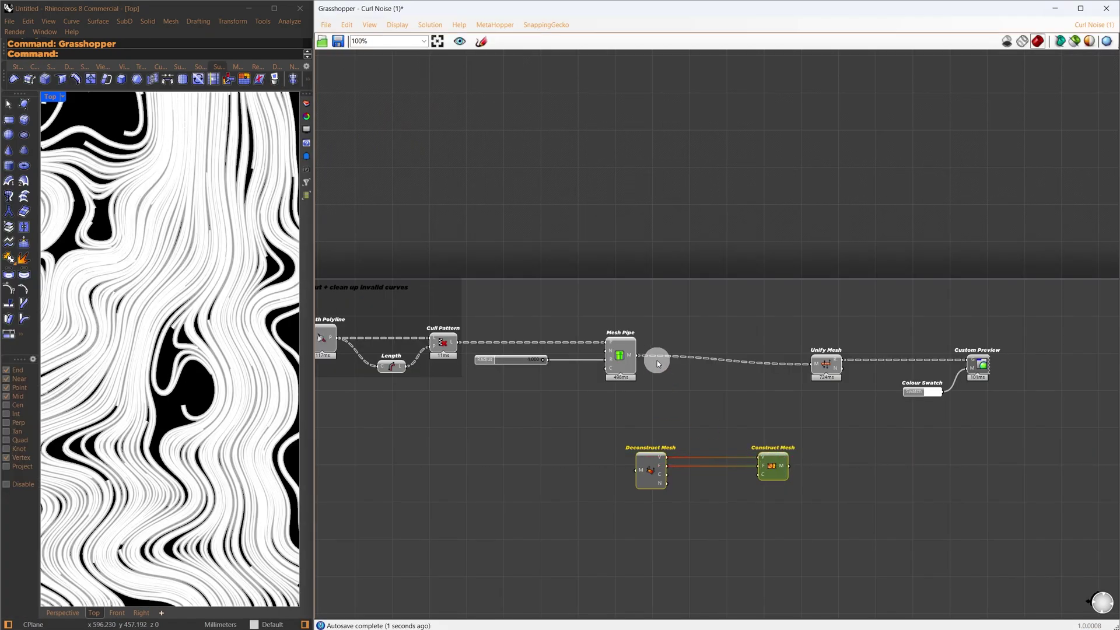
Feed Mesh Pipe's output into Deconstruct Mesh through a Clean Tree component whose E input is inverted
{"action": "left_click_drag", "start_coordinate": [630, 354], "coordinate": [641, 477]}
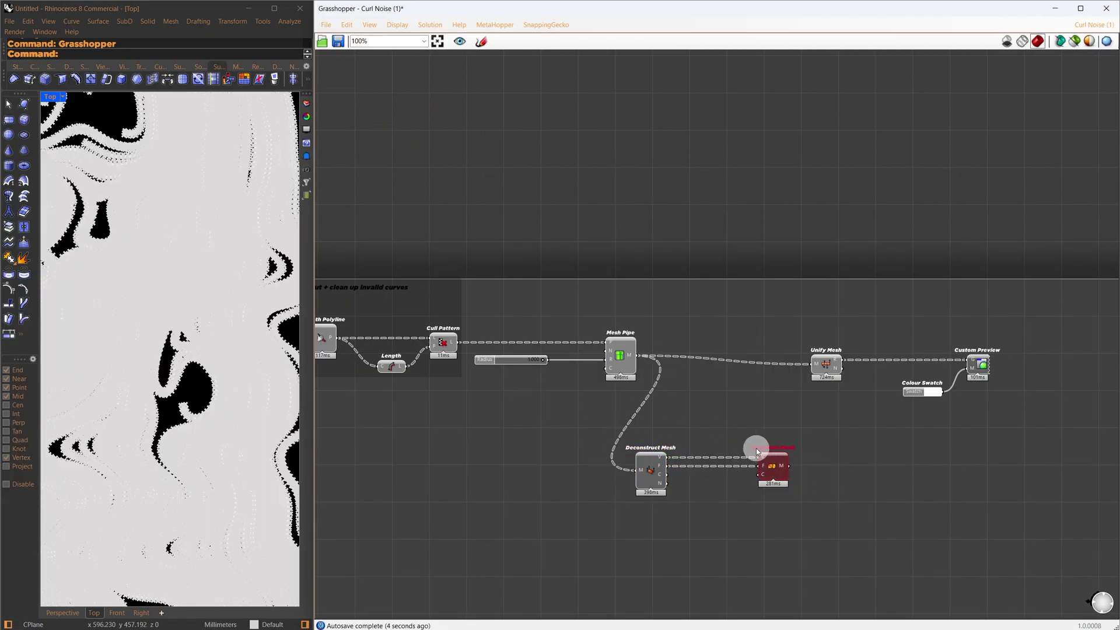
{"action": "left_click_drag", "start_coordinate": [651, 469], "coordinate": [703, 469]}
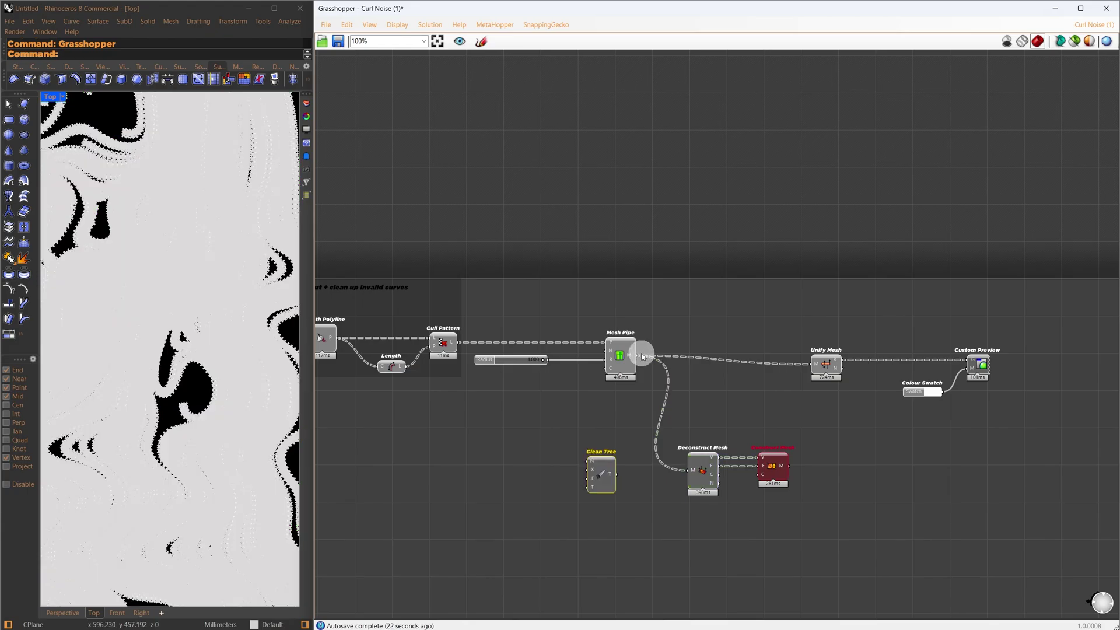
{"action": "left_click_drag", "start_coordinate": [637, 355], "coordinate": [590, 478]}
{"action": "right_click", "coordinate": [591, 479]}
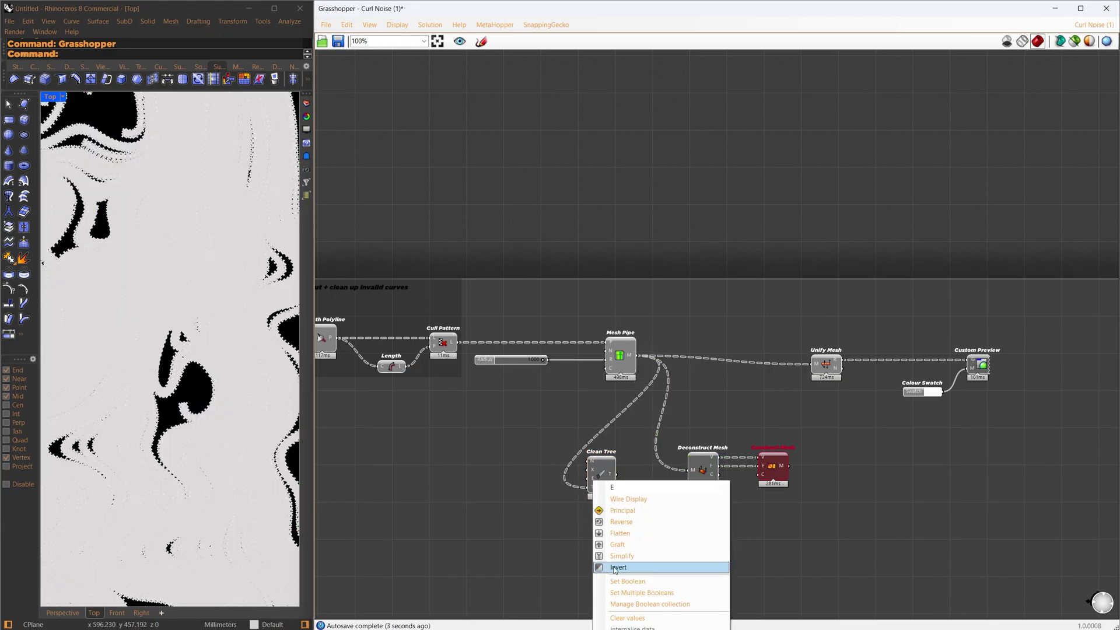
{"action": "left_click", "coordinate": [626, 569]}
{"action": "left_click_drag", "start_coordinate": [616, 474], "coordinate": [675, 487]}
{"action": "left_click_drag", "start_coordinate": [675, 487], "coordinate": [689, 470]}
Connect Construct Mesh's output to Unify Mesh and make room between Deconstruct Mesh and Construct Mesh in the Reconstruct Mesh group
{"action": "left_click_drag", "start_coordinate": [789, 465], "coordinate": [795, 455]}
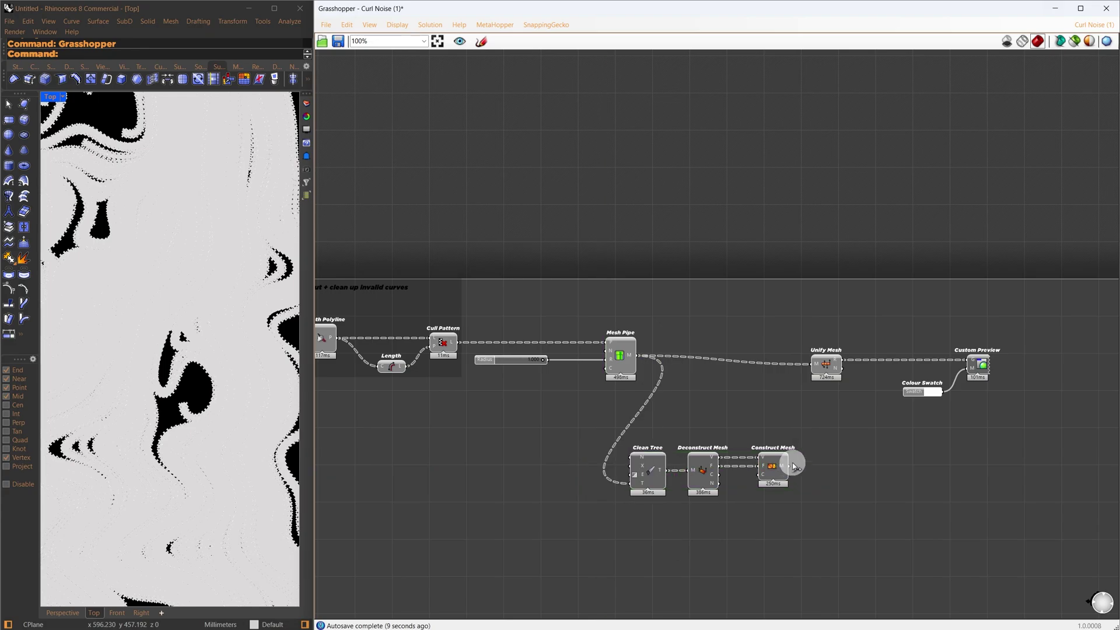
{"action": "left_click_drag", "start_coordinate": [795, 455], "coordinate": [812, 364]}
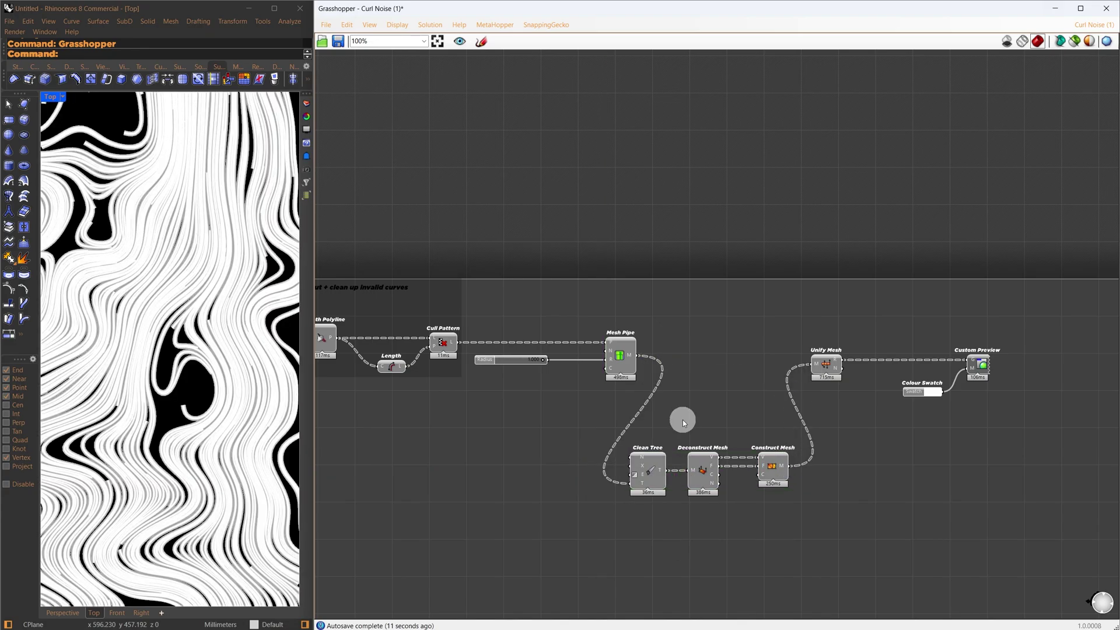
{"action": "left_click_drag", "start_coordinate": [679, 420], "coordinate": [805, 529]}
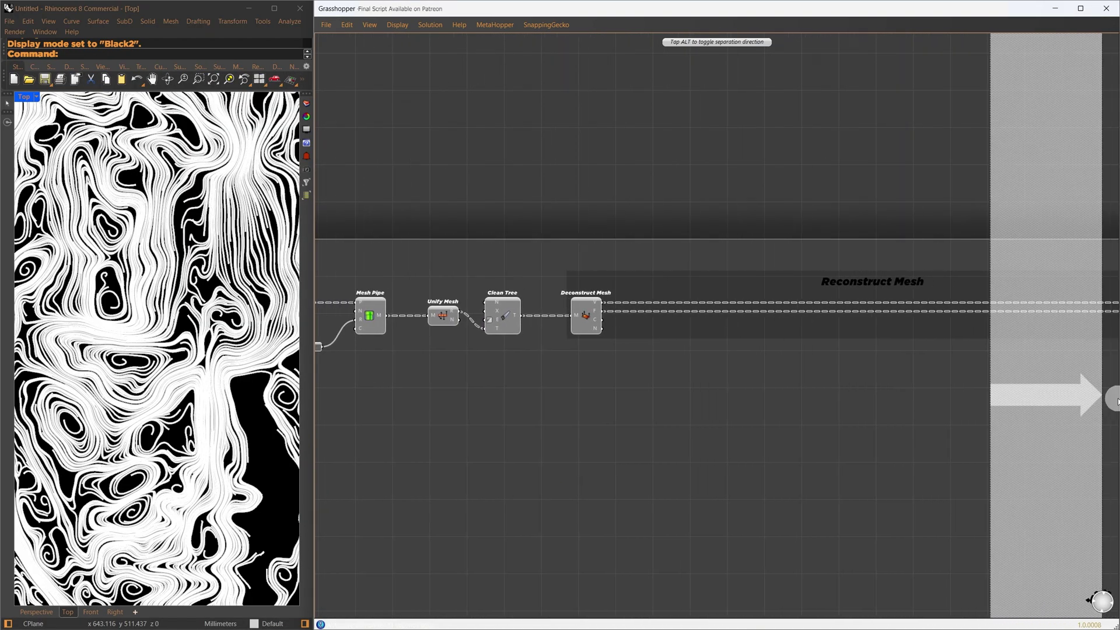
{"action": "left_click_drag", "start_coordinate": [1113, 402], "coordinate": [845, 443]}
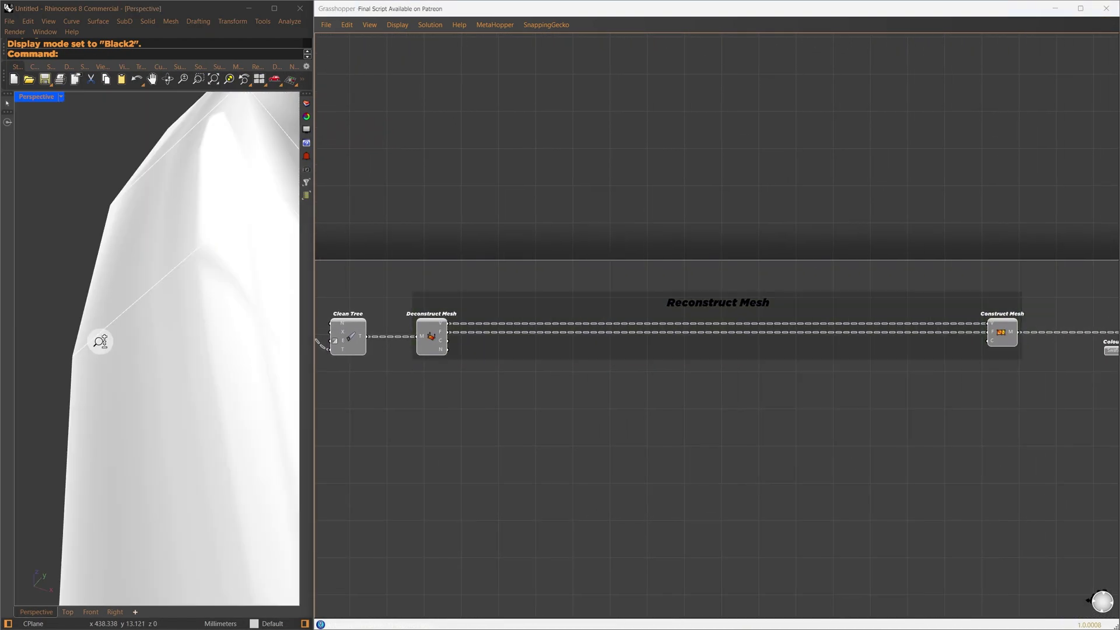
Route Deconstruct Mesh's vertices to Construct Mesh through Partition List with a size of 4 and Trim Tree
{"action": "scroll", "coordinate": [101, 344], "scroll_direction": "down", "scroll_amount": 5}
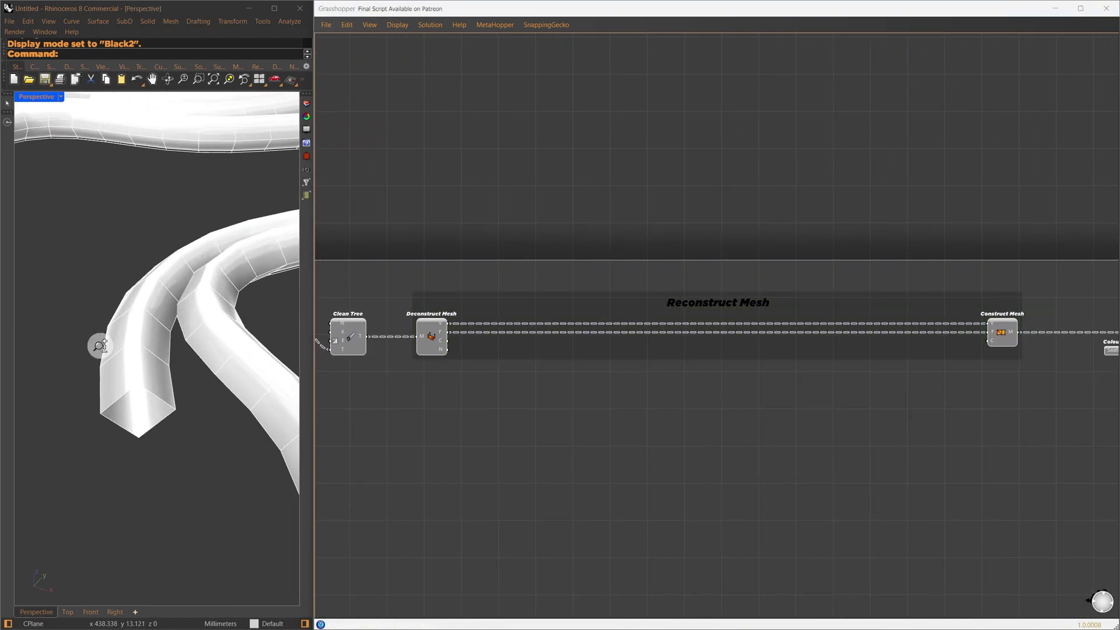
{"action": "key", "text": "ctrl+alt+r"}
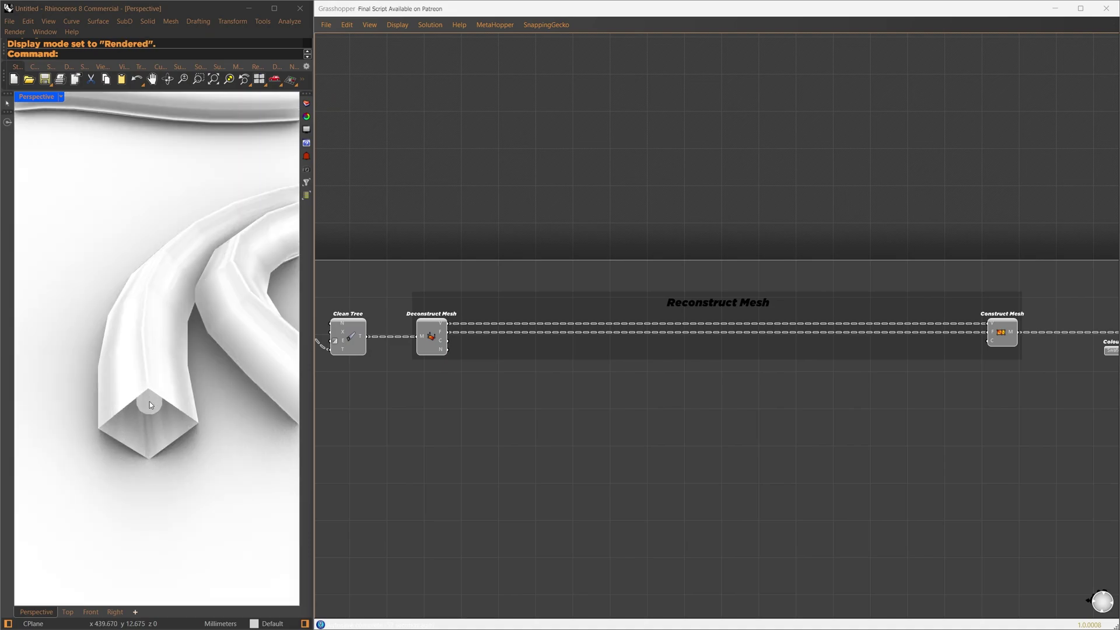
{"action": "double_click", "coordinate": [627, 429]}
{"action": "type", "text": "partitio"}
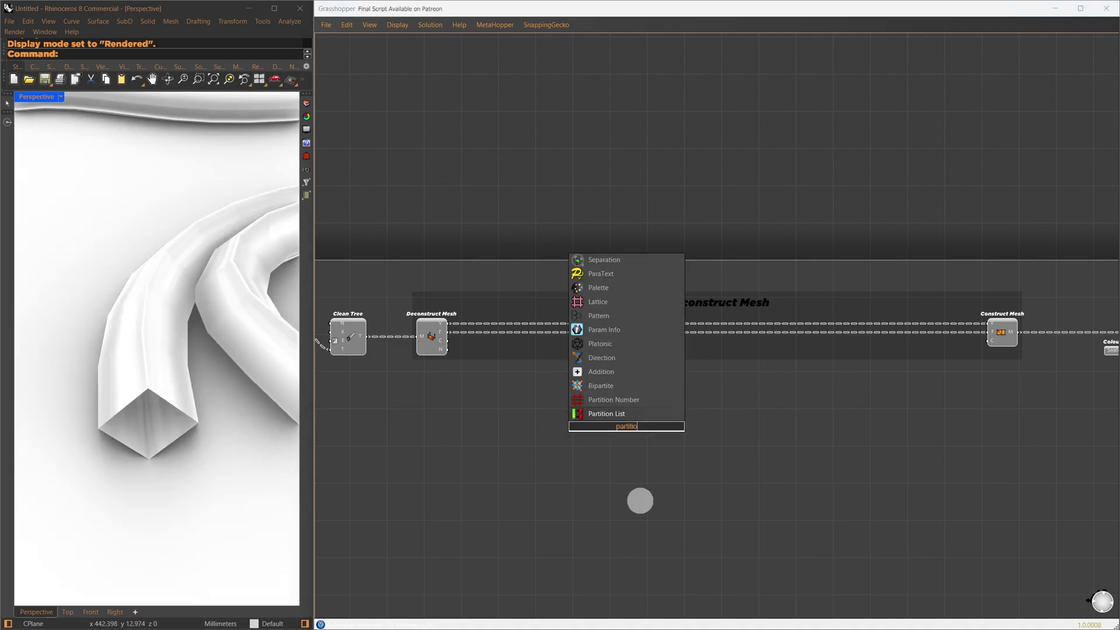
{"action": "type", "text": "n list"}
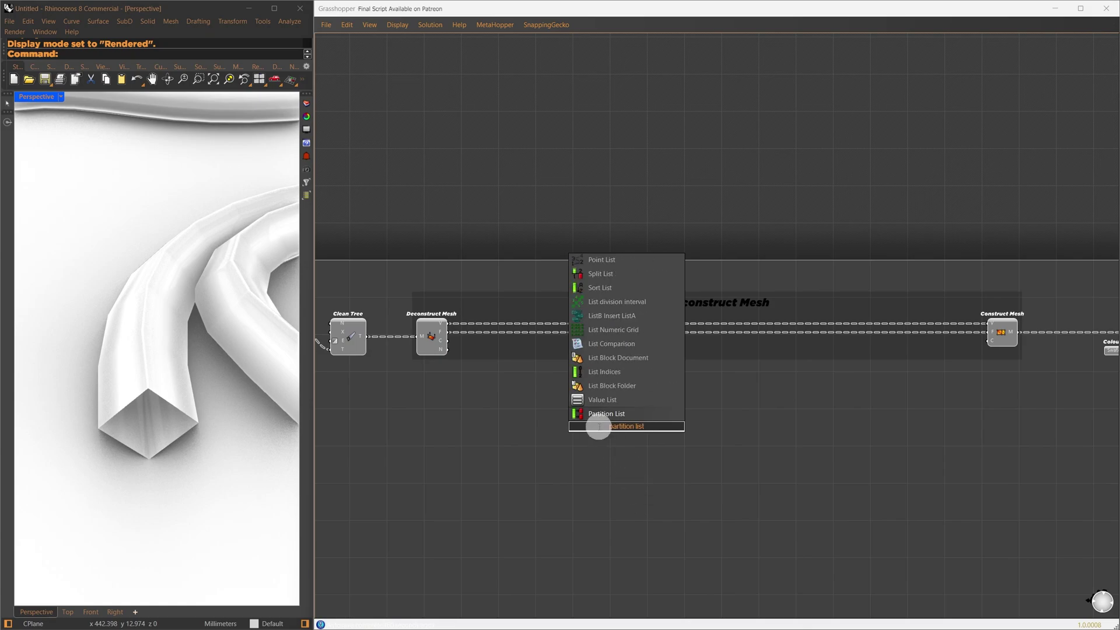
{"action": "key", "text": "Return"}
{"action": "left_click_drag", "start_coordinate": [447, 323], "coordinate": [994, 326]}
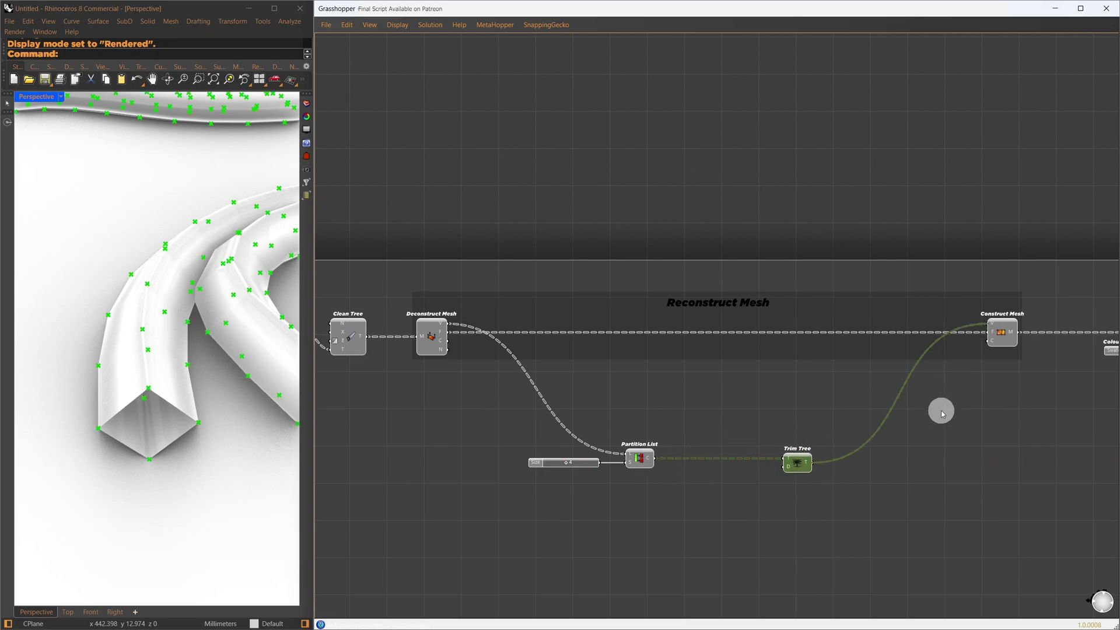
Insert Scale between Partition List and Trim Tree, with the Average of each partition as the scaling centre
{"action": "left_click", "coordinate": [716, 502]}
{"action": "left_click_drag", "start_coordinate": [684, 506], "coordinate": [770, 513], "text": "alt"}
{"action": "left_click_drag", "start_coordinate": [642, 537], "coordinate": [692, 545], "text": "alt"}
{"action": "left_click_drag", "start_coordinate": [1003, 559], "coordinate": [521, 421]}
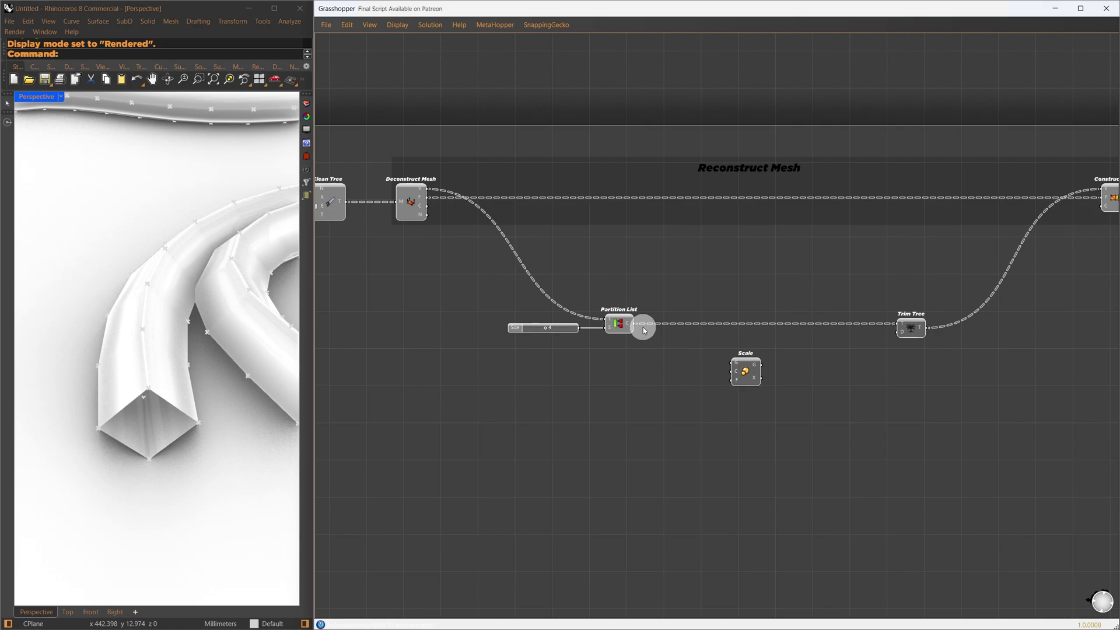
{"action": "left_click_drag", "start_coordinate": [633, 324], "coordinate": [730, 363]}
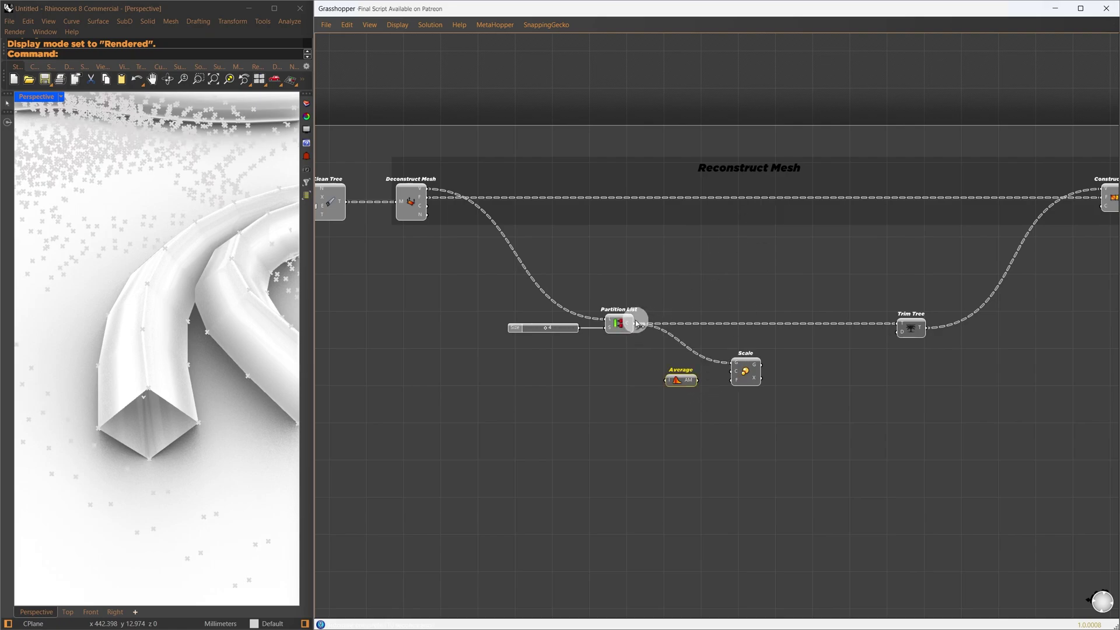
{"action": "left_click_drag", "start_coordinate": [633, 324], "coordinate": [757, 331]}
{"action": "left_click_drag", "start_coordinate": [773, 325], "coordinate": [897, 326]}
{"action": "left_click", "coordinate": [828, 382]}
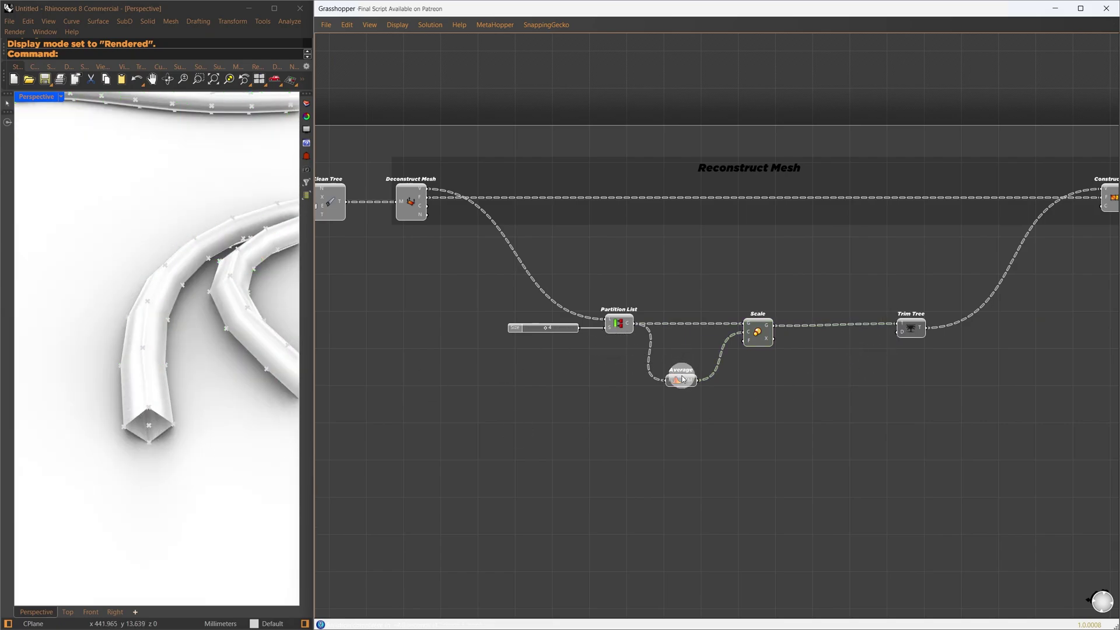
Align Average with Scale, feed Scale's factor from a 0.500 slider and label the group "Set Pipe Radius"
{"action": "left_click_drag", "start_coordinate": [683, 379], "coordinate": [685, 340]}
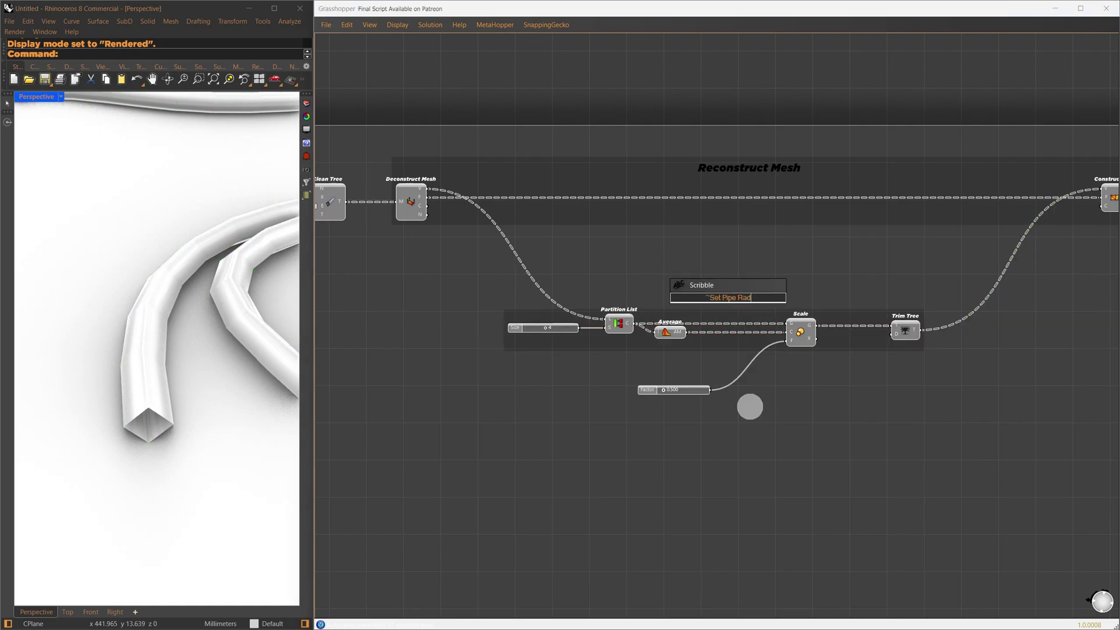
{"action": "type", "text": "ius"}
{"action": "key", "text": "Return"}
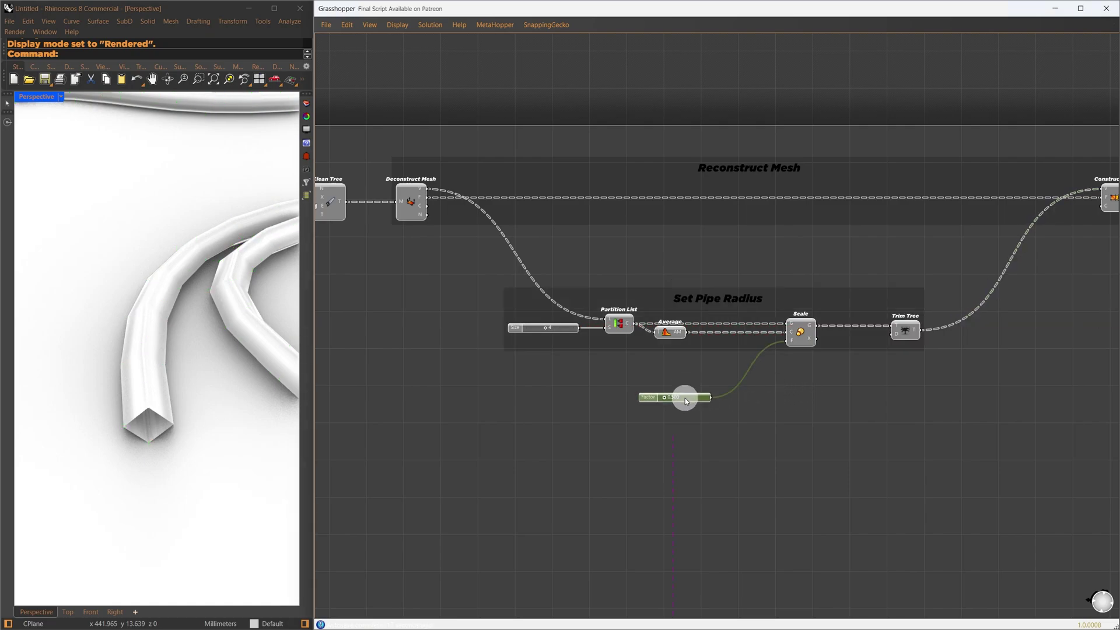
{"action": "left_click_drag", "start_coordinate": [684, 398], "coordinate": [702, 380]}
Copy Mesh Explode, Deconstruct Mesh and Split ARGB out of the Gradient Filed group and feed the copy from the lower relay
{"action": "scroll", "coordinate": [803, 444], "scroll_direction": "down", "scroll_amount": 5}
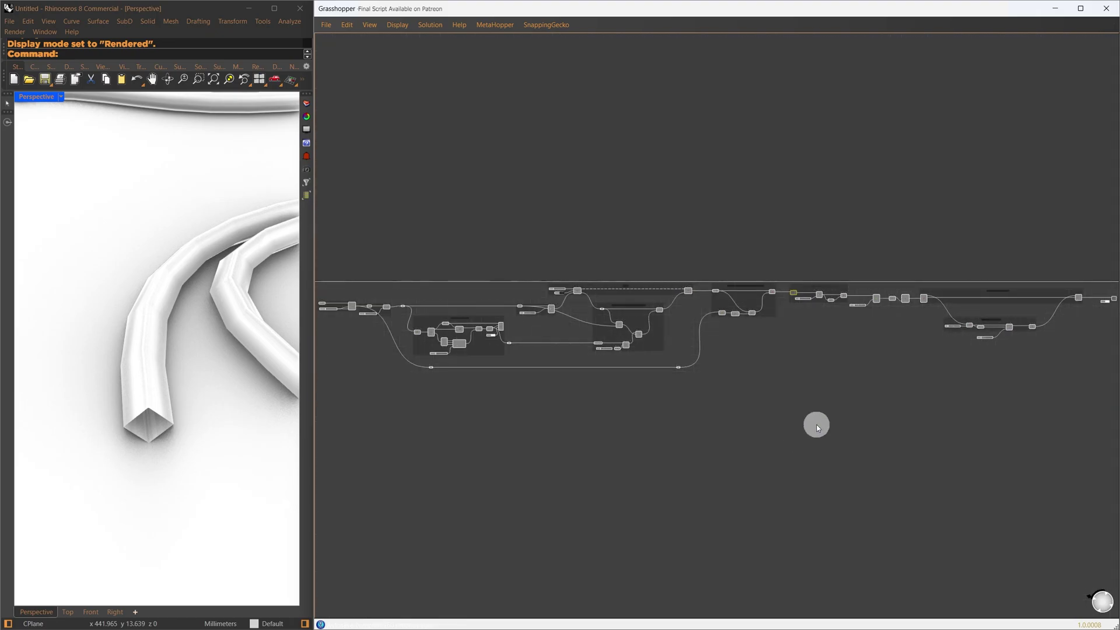
{"action": "left_click", "coordinate": [449, 330]}
{"action": "key", "text": "f"}
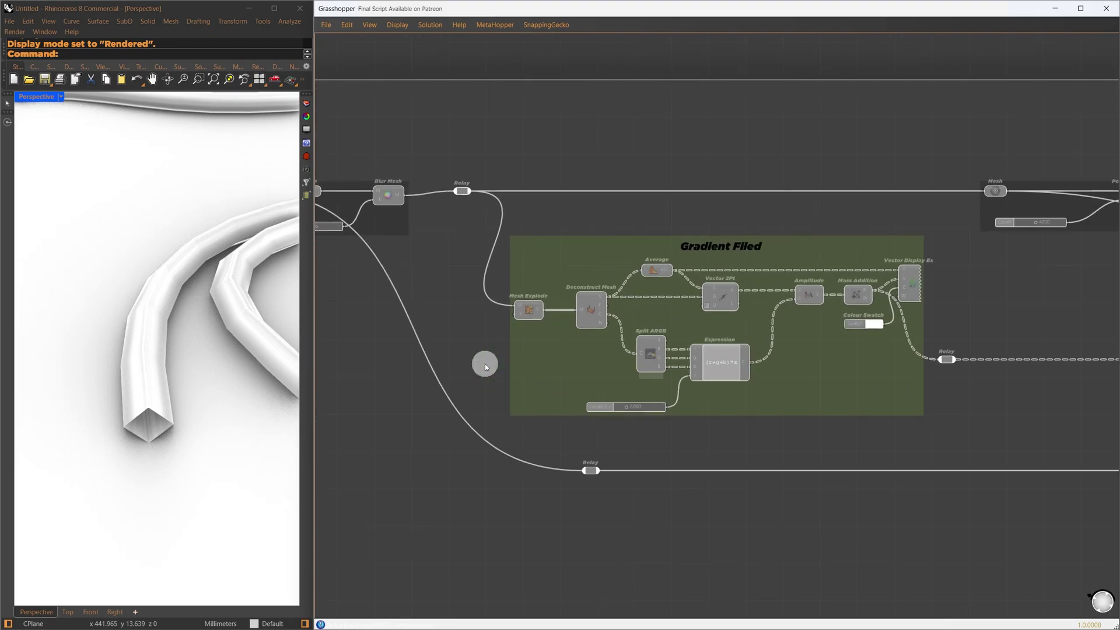
{"action": "left_click", "coordinate": [475, 328]}
{"action": "left_click", "coordinate": [526, 309]}
{"action": "left_click", "coordinate": [592, 303], "text": "shift"}
{"action": "left_click", "coordinate": [642, 382], "text": "shift"}
{"action": "left_click_drag", "start_coordinate": [530, 313], "coordinate": [762, 549]}
{"action": "left_click_drag", "start_coordinate": [708, 585], "coordinate": [730, 565]}
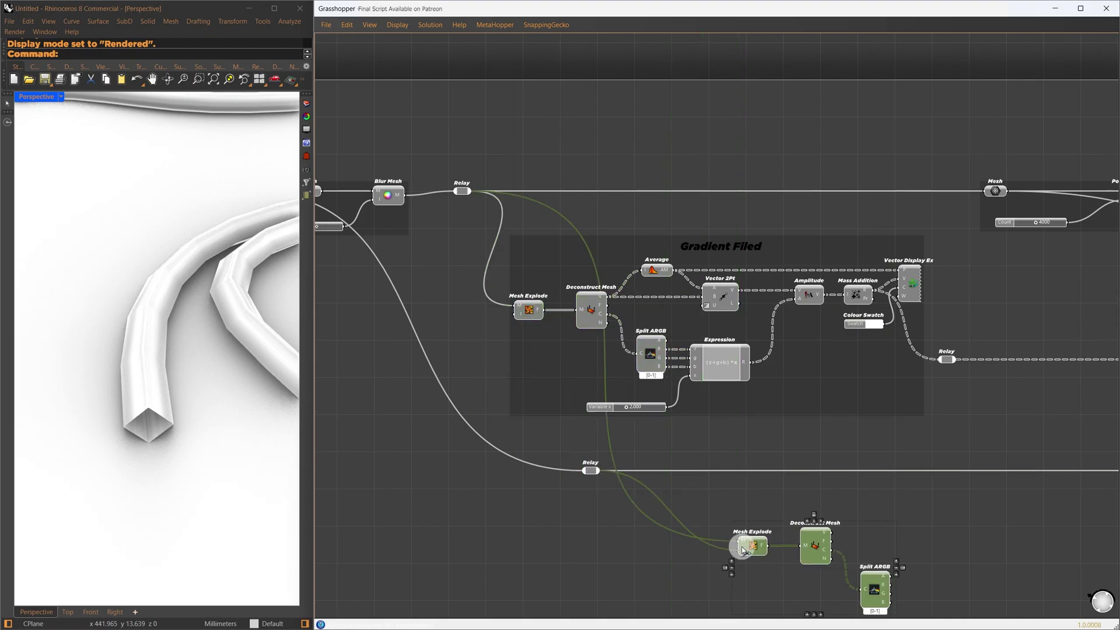
Place the copied components below the Set Pipe Radius group, spread that group wider and move the factor slider beside Scale
{"action": "scroll", "coordinate": [660, 571], "scroll_direction": "down", "scroll_amount": 3}
{"action": "scroll", "coordinate": [659, 571], "scroll_direction": "down", "scroll_amount": 5}
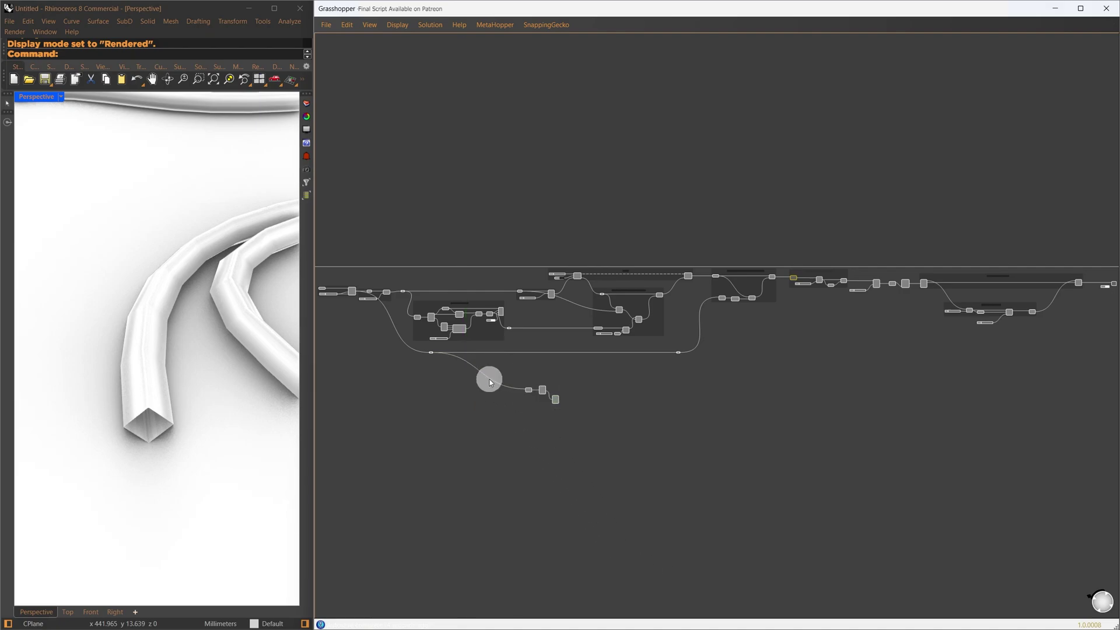
{"action": "scroll", "coordinate": [1034, 394], "scroll_direction": "up", "scroll_amount": 6}
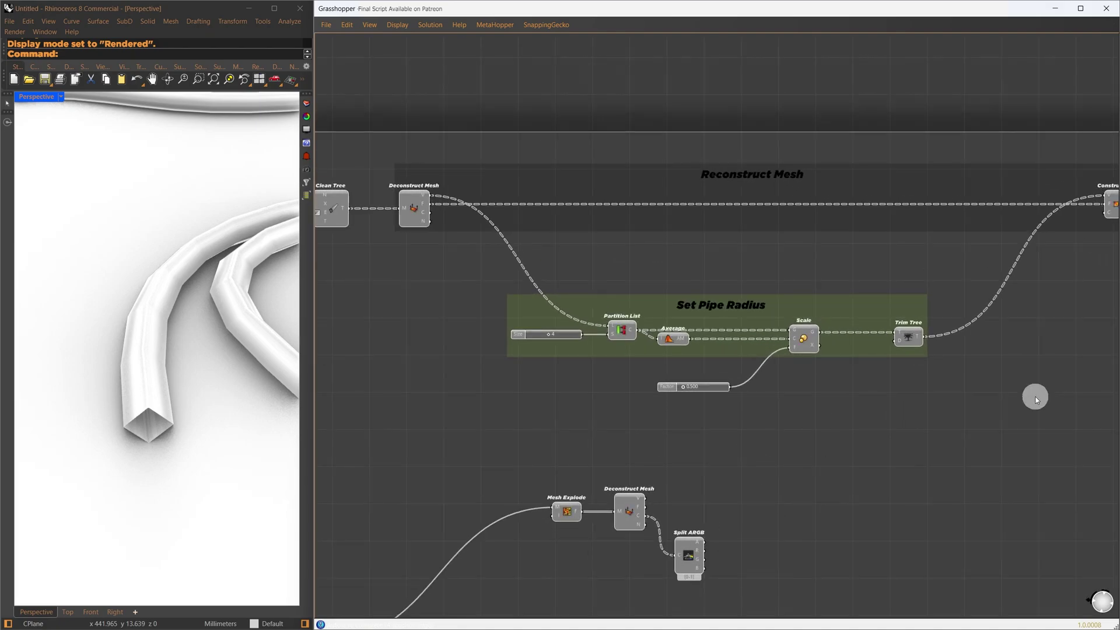
{"action": "left_click_drag", "start_coordinate": [750, 444], "coordinate": [847, 445], "text": "alt"}
{"action": "left_click_drag", "start_coordinate": [667, 430], "coordinate": [743, 430], "text": "alt"}
{"action": "left_click_drag", "start_coordinate": [712, 387], "coordinate": [935, 366]}
Give Addition a third input and connect Split ARGB's R, G and B outputs to it
{"action": "left_click_drag", "start_coordinate": [765, 554], "coordinate": [694, 516]}
{"action": "right_click_drag", "start_coordinate": [749, 519], "coordinate": [662, 518]}
{"action": "right_click_drag", "start_coordinate": [641, 525], "coordinate": [659, 432], "text": "ctrl"}
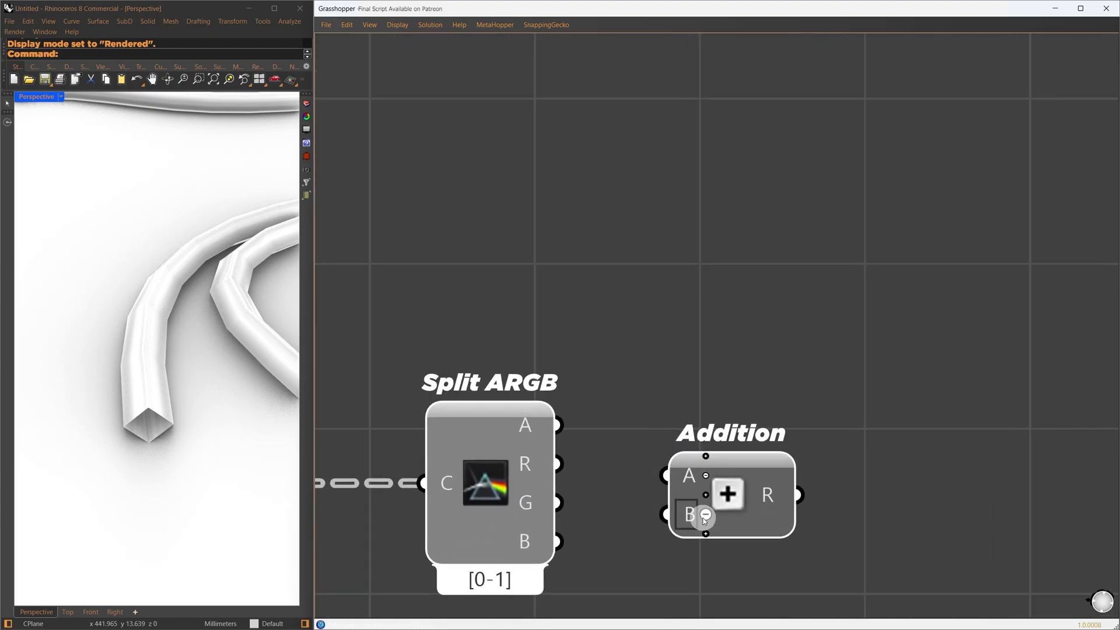
{"action": "left_click", "coordinate": [706, 534]}
{"action": "left_click_drag", "start_coordinate": [557, 464], "coordinate": [682, 453]}
{"action": "left_click_drag", "start_coordinate": [667, 495], "coordinate": [548, 521]}
{"action": "left_click_drag", "start_coordinate": [557, 541], "coordinate": [666, 534]}
{"action": "scroll", "coordinate": [664, 533], "scroll_direction": "down", "scroll_amount": 5}
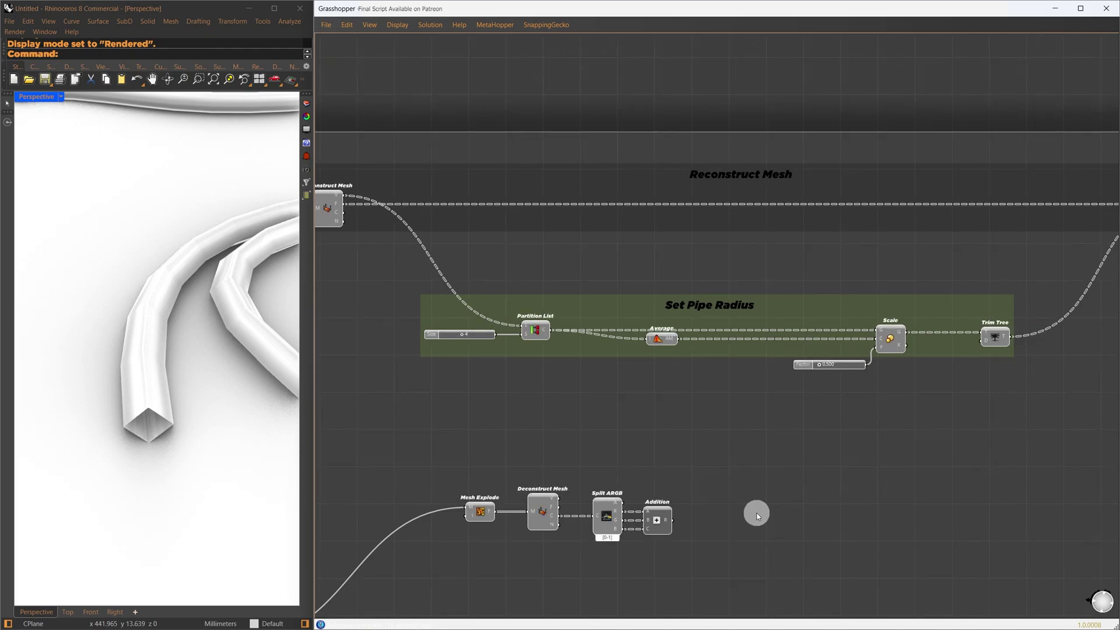
Add a grafted Average after Addition and remap its values with Bounds and a Construct Domain from 0.01 to 1.000
{"action": "key", "text": "ctrl+v"}
{"action": "left_click_drag", "start_coordinate": [755, 512], "coordinate": [708, 520]}
{"action": "right_click", "coordinate": [713, 520]}
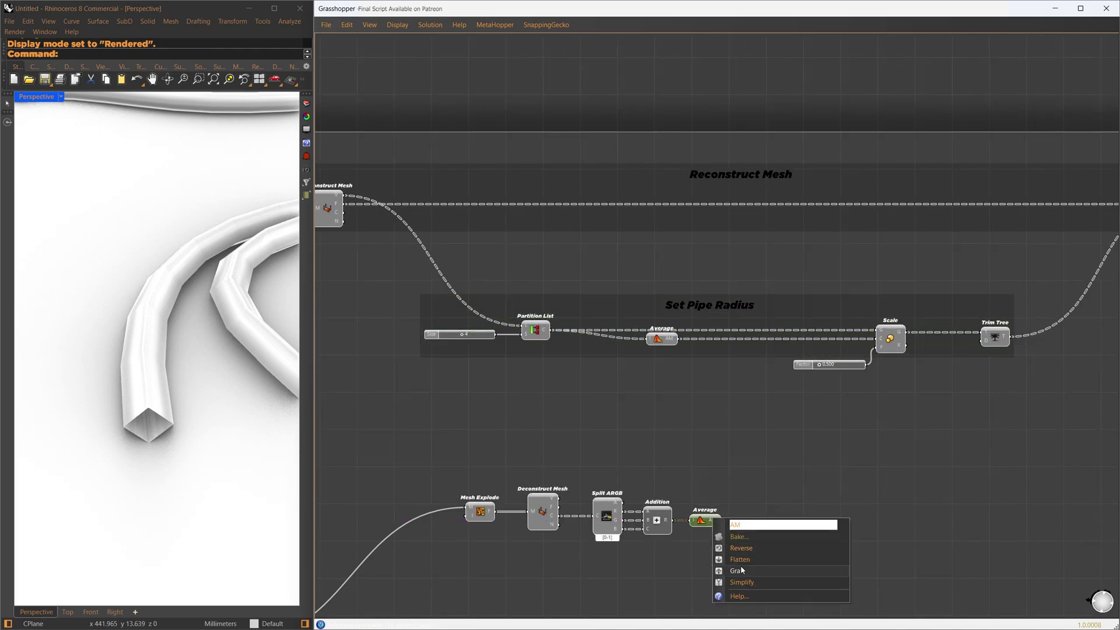
{"action": "left_click", "coordinate": [741, 569]}
{"action": "key", "text": "ctrl+v"}
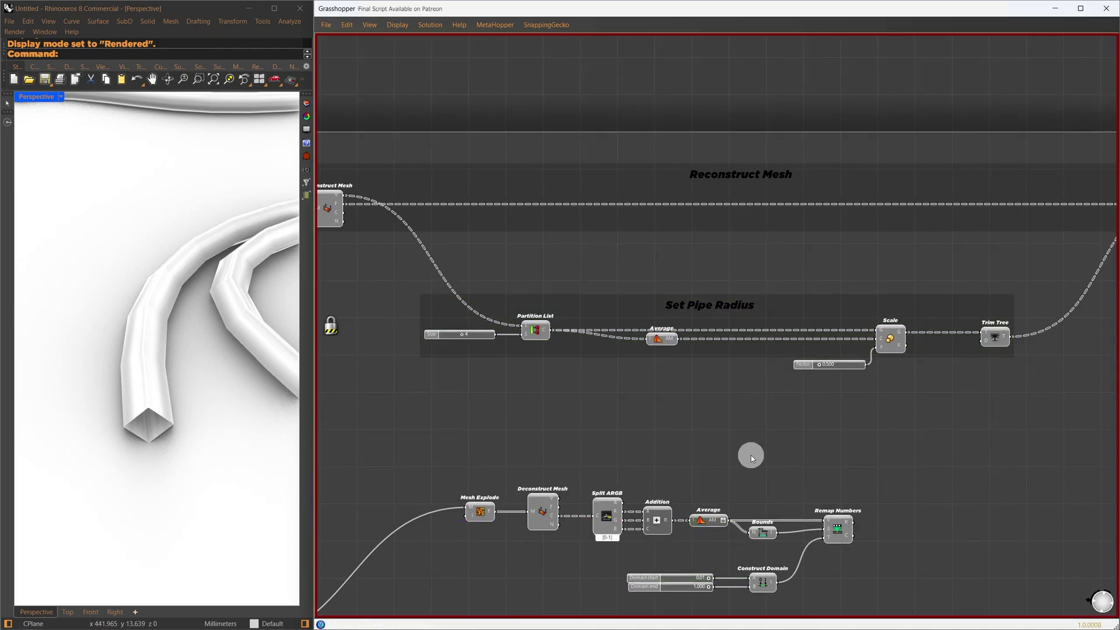
Move the upper Average closer to Partition List, widen the space before Scale and delete the factor slider
{"action": "left_click_drag", "start_coordinate": [659, 338], "coordinate": [582, 344]}
{"action": "left_click_drag", "start_coordinate": [858, 411], "coordinate": [1070, 411], "text": "alt"}
{"action": "right_click_drag", "start_coordinate": [932, 415], "coordinate": [911, 416]}
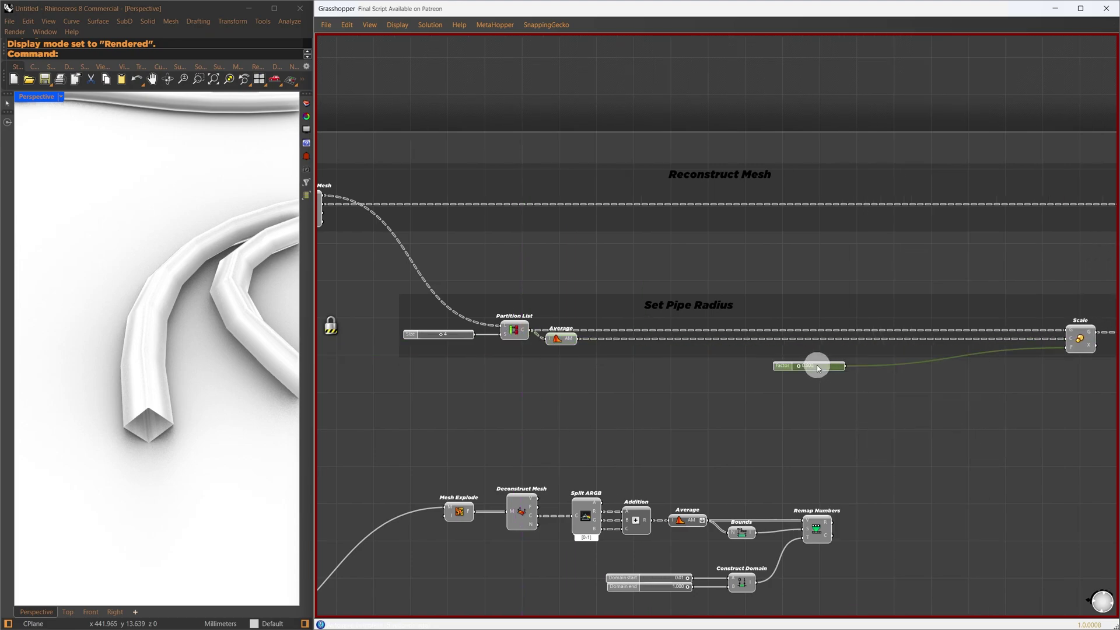
{"action": "key", "text": "Delete"}
Add a Mesh Closest Point component below the Set Pipe Radius group and feed the upper Average's output into its point input
{"action": "double_click", "coordinate": [766, 408]}
{"action": "type", "text": "mesh"}
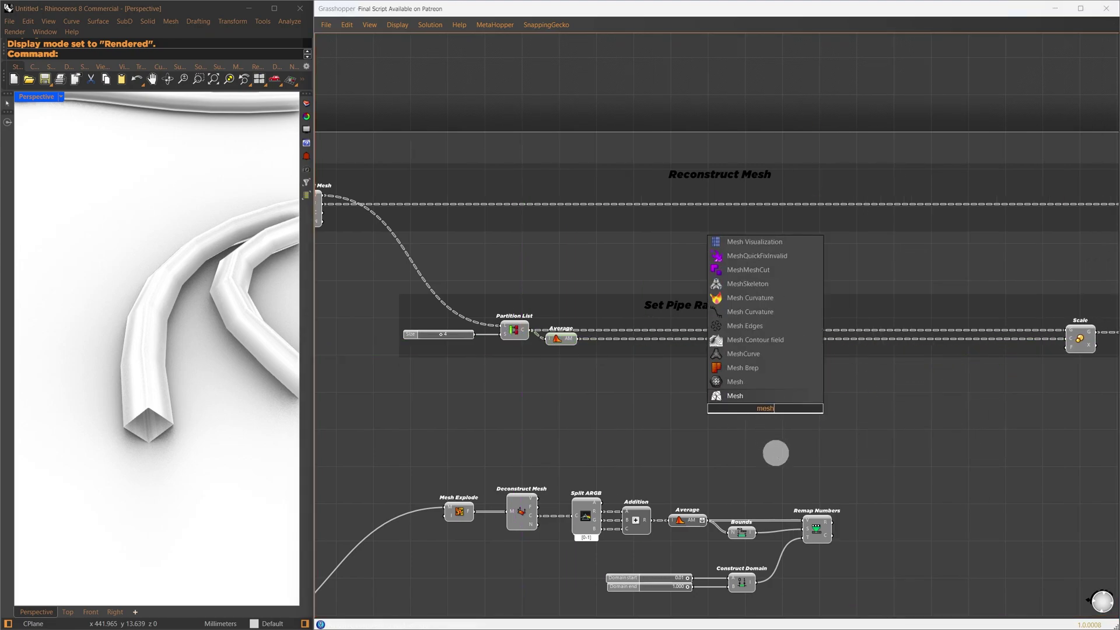
{"action": "type", "text": " closest po"}
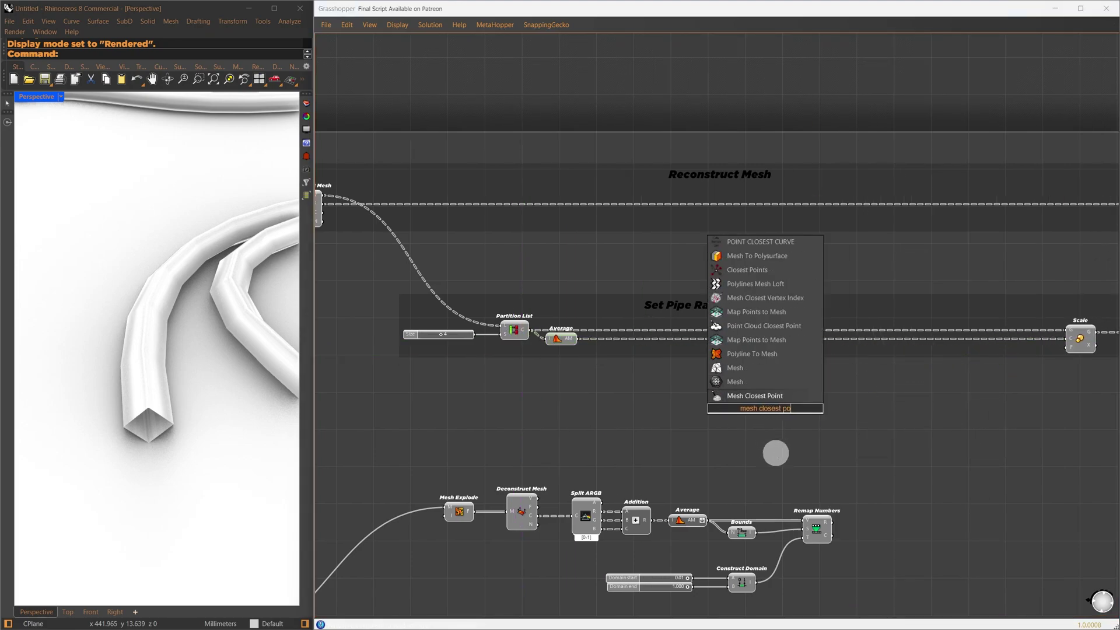
{"action": "type", "text": "int"}
{"action": "left_click", "coordinate": [771, 395]}
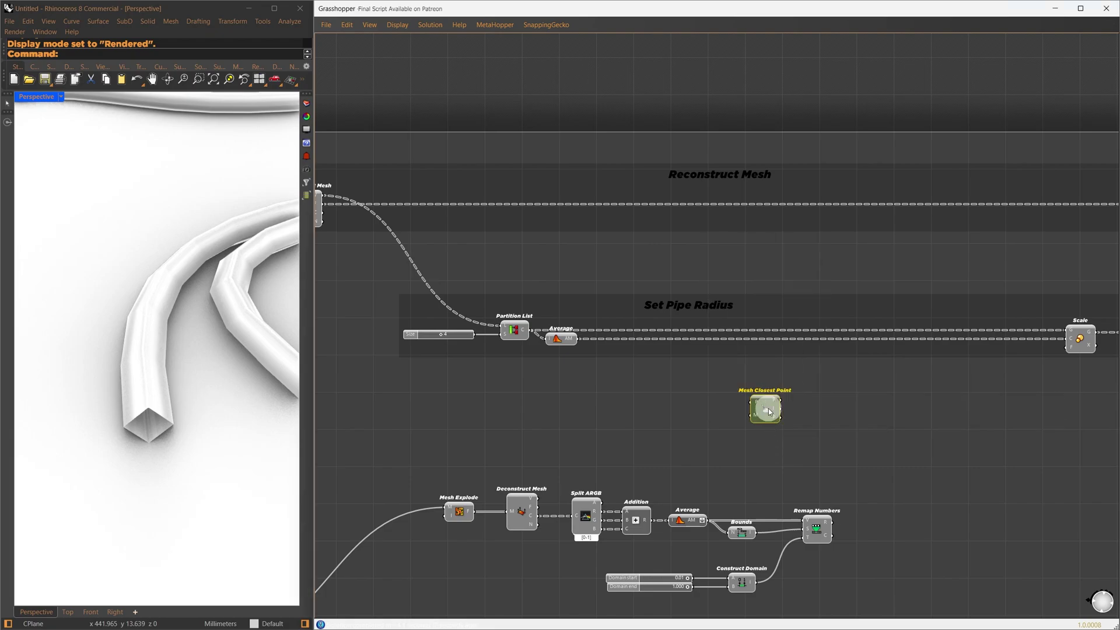
{"action": "left_click_drag", "start_coordinate": [577, 338], "coordinate": [630, 366]}
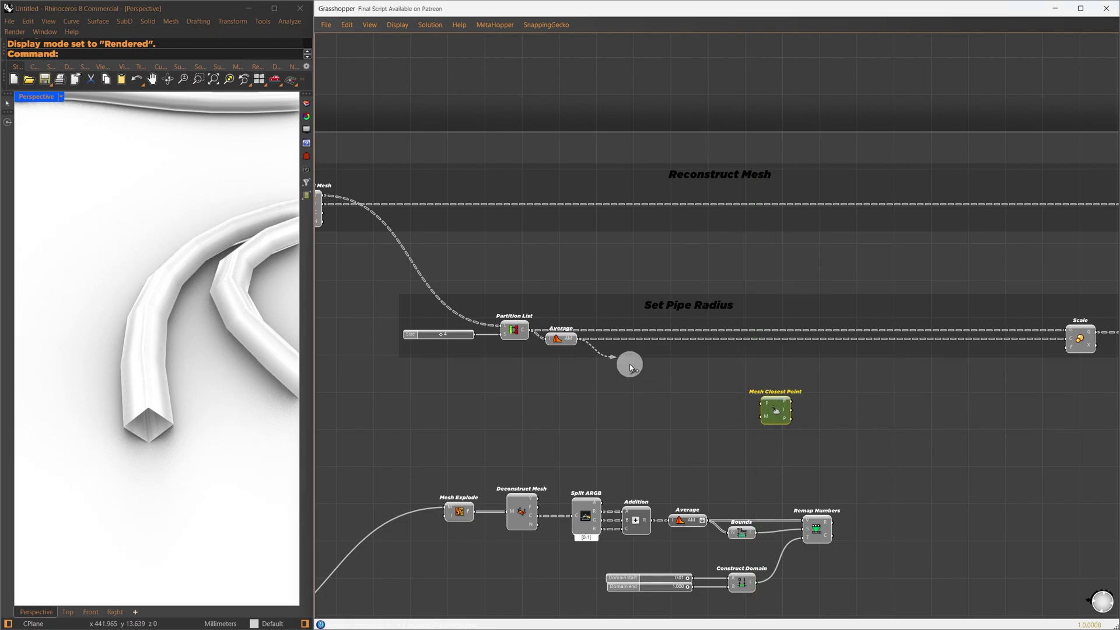
Insert a relay on the wire into Mesh Explode and route its mesh to Mesh Closest Point's mesh input
{"action": "double_click", "coordinate": [389, 520]}
{"action": "left_click_drag", "start_coordinate": [393, 519], "coordinate": [755, 419]}
{"action": "left_click_drag", "start_coordinate": [755, 419], "coordinate": [764, 416]}
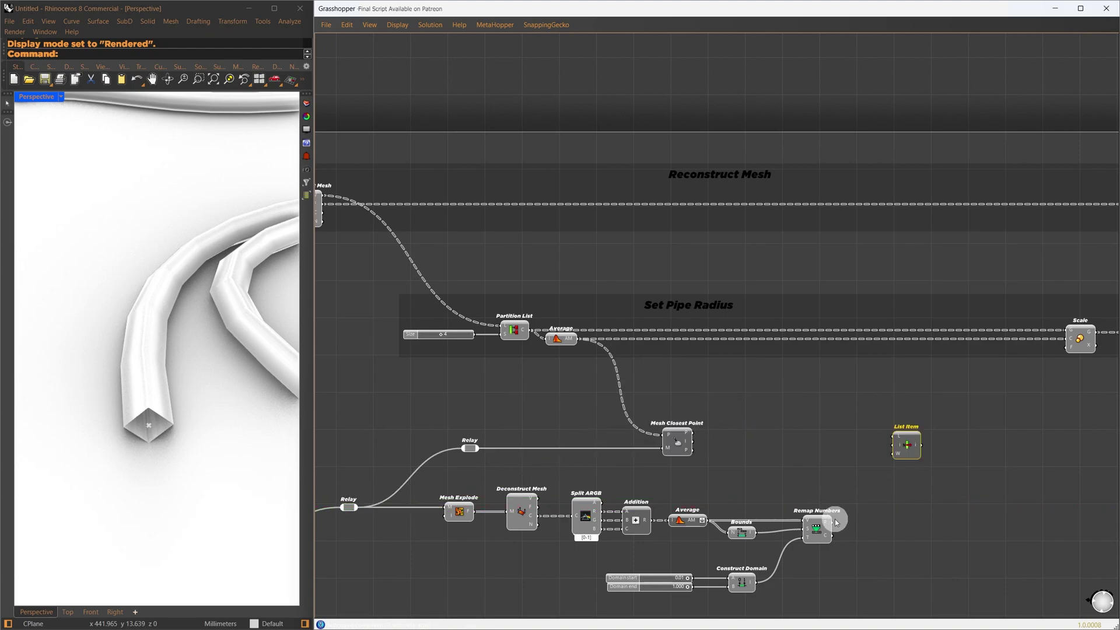
Use List Item to pick the remapped values by Mesh Closest Point's face index and connect the result to Scale's factor
{"action": "left_click_drag", "start_coordinate": [836, 522], "coordinate": [693, 444]}
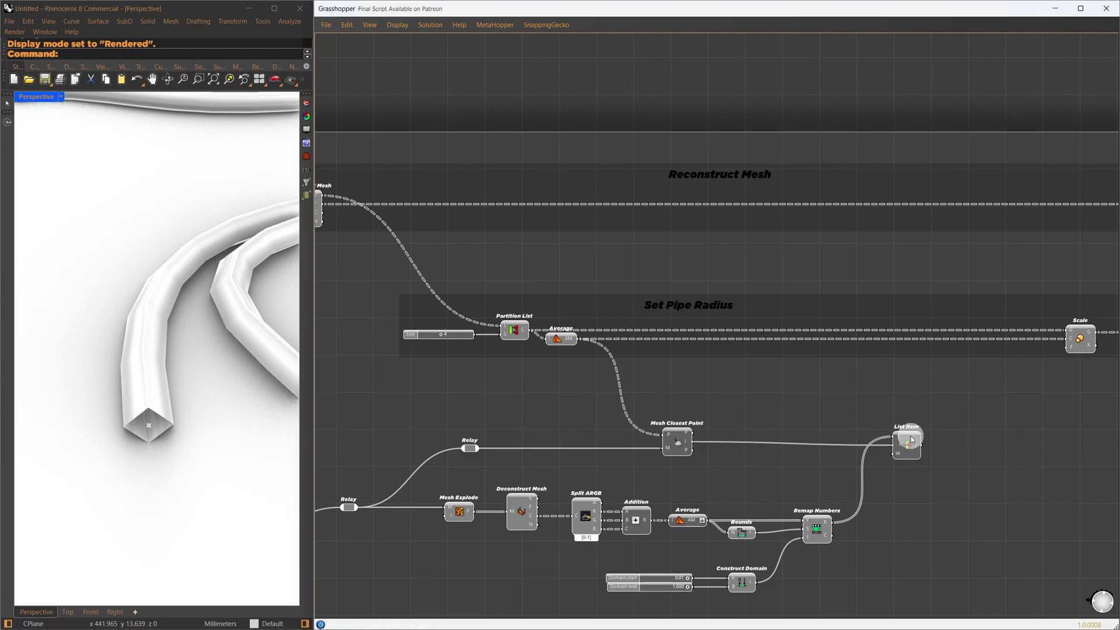
{"action": "left_click_drag", "start_coordinate": [912, 439], "coordinate": [927, 442]}
{"action": "left_click_drag", "start_coordinate": [936, 442], "coordinate": [1066, 348]}
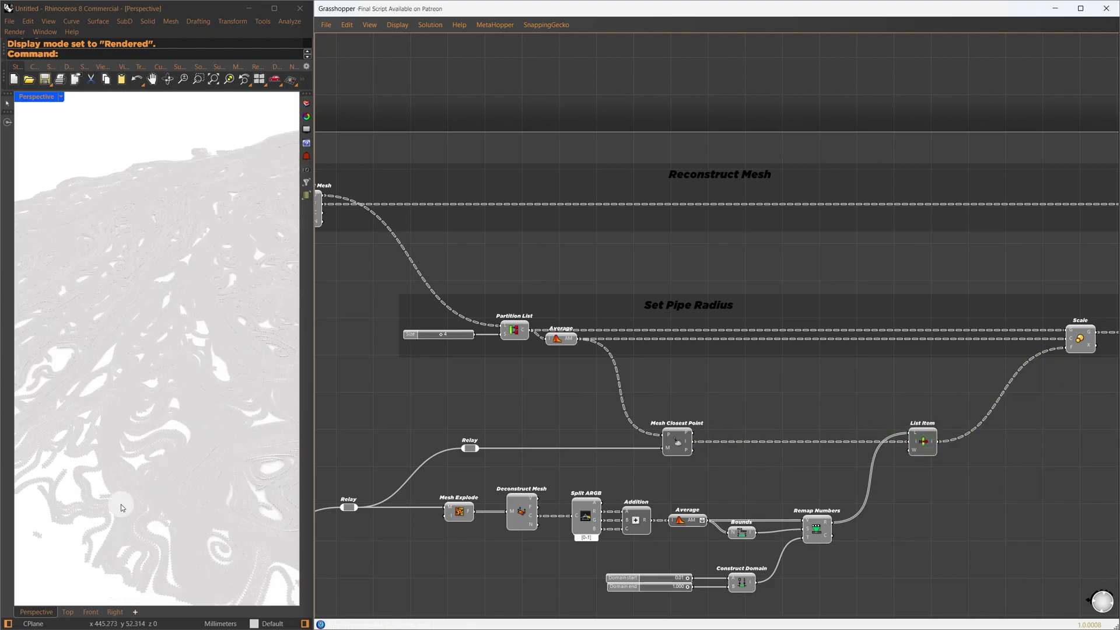
Switch the Perspective viewport to the Black2 display mode with the whole geometry in view
{"action": "right_click_drag", "start_coordinate": [126, 501], "coordinate": [142, 362]}
{"action": "key", "text": "ctrl+alt+b"}
{"action": "scroll", "coordinate": [166, 385], "scroll_direction": "down", "scroll_amount": 4}
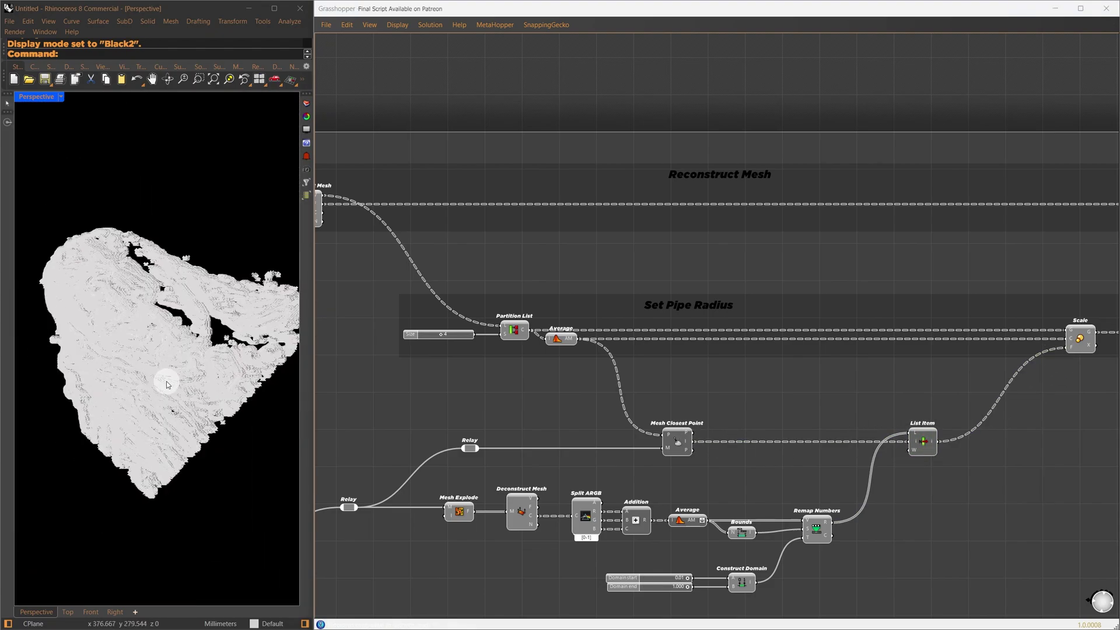
Turn off the preview of all components in the brightness-based radius section, from the relays to List Item
{"action": "left_click_drag", "start_coordinate": [953, 593], "coordinate": [339, 420]}
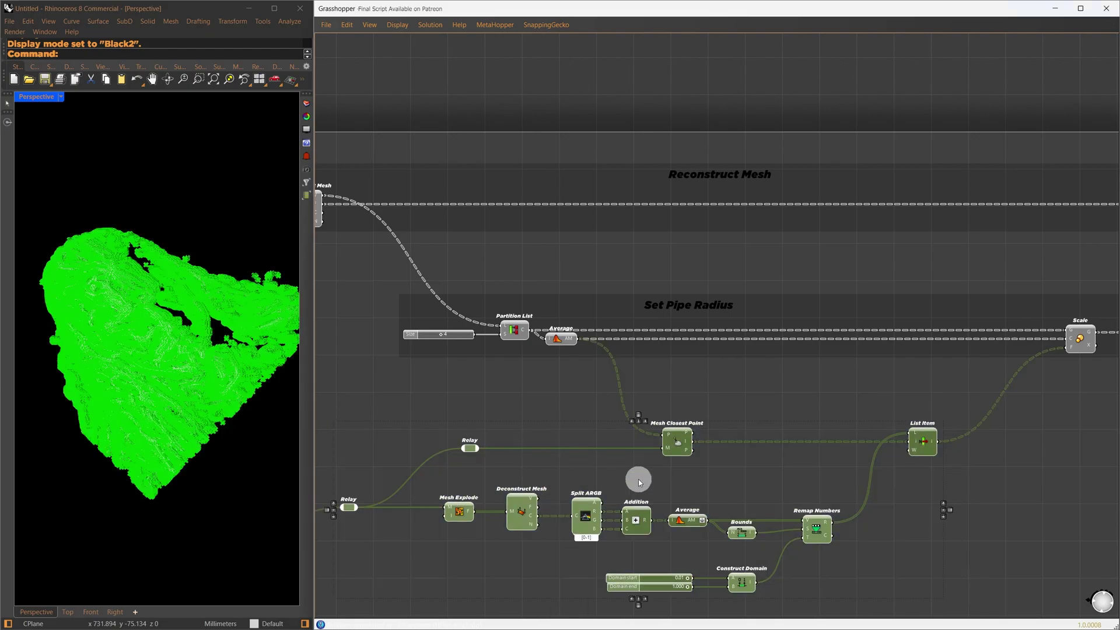
{"action": "middle_click", "coordinate": [656, 474]}
{"action": "left_click", "coordinate": [693, 436]}
{"action": "right_click_drag", "start_coordinate": [247, 391], "coordinate": [164, 401]}
{"action": "scroll", "coordinate": [216, 304], "scroll_direction": "up", "scroll_amount": 6}
{"action": "mouse_move", "coordinate": [189, 336]}
{"action": "right_mouse_down"}
{"action": "mouse_move", "coordinate": [202, 340]}
{"action": "mouse_move", "coordinate": [194, 323]}
{"action": "right_mouse_up"}
{"action": "scroll", "coordinate": [194, 321], "scroll_direction": "down", "scroll_amount": 5}
{"action": "scroll", "coordinate": [188, 360], "scroll_direction": "up", "scroll_amount": 5}
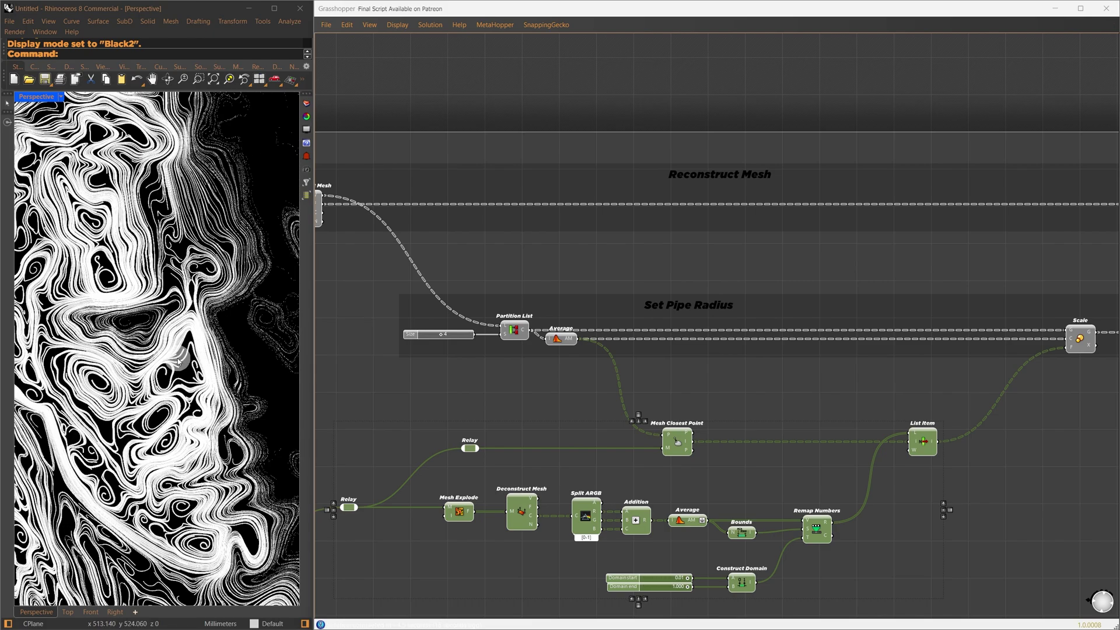
{"action": "scroll", "coordinate": [178, 360], "scroll_direction": "down", "scroll_amount": 3}
Group the brightness components and label them with a size 25 scribble reading "Set Mesh Pipe Radius Based on Pixel/Mesh Face/ Brightness"
{"action": "left_click", "coordinate": [424, 358]}
{"action": "left_click_drag", "start_coordinate": [335, 395], "coordinate": [991, 613]}
{"action": "double_click", "coordinate": [617, 414]}
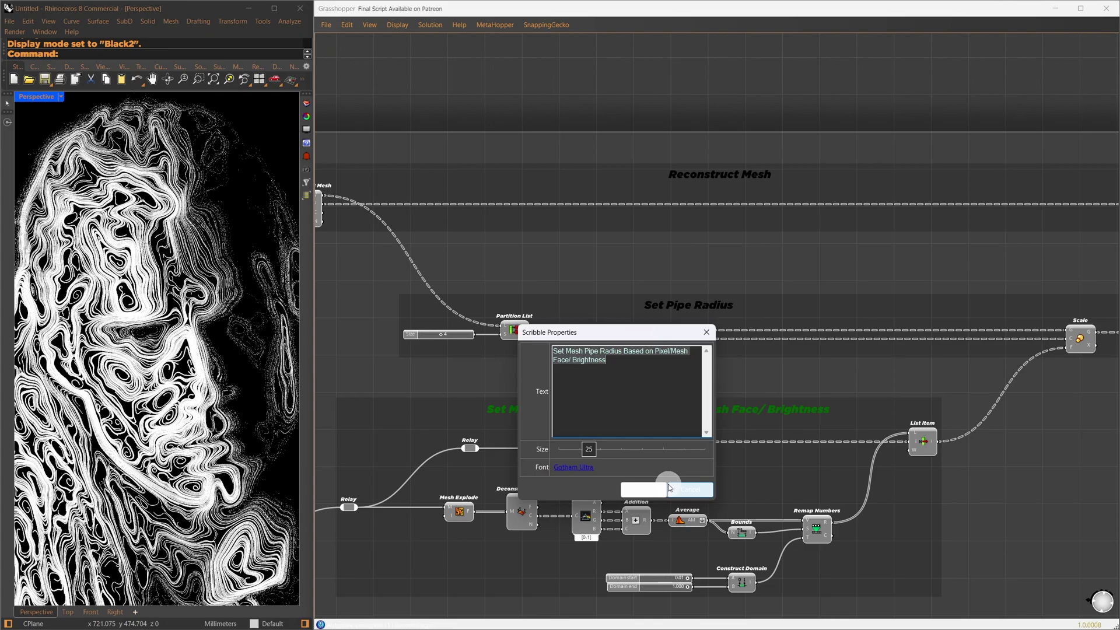
{"action": "left_click", "coordinate": [669, 487]}
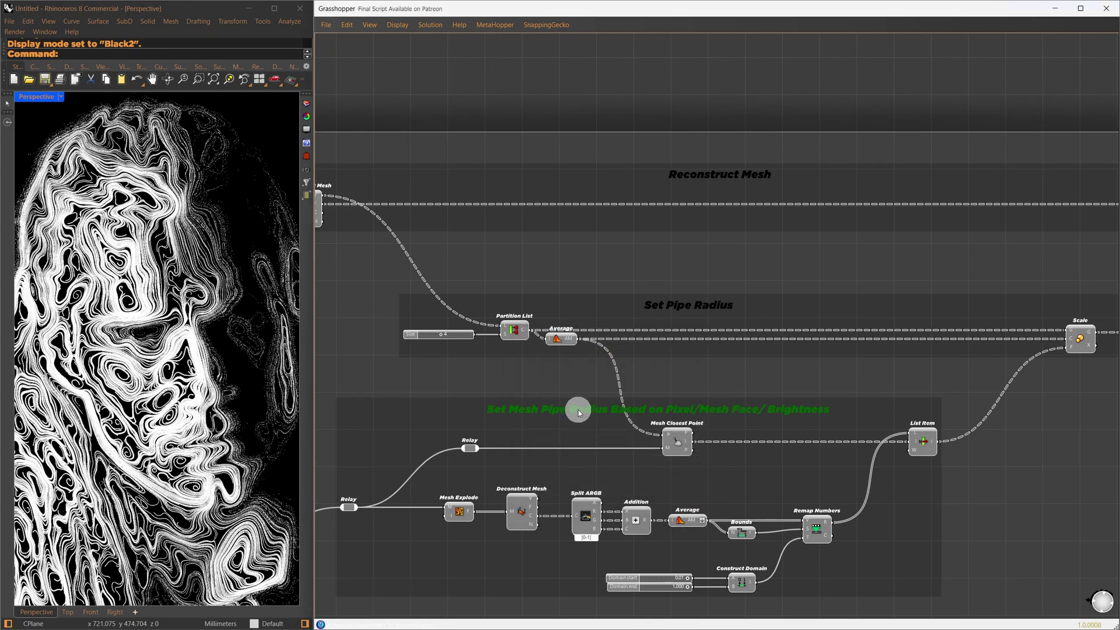
Examine the pipe radii up close around the portrait's face and profile in the Perspective viewport
{"action": "scroll", "coordinate": [169, 396], "scroll_direction": "up", "scroll_amount": 5}
{"action": "scroll", "coordinate": [168, 396], "scroll_direction": "down", "scroll_amount": 5}
{"action": "scroll", "coordinate": [183, 449], "scroll_direction": "up", "scroll_amount": 8}
{"action": "scroll", "coordinate": [215, 471], "scroll_direction": "up", "scroll_amount": 3}
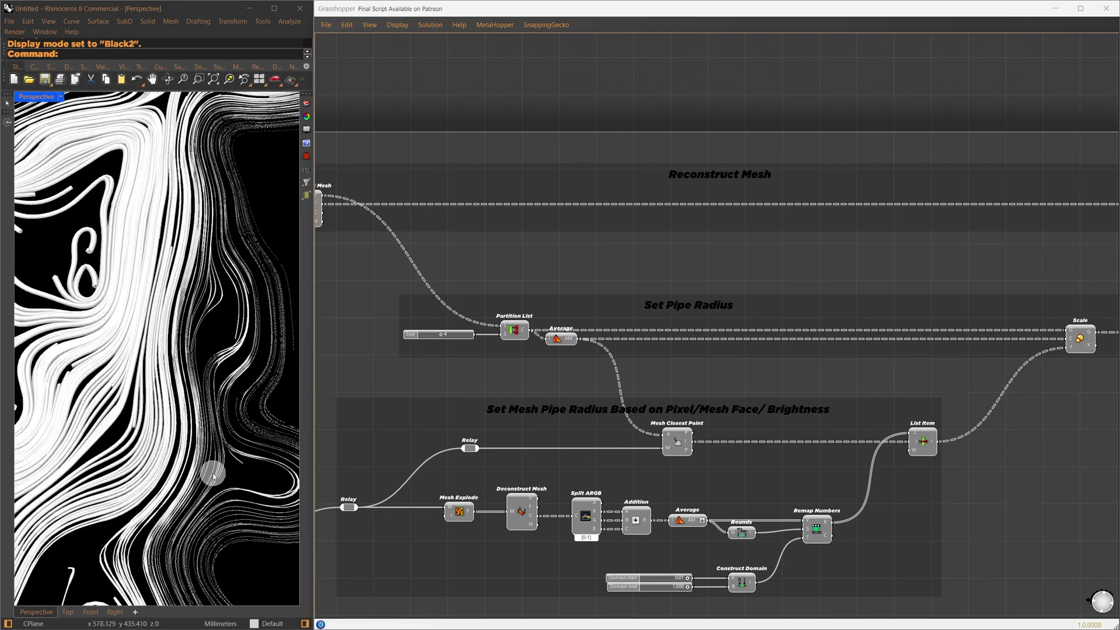
{"action": "scroll", "coordinate": [163, 400], "scroll_direction": "down", "scroll_amount": 5}
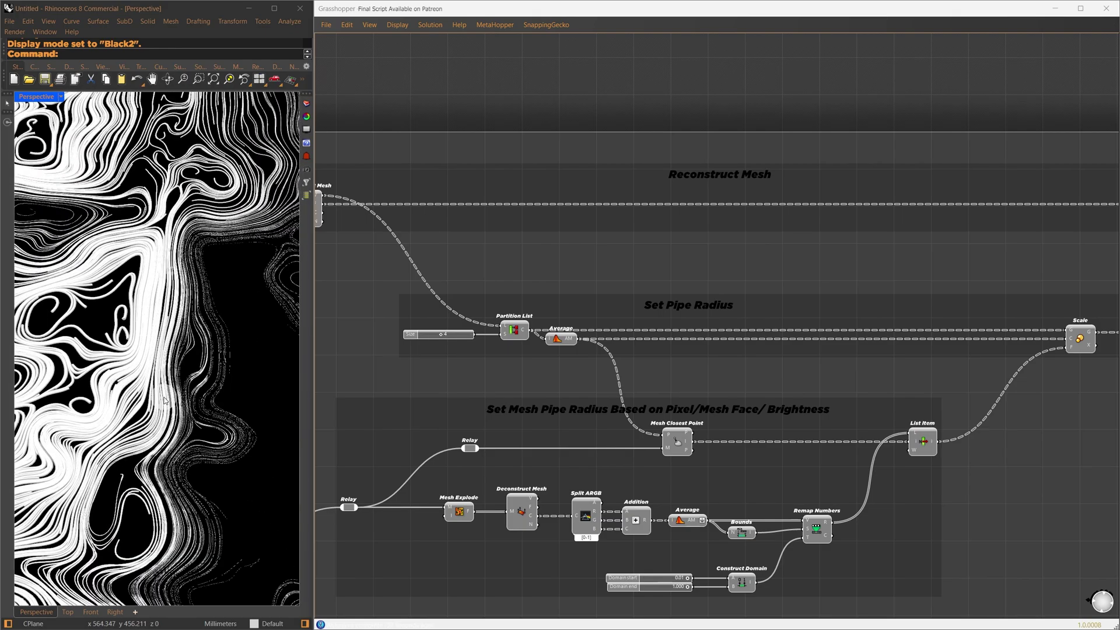
{"action": "scroll", "coordinate": [126, 379], "scroll_direction": "up", "scroll_amount": 6}
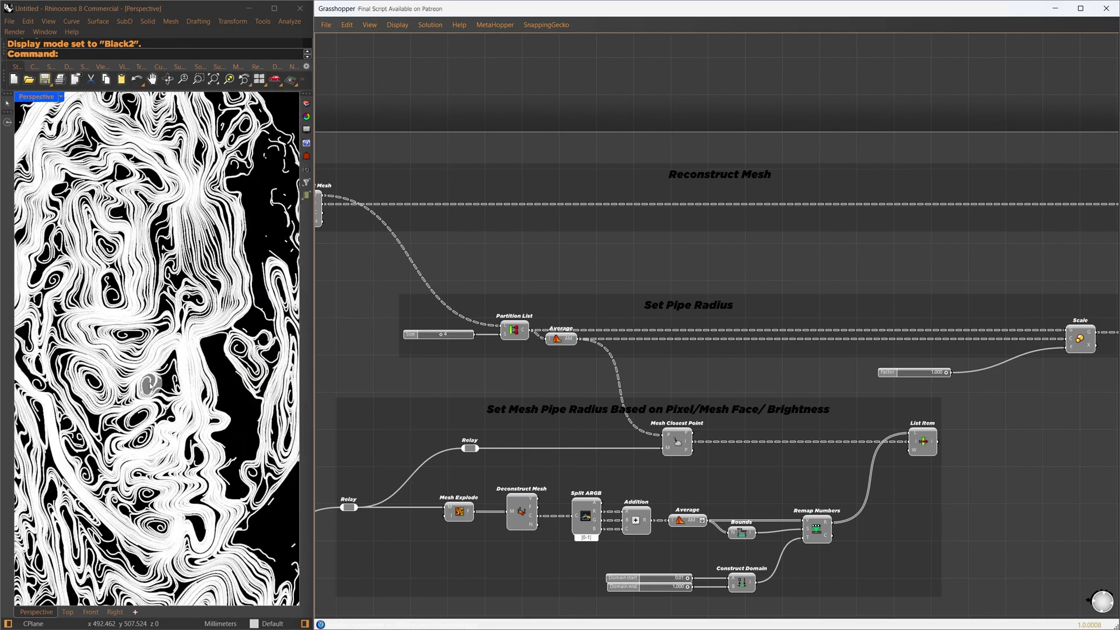